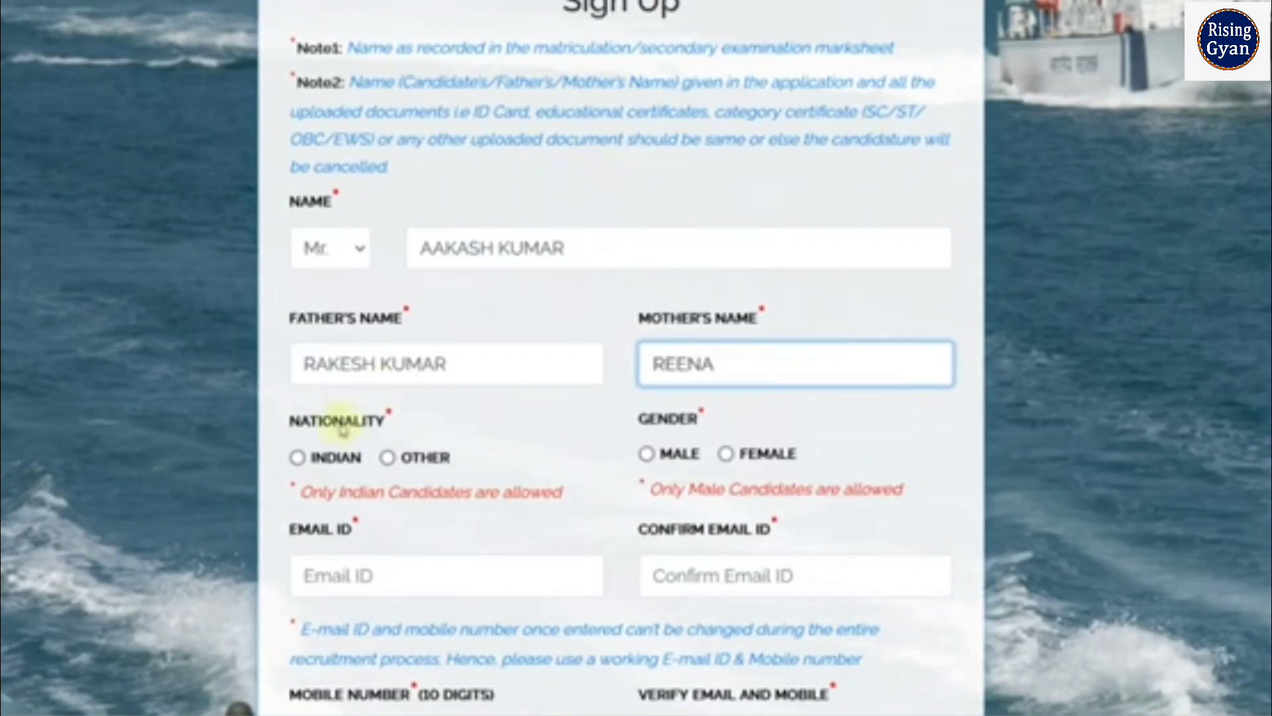
Scroll down the sign-up form once the candidate's, father's and mother's names are entered
scroll(339, 424, "down", 2)
Set nationality to Indian and gender to Male on the sign-up form
left_click(298, 354)
left_click(298, 338)
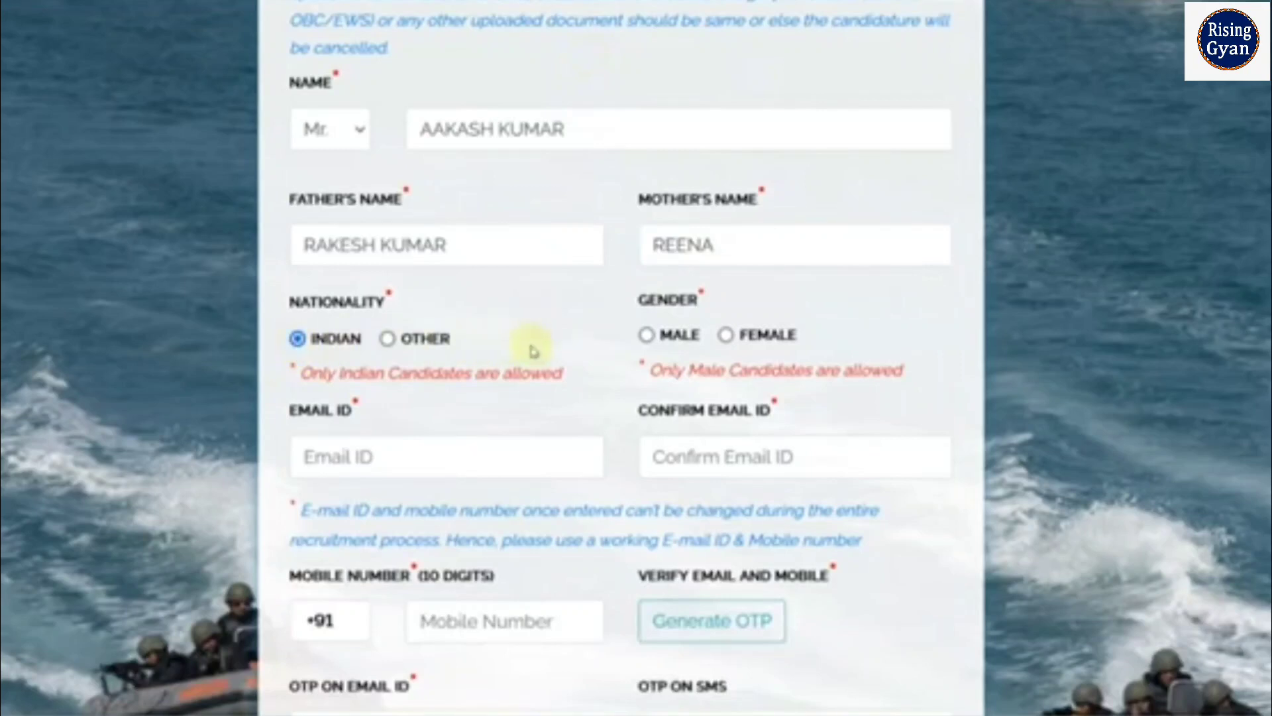
left_click(646, 336)
Scroll down and open the 'Where did you get information' dropdown
scroll(637, 339, "down", 2)
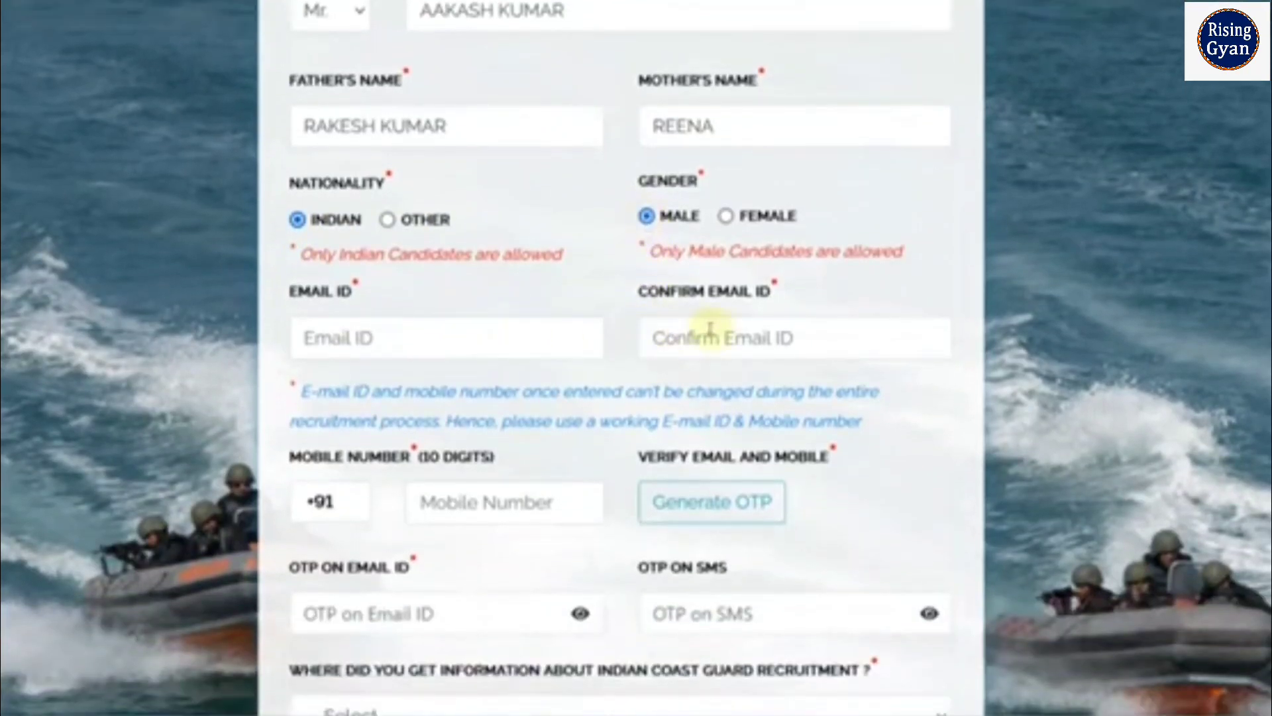
scroll(712, 329, "down", 3)
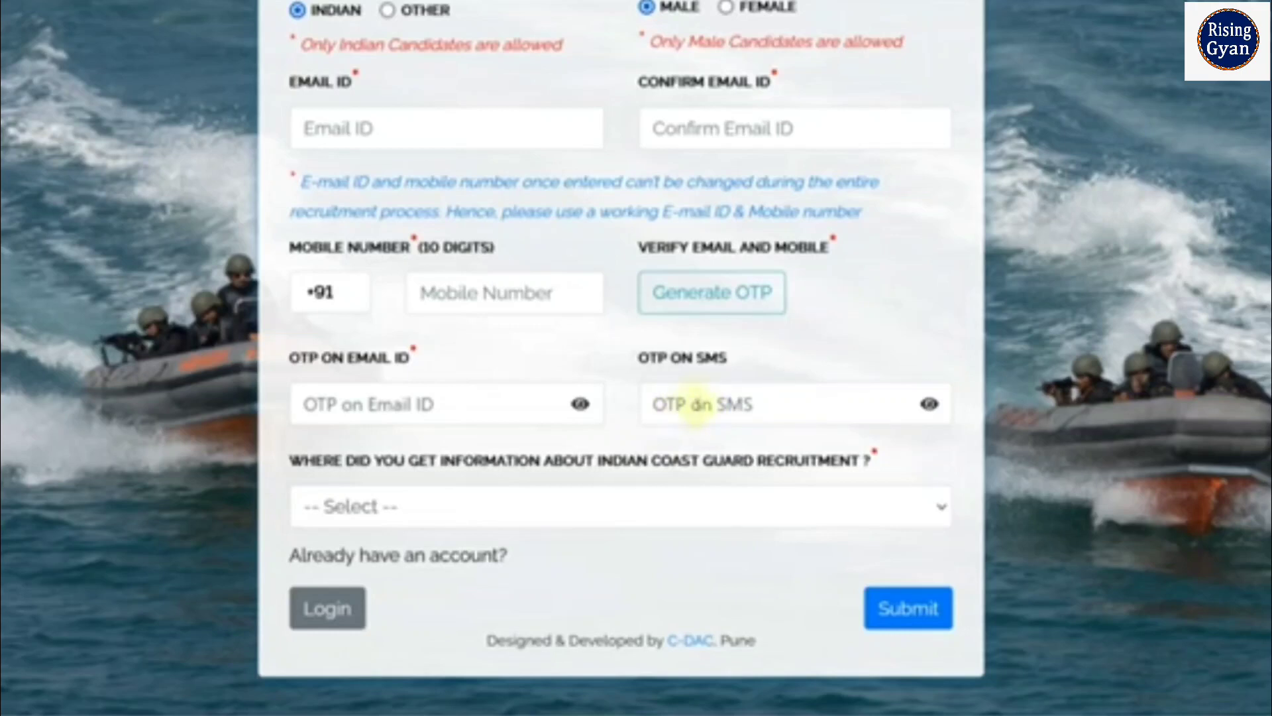
left_click(523, 507)
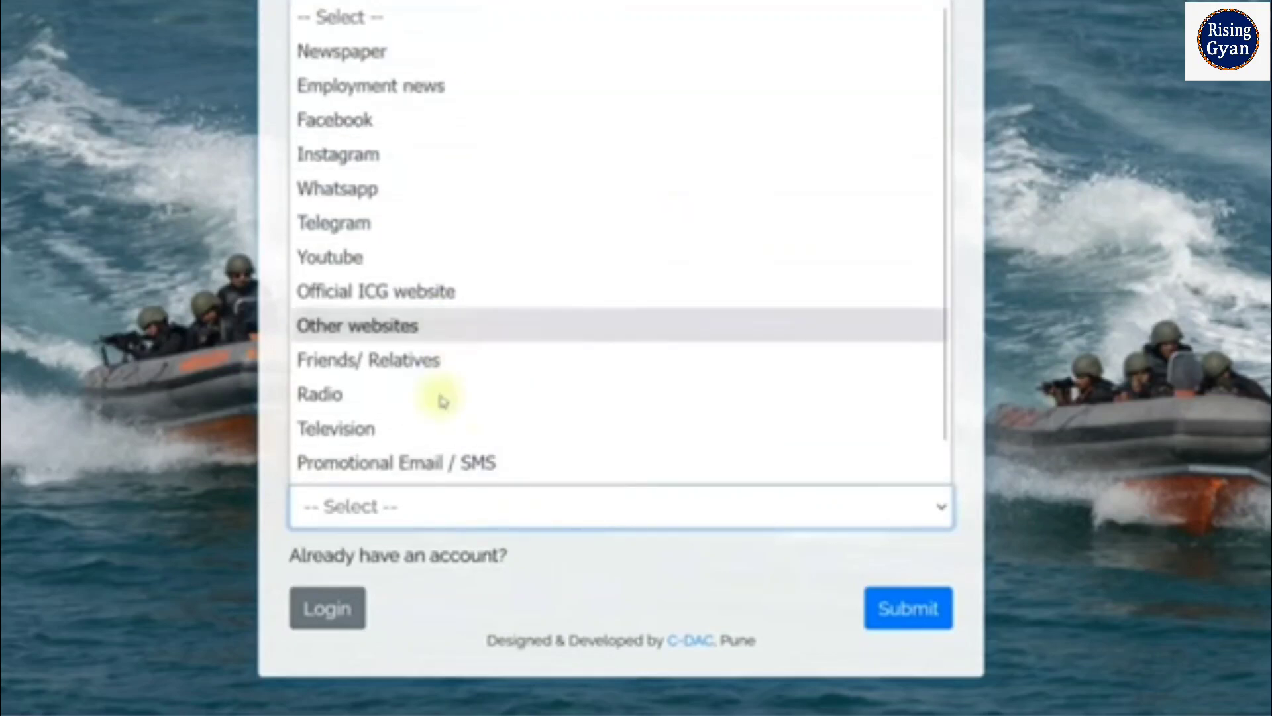
Try Other websites and Newspaper, then settle on Employment news as the information source
left_click(383, 336)
scroll(524, 439, "down", 2)
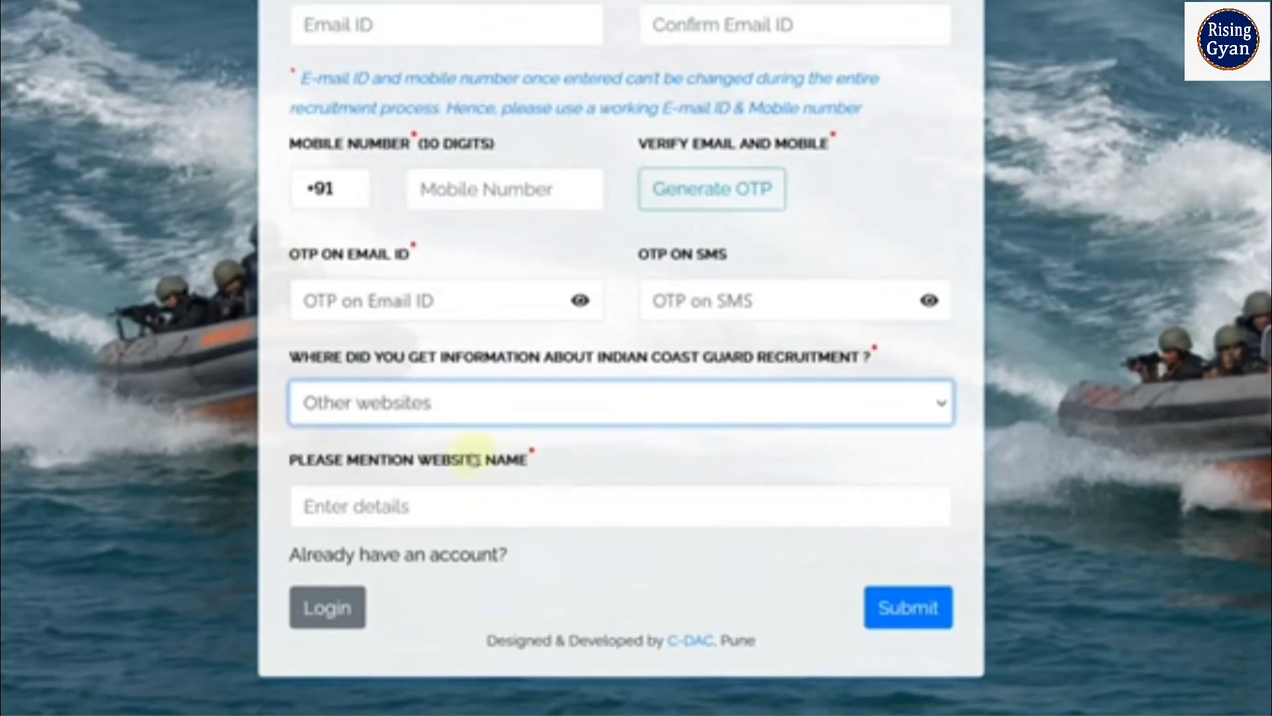
left_click(456, 407)
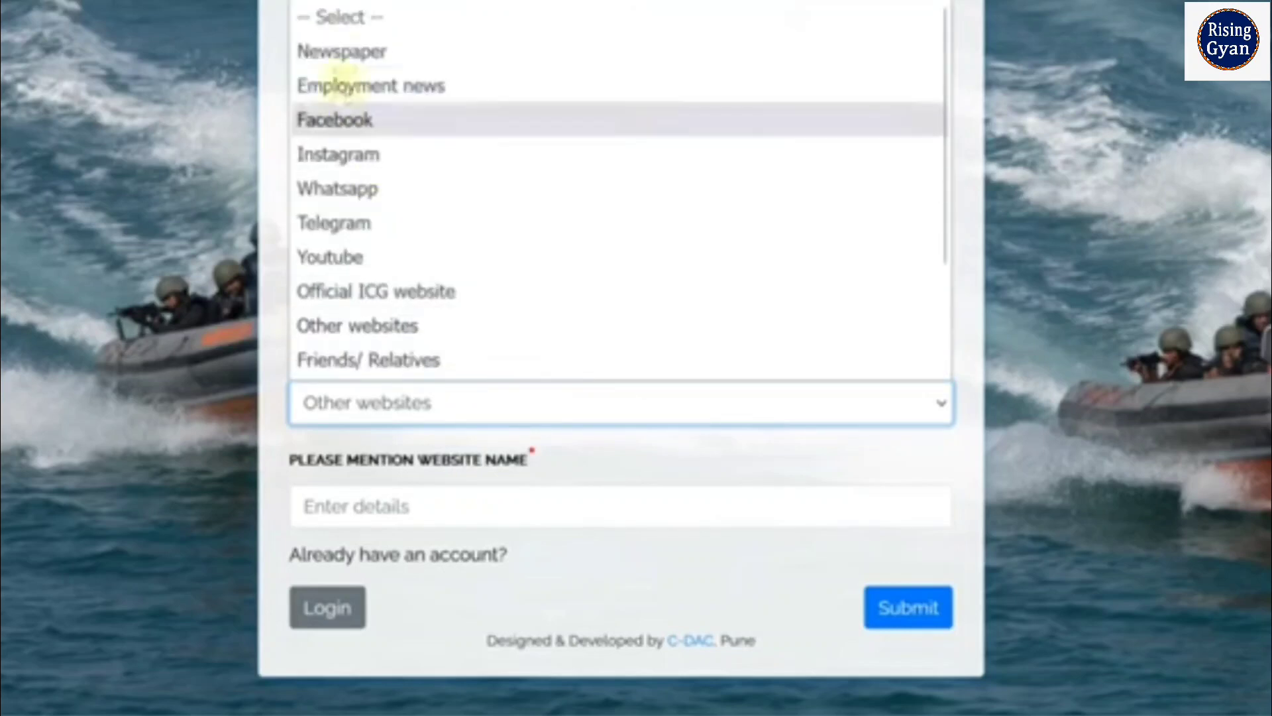
left_click(341, 51)
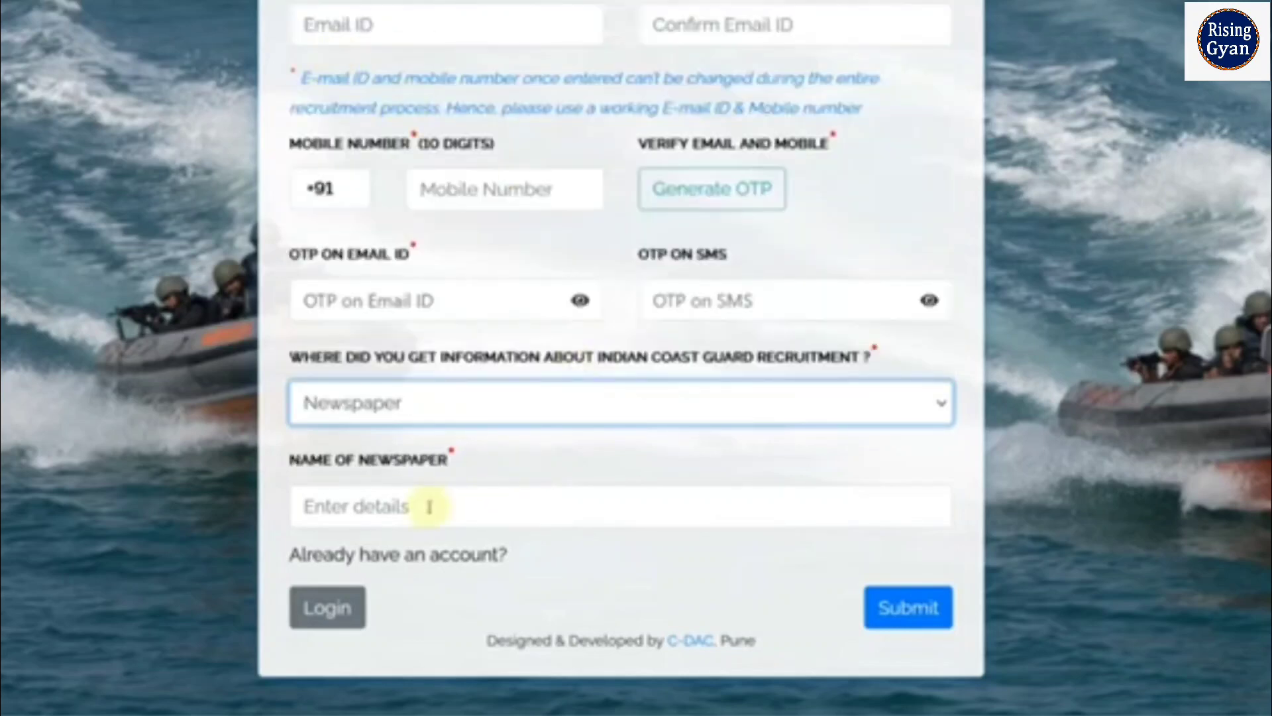
left_click(422, 406)
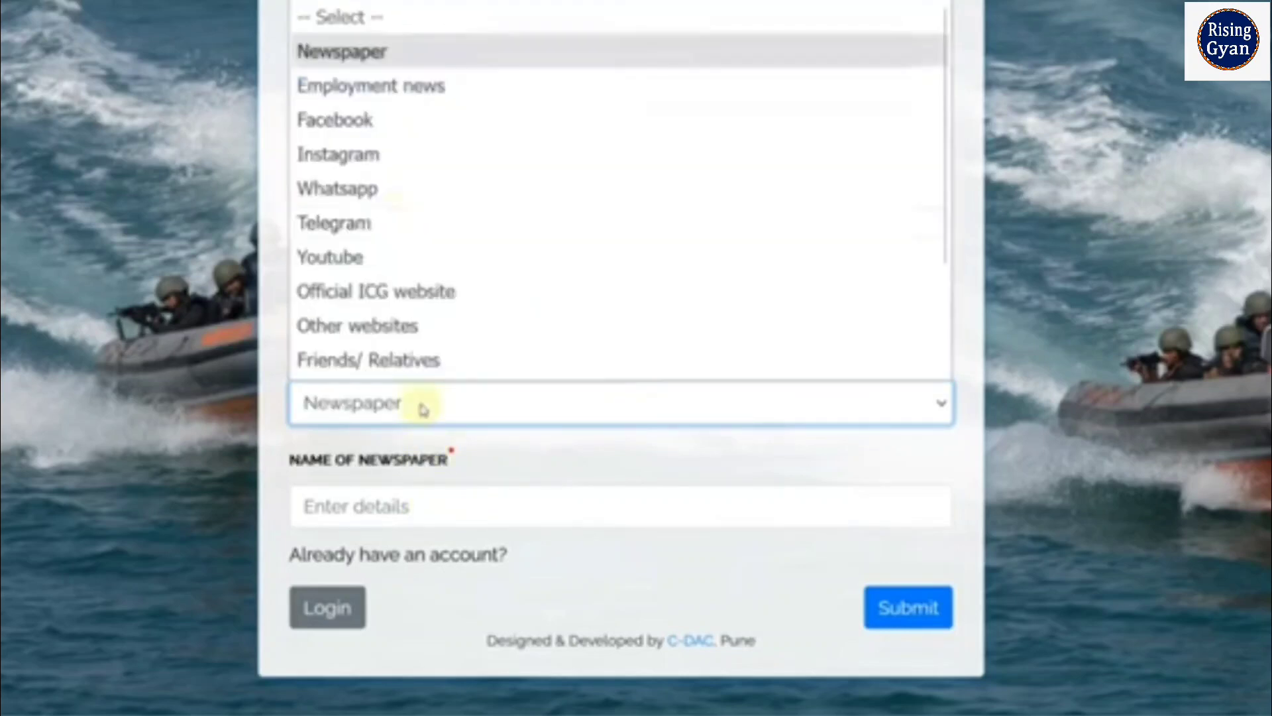
left_click(397, 98)
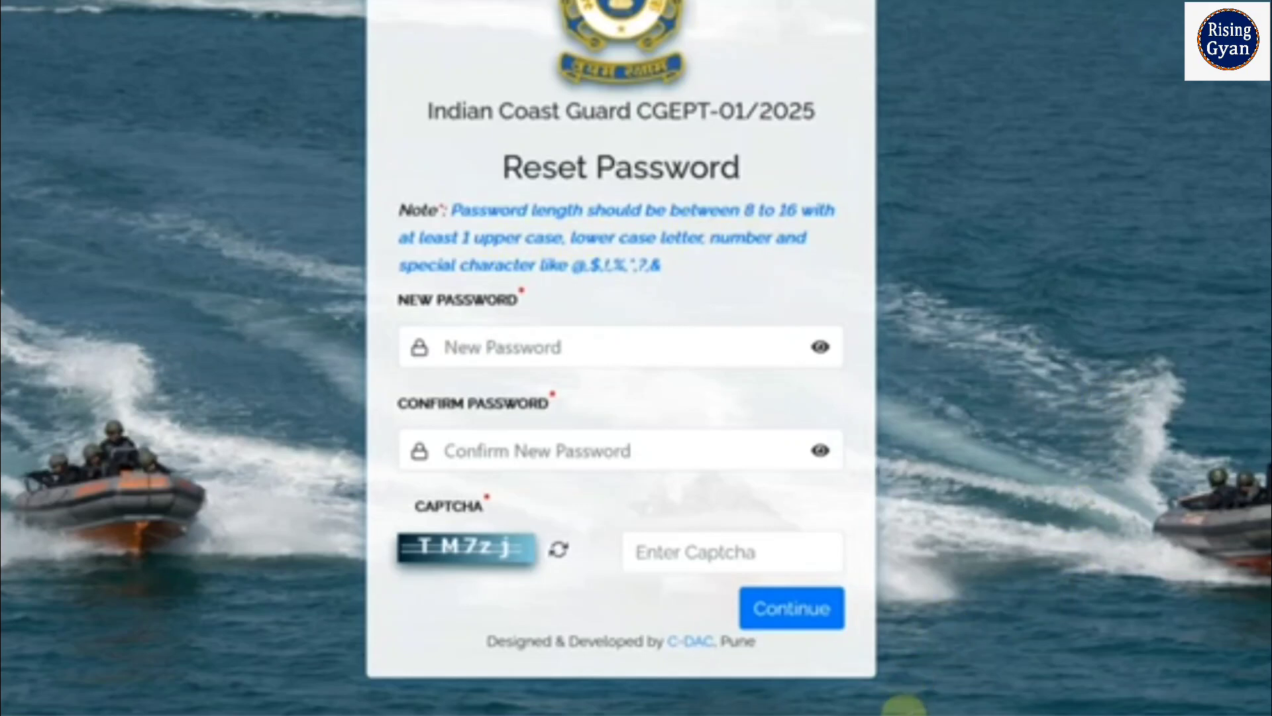
In Notepad, highlight the sample password's capital letter and digits, then return to the portal
left_click(900, 714)
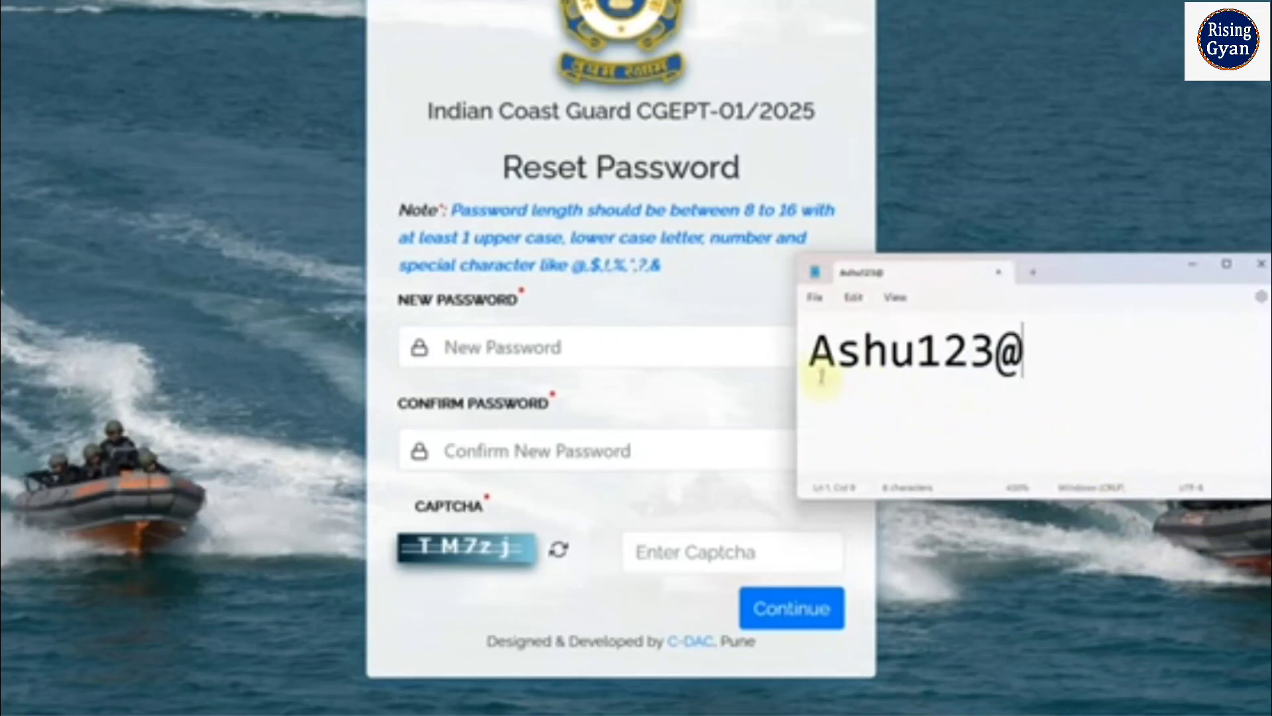
left_click_drag(808, 357, 918, 368)
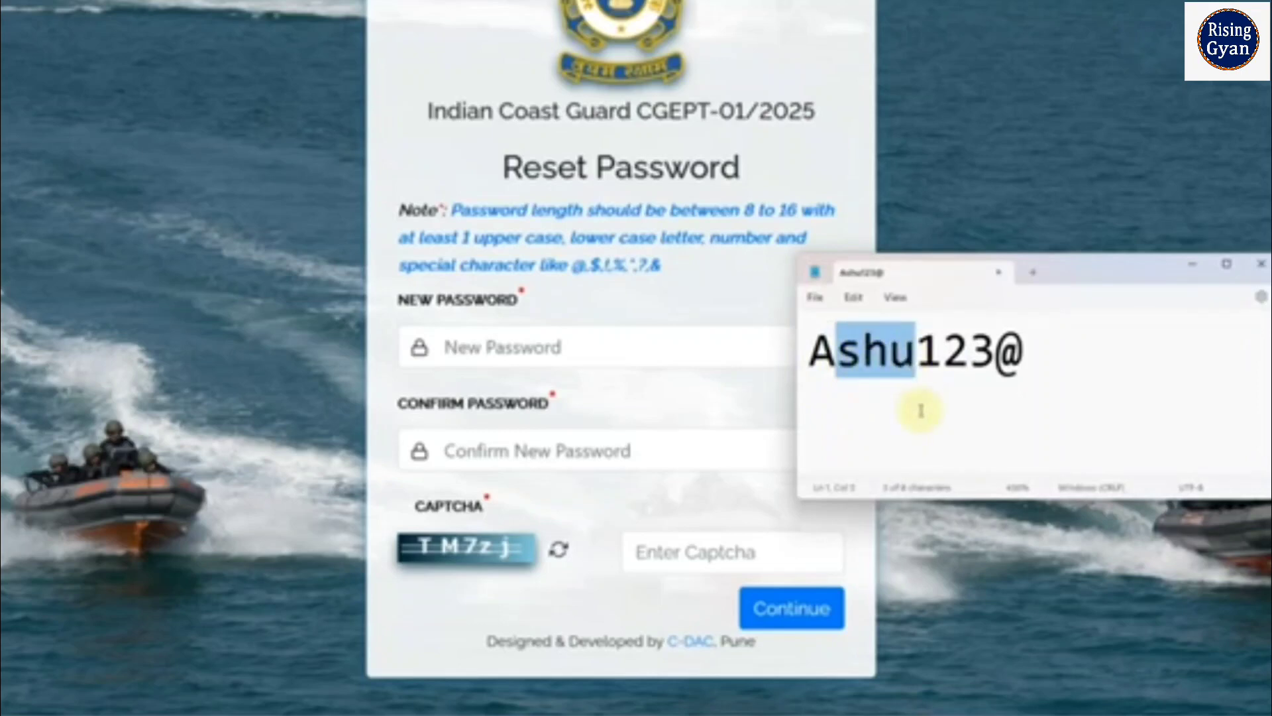
left_click_drag(917, 351, 1020, 367)
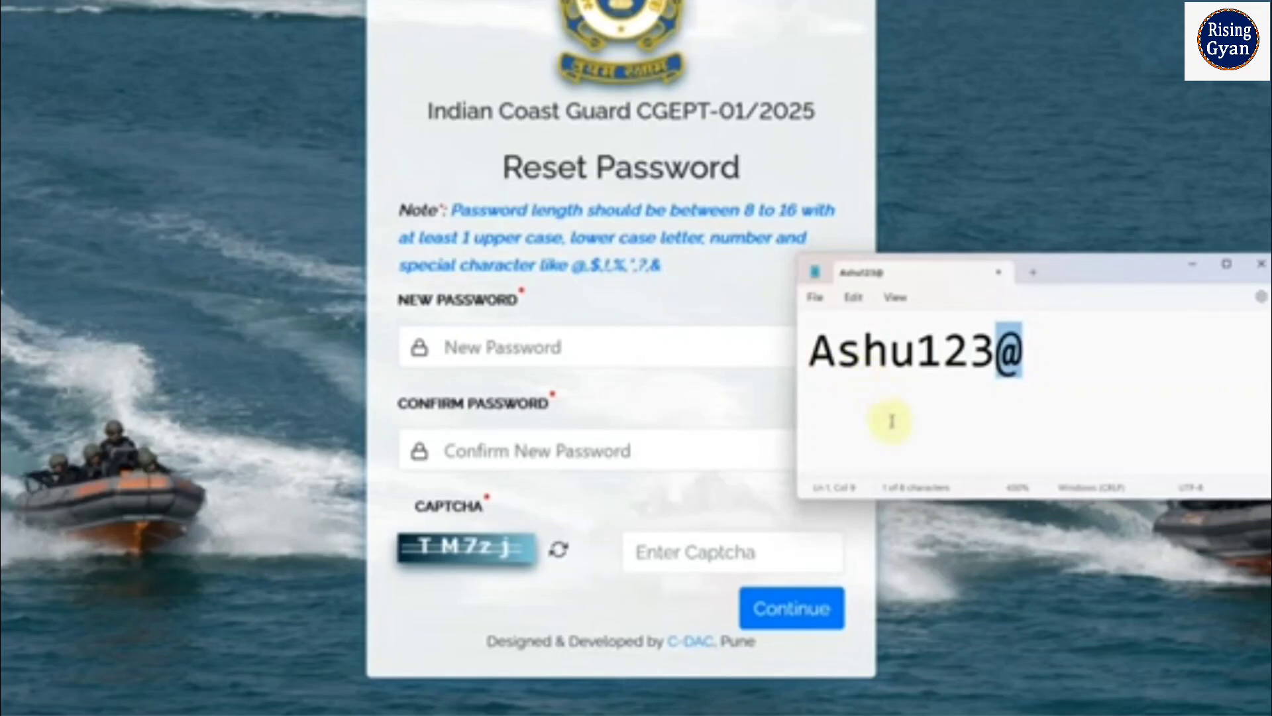
left_click(973, 582)
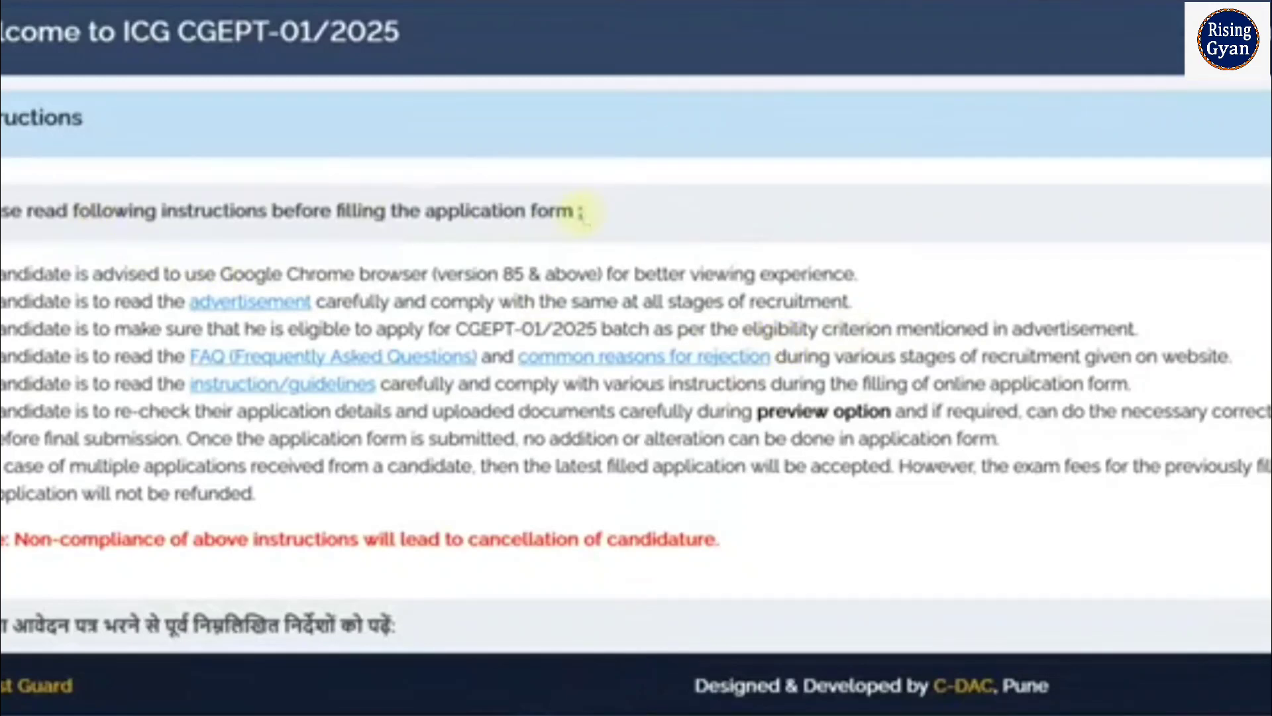
Scroll to the end of the instructions and submit them to reach the application form
scroll(585, 216, "down", 5)
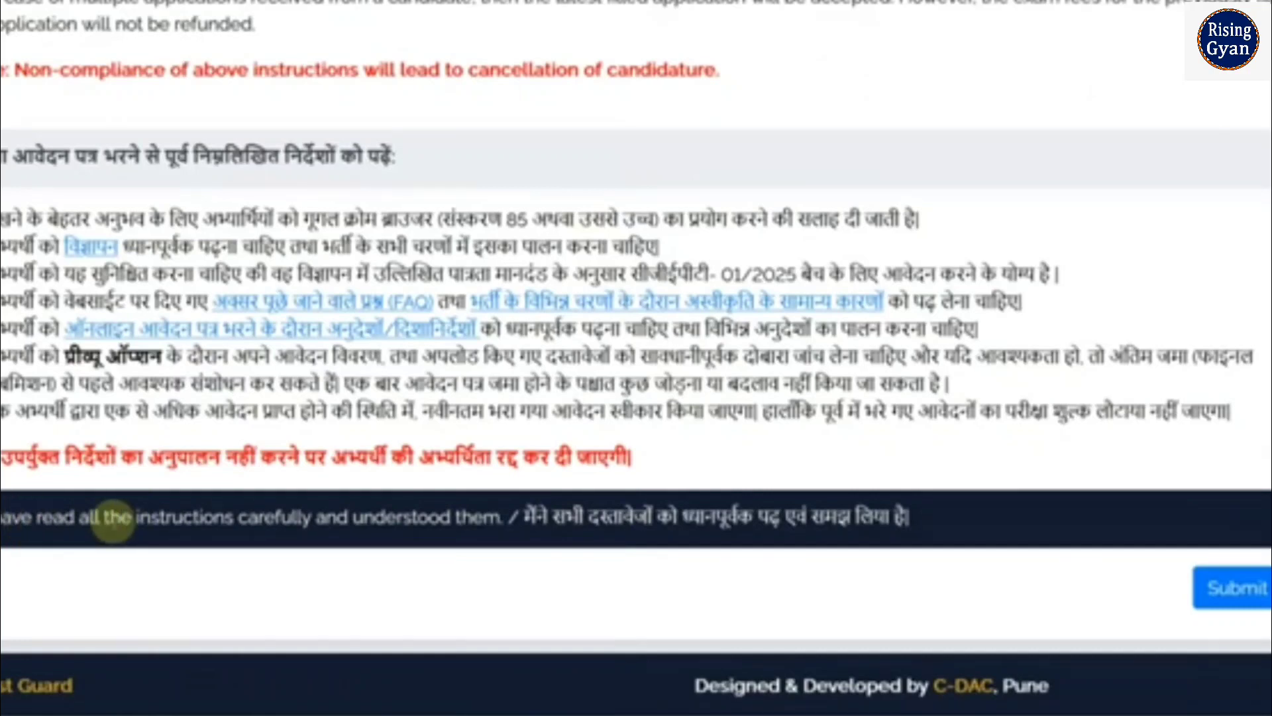
left_click(1244, 592)
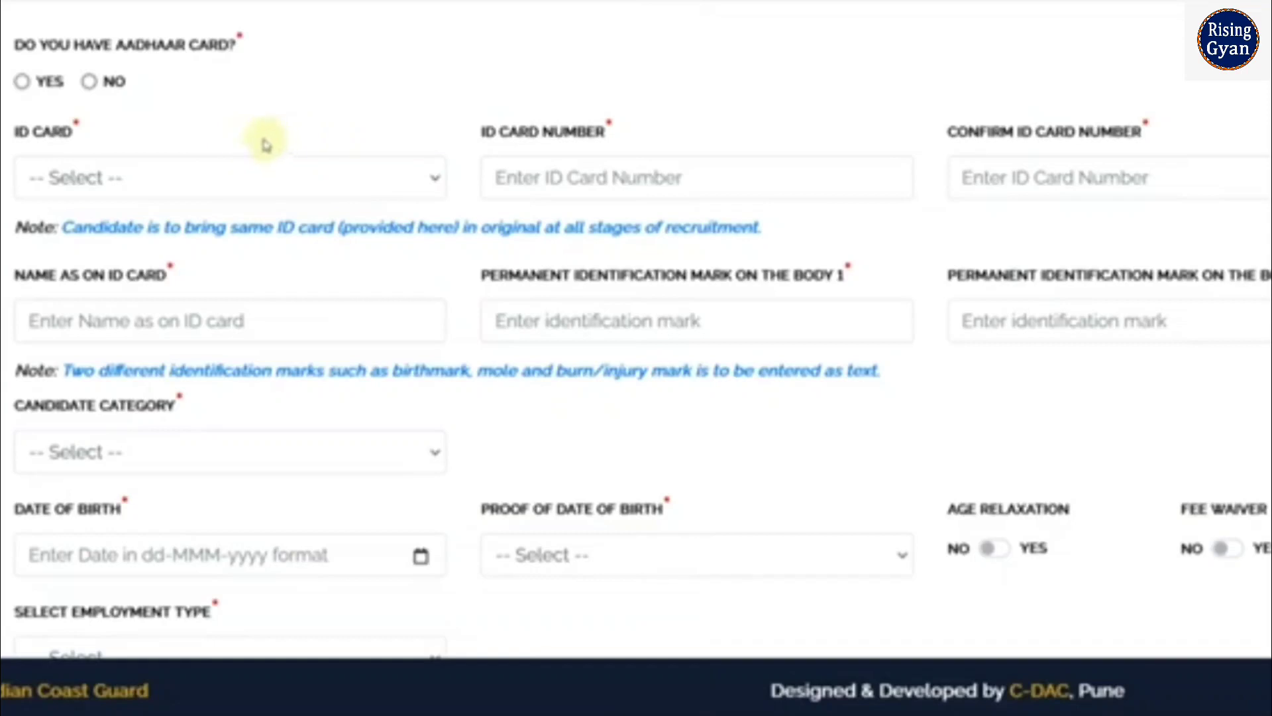
Answer Yes to having an Aadhaar card and tick the Aadhaar authentication consent box
left_click(22, 83)
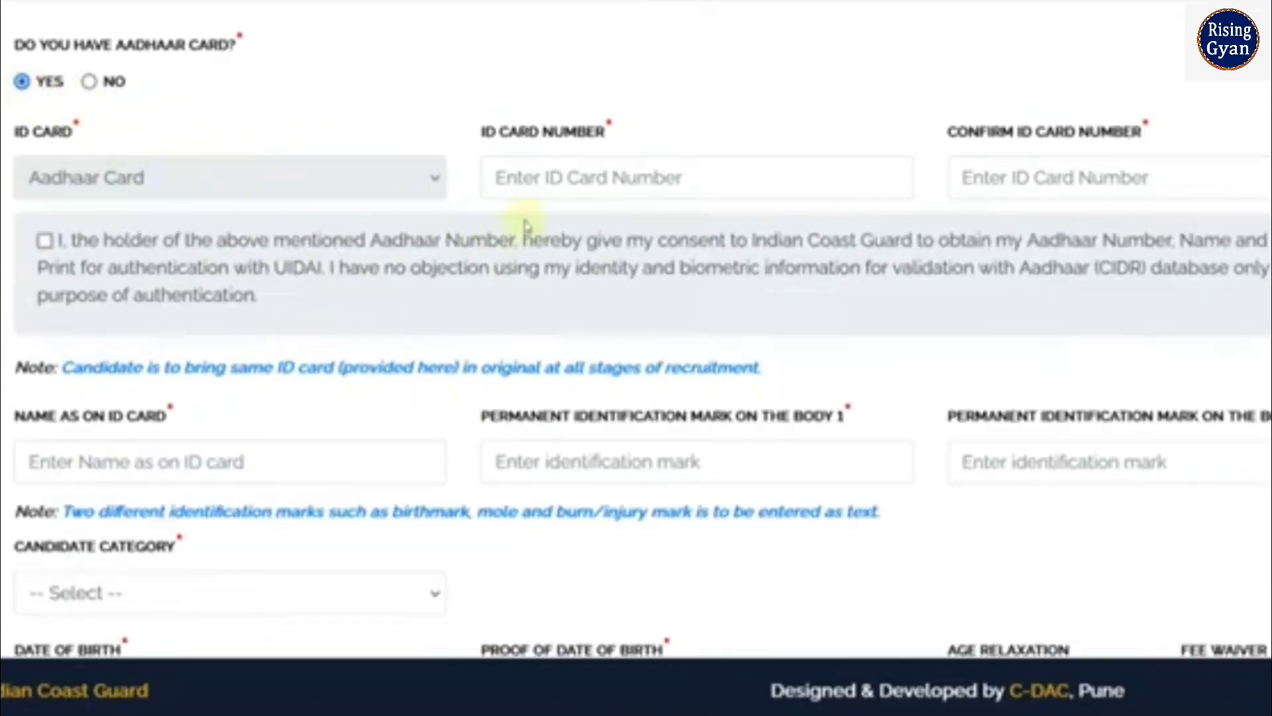
left_click(563, 178)
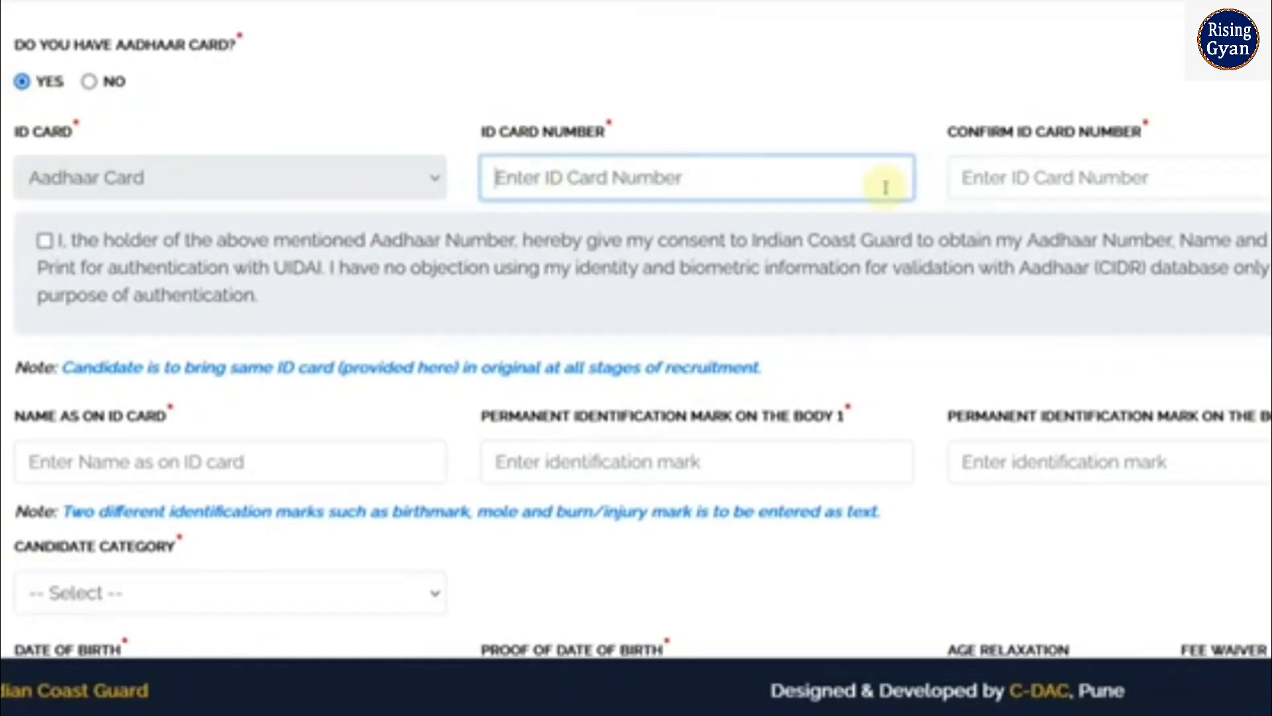
left_click(1016, 186)
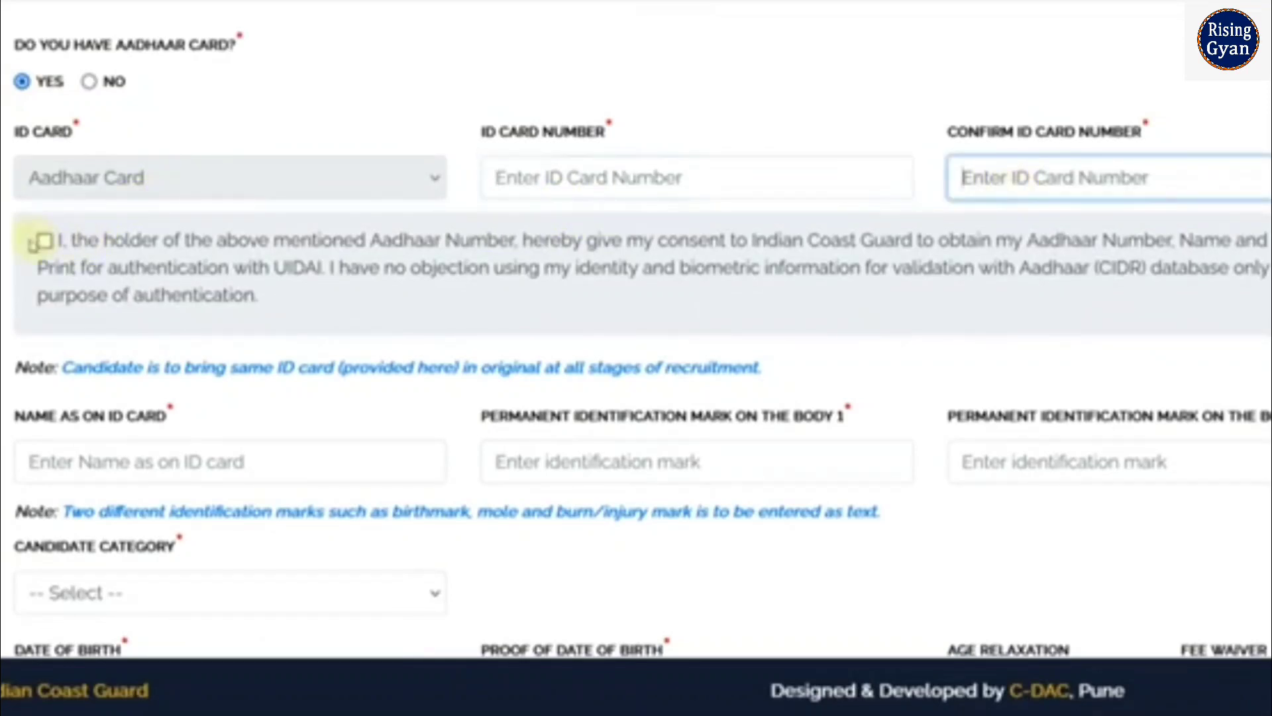
left_click(58, 244)
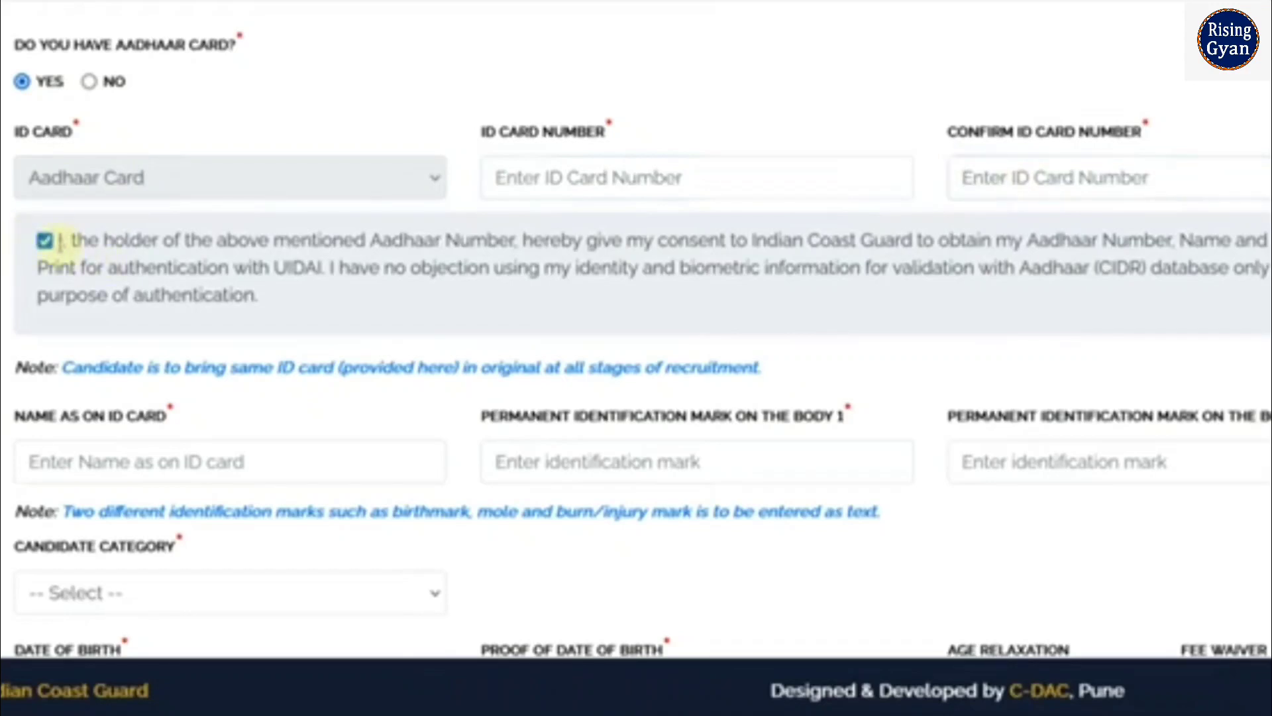
scroll(212, 268, "down", 2)
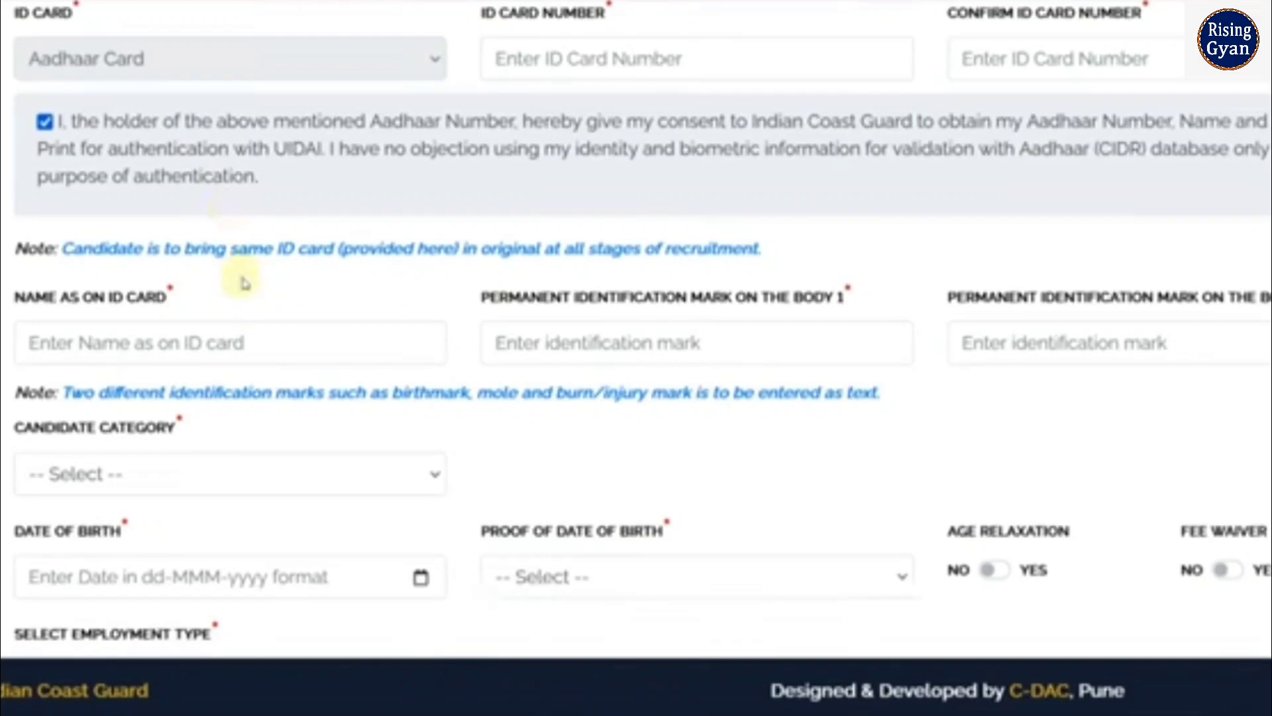
Highlight the 'Name as on ID card' label and select its field
left_click_drag(48, 302, 165, 302)
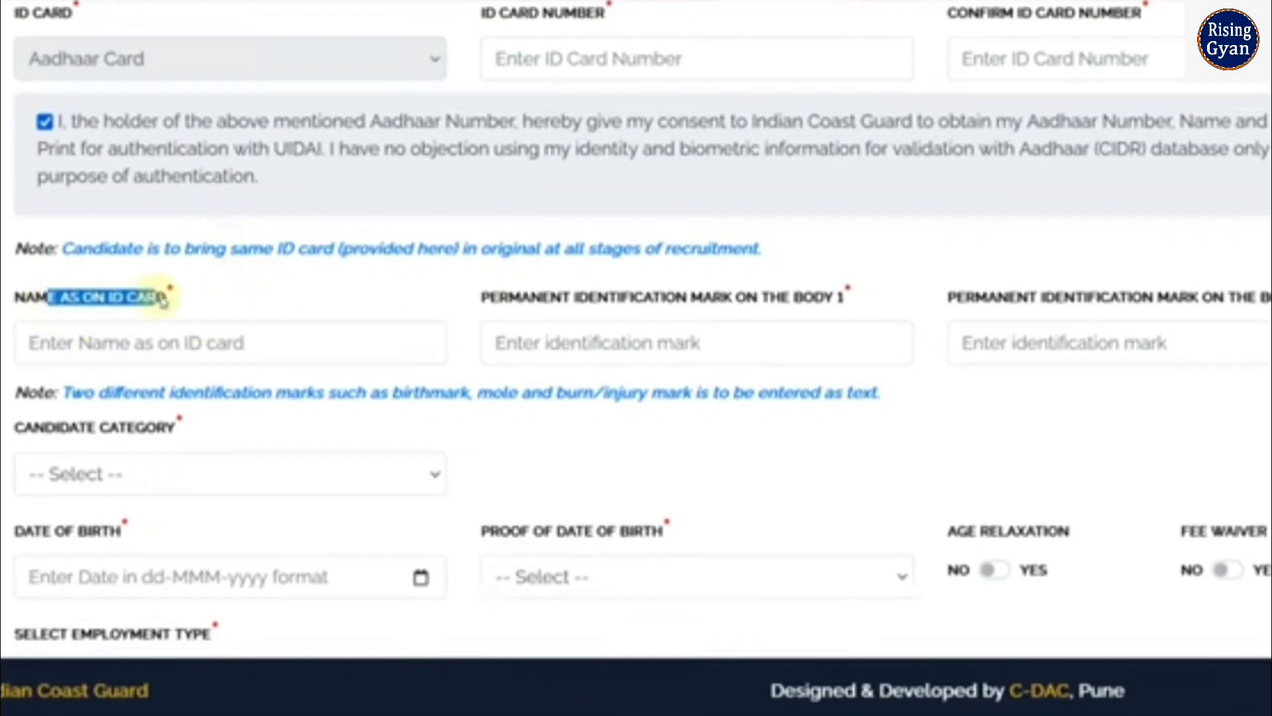
left_click(201, 307)
left_click(191, 343)
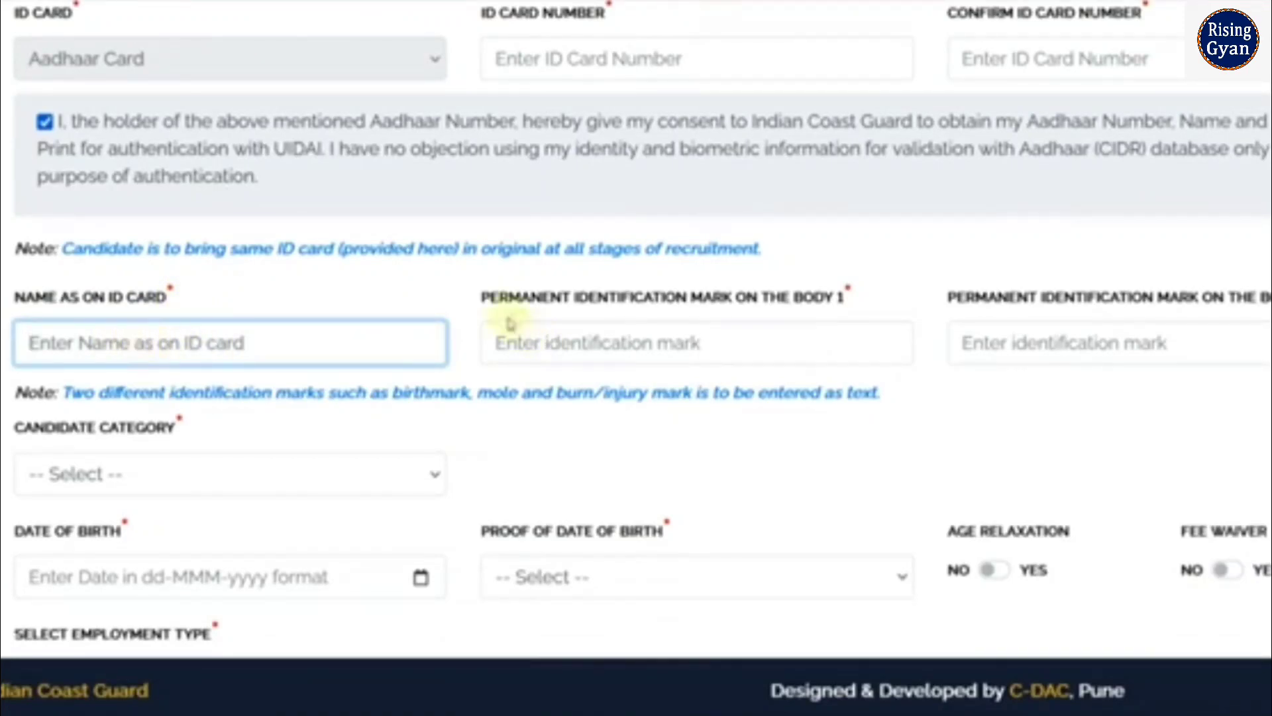
Enter NO MARK in both permanent identification mark fields
left_click_drag(489, 300, 727, 309)
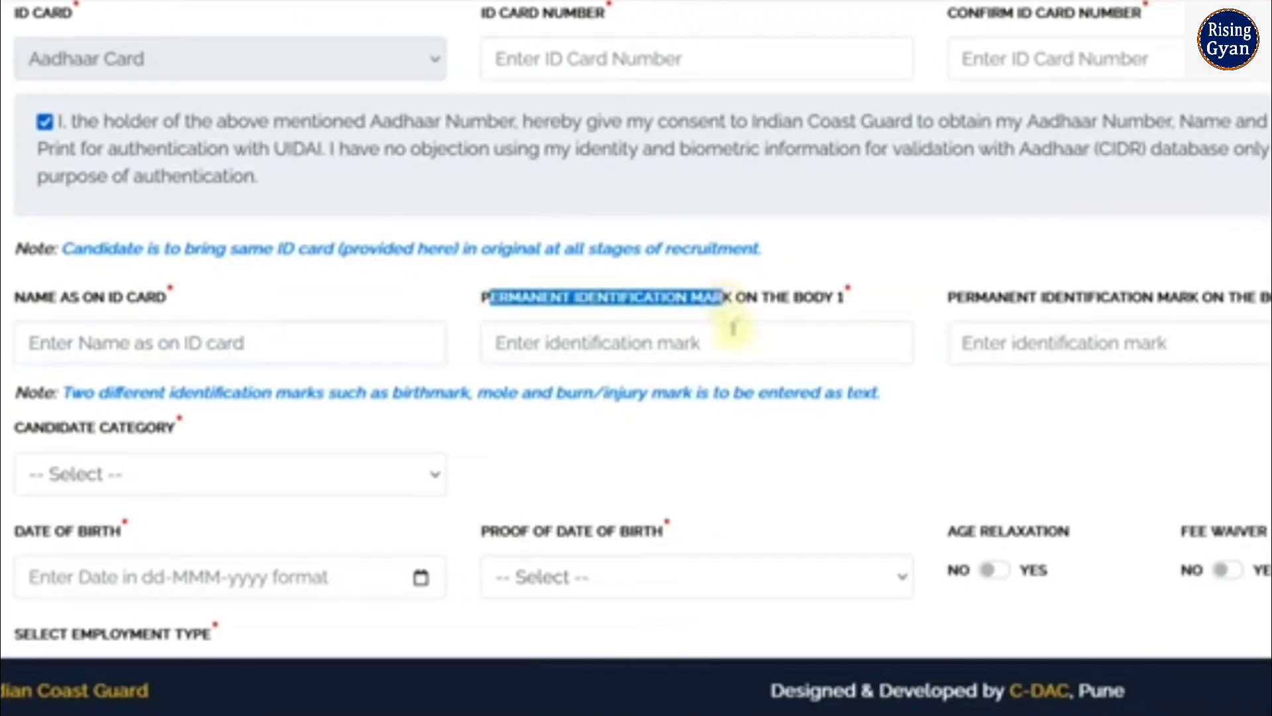
left_click(719, 335)
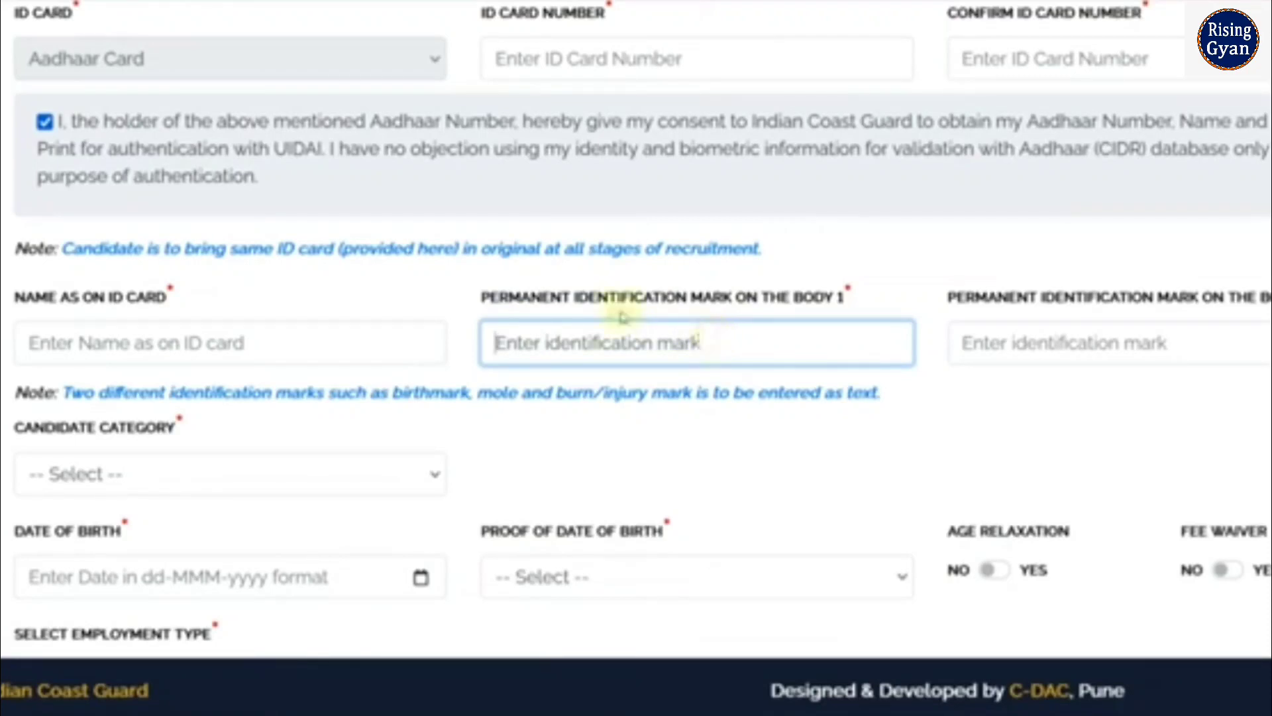
type("n")
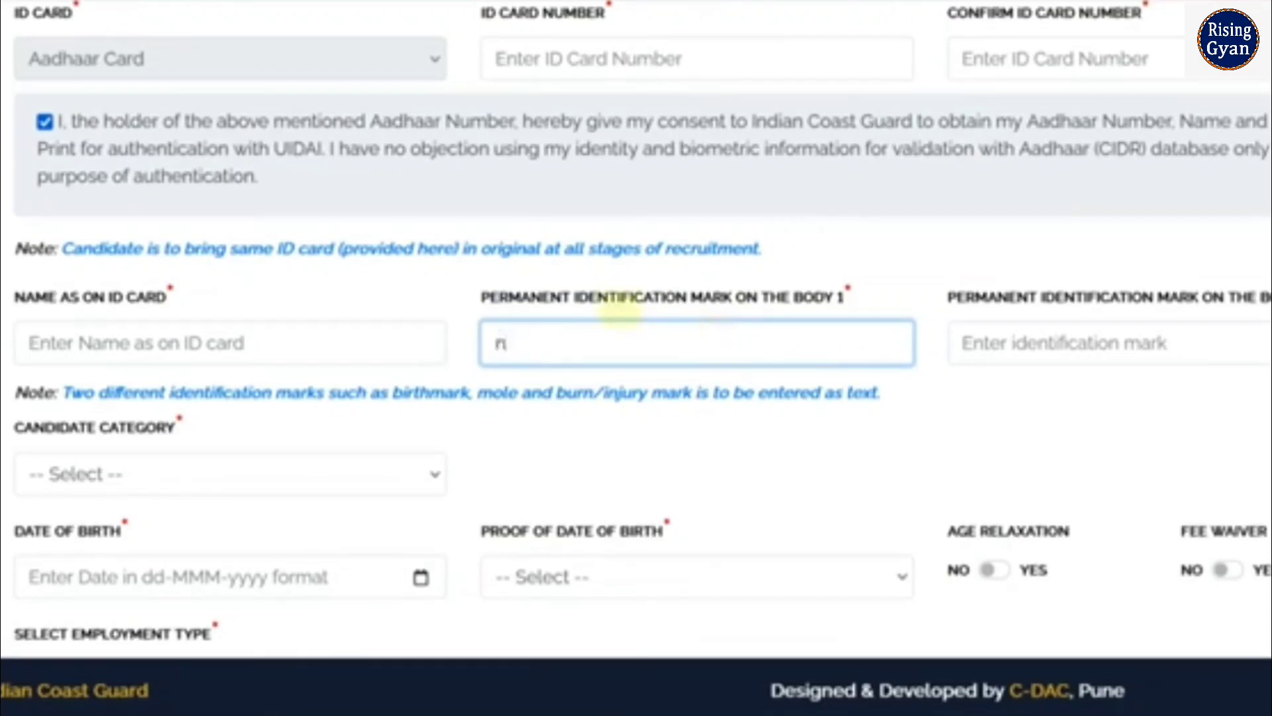
key("BackSpace")
type("NO MARK")
key("Tab")
type("NO MARK")
scroll(696, 323, "down", 3)
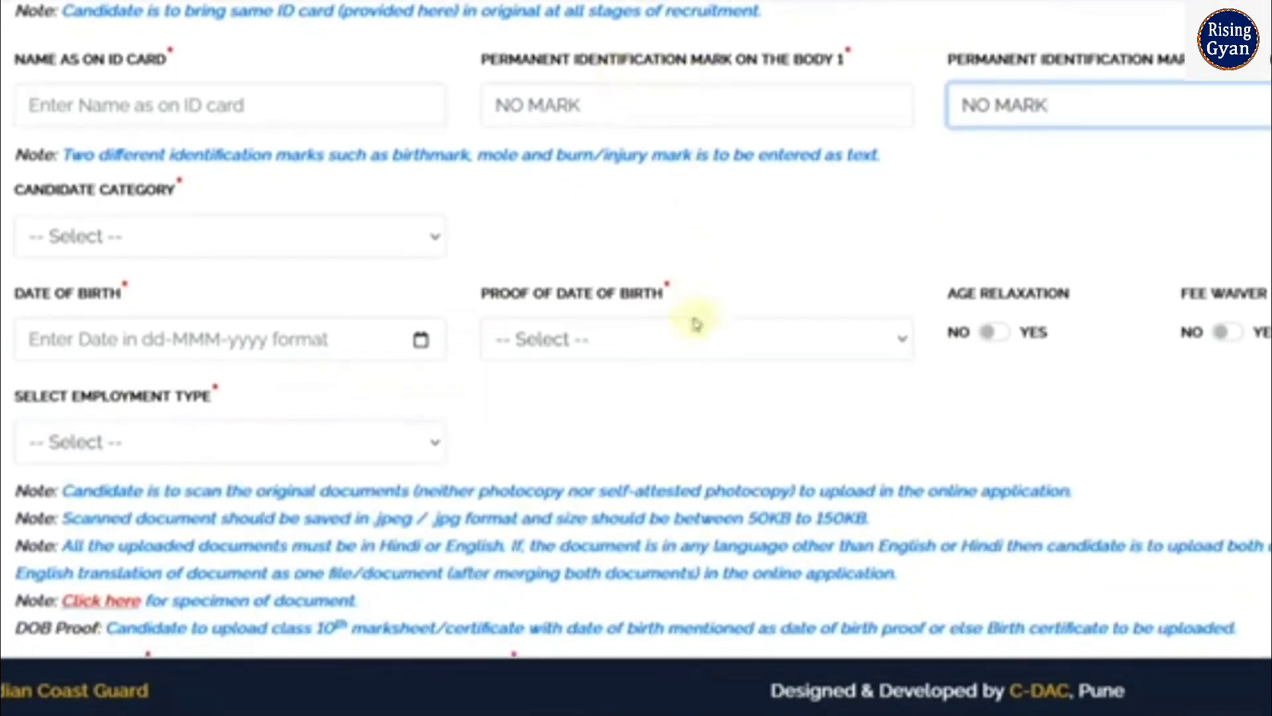
Set the candidate category to OBC (Non-creamy) and dismiss its alert
left_click(290, 256)
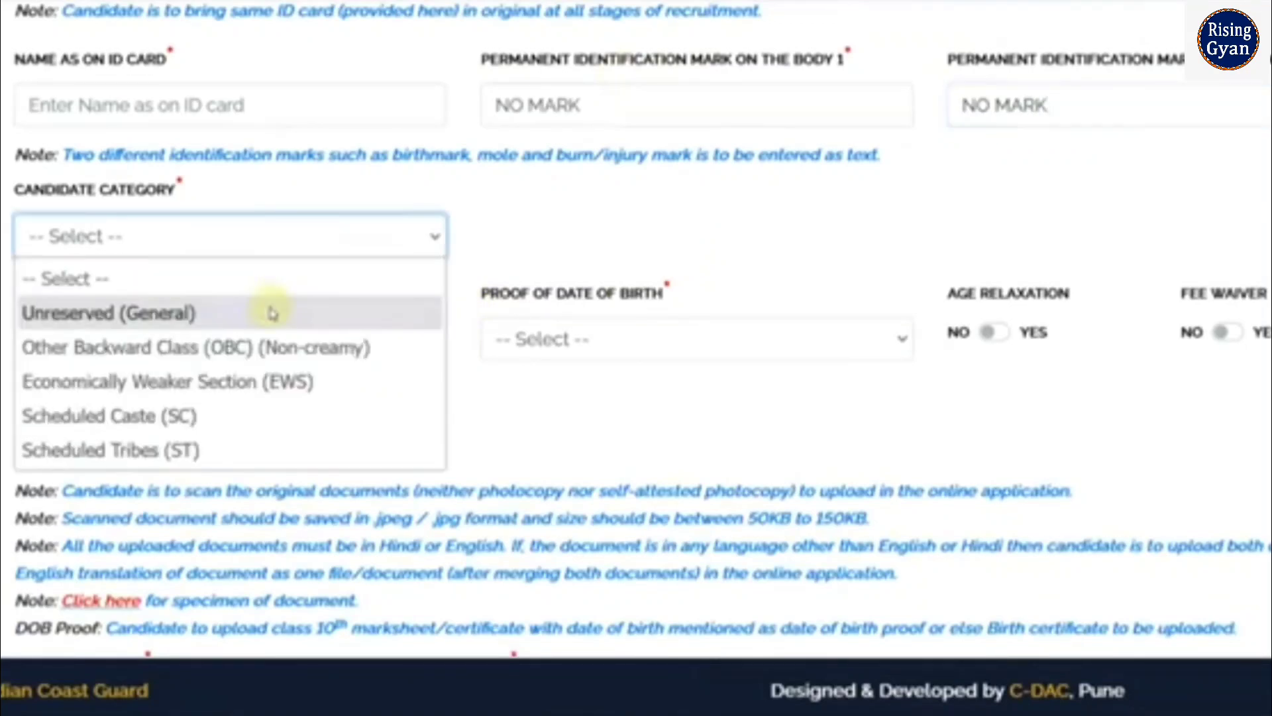
left_click(272, 311)
left_click(275, 252)
left_click(261, 343)
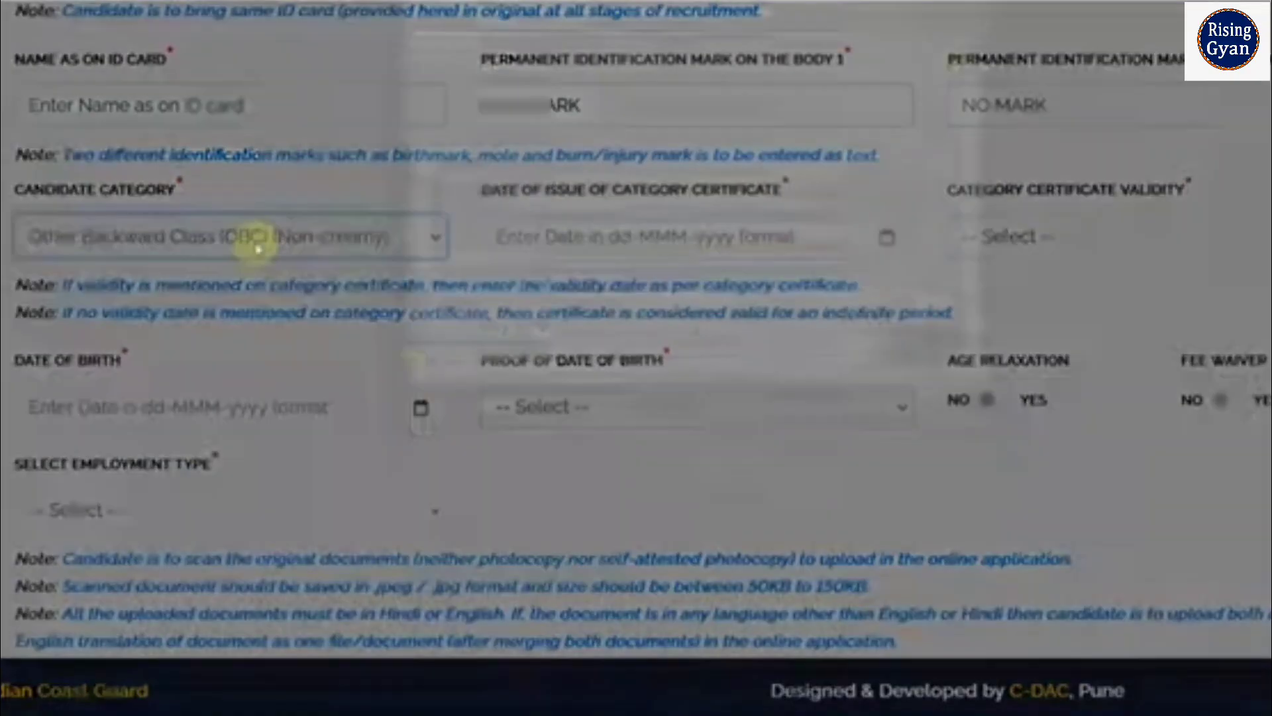
left_click(927, 399)
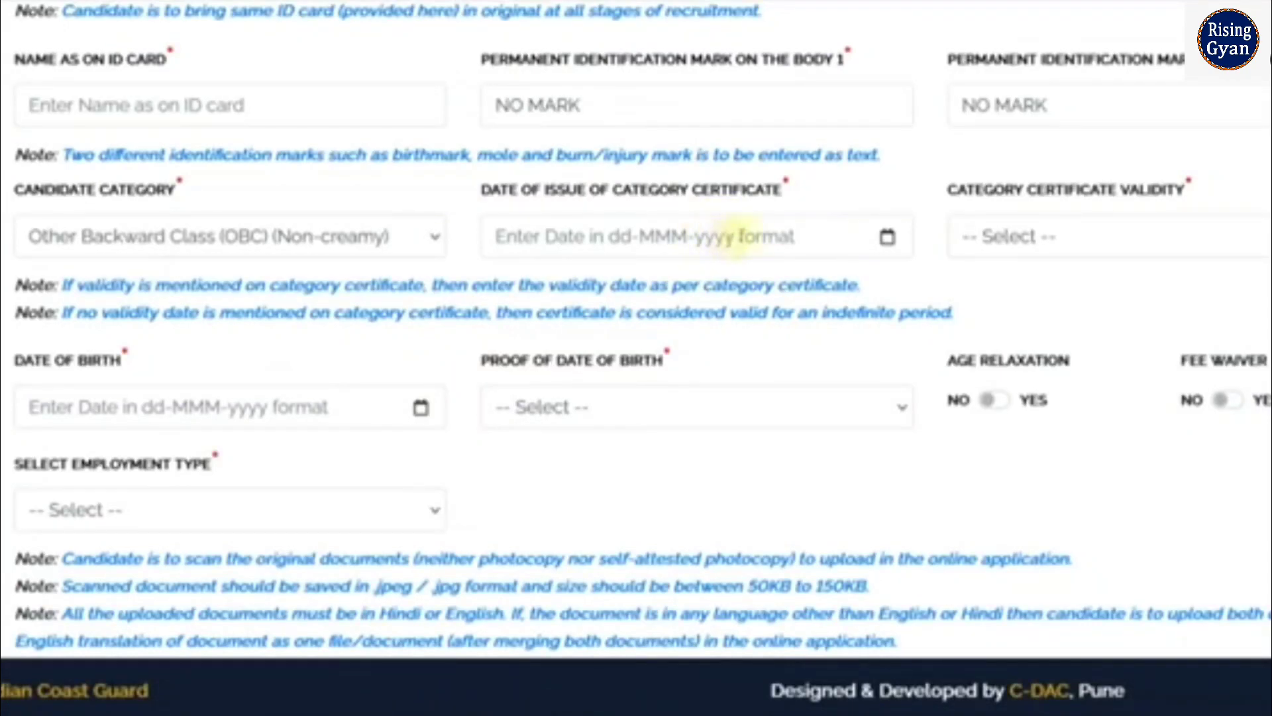
Set category certificate validity to 'Always valid (no validity date mentioned)'
left_click(756, 236)
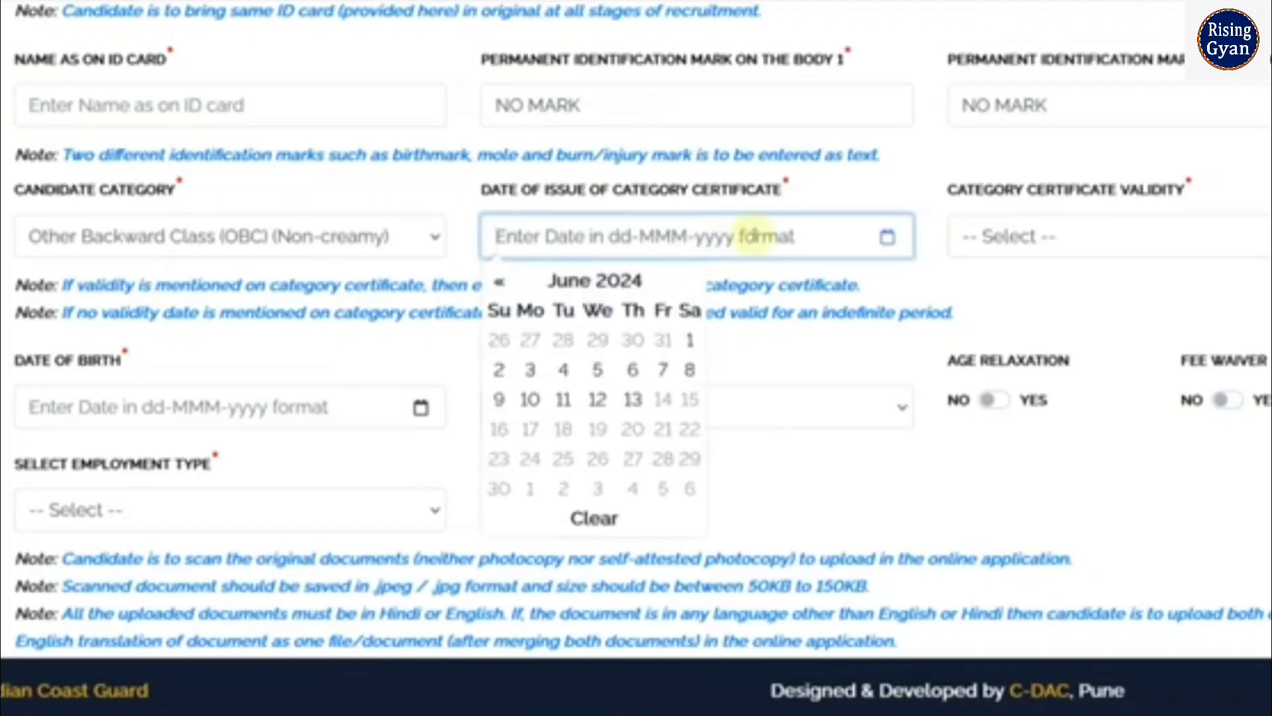
left_click(1044, 243)
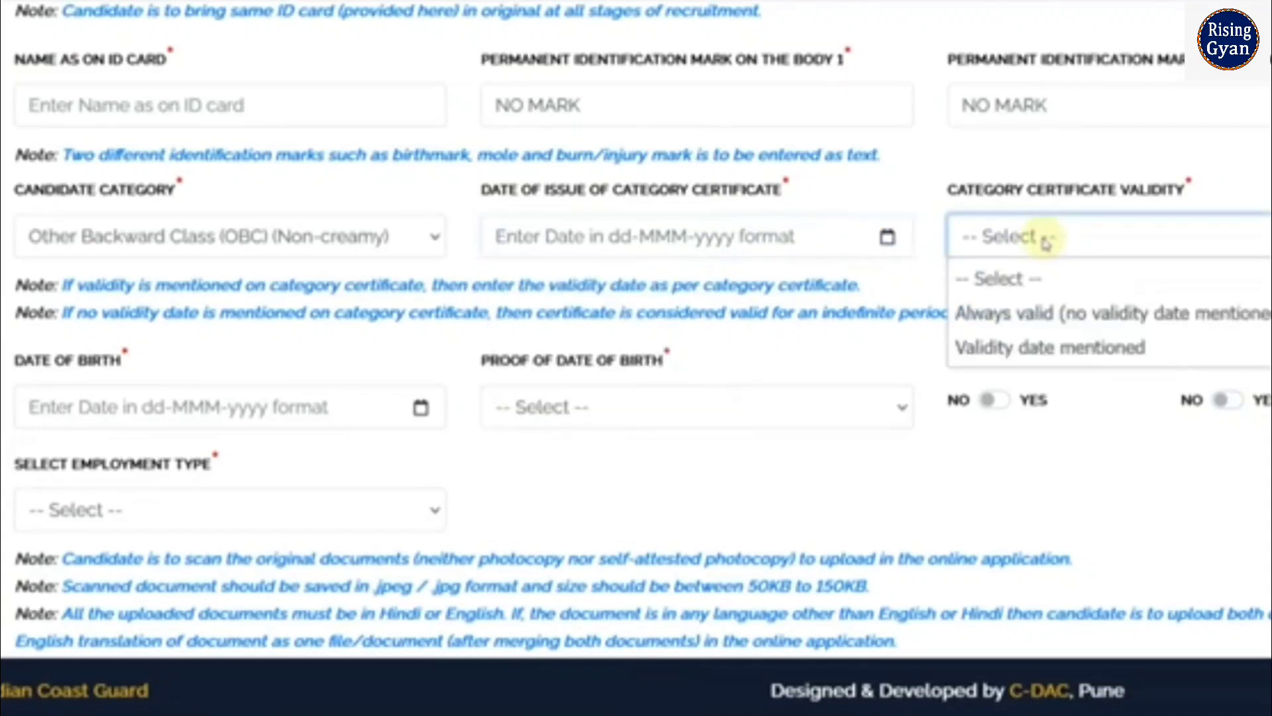
left_click(1043, 349)
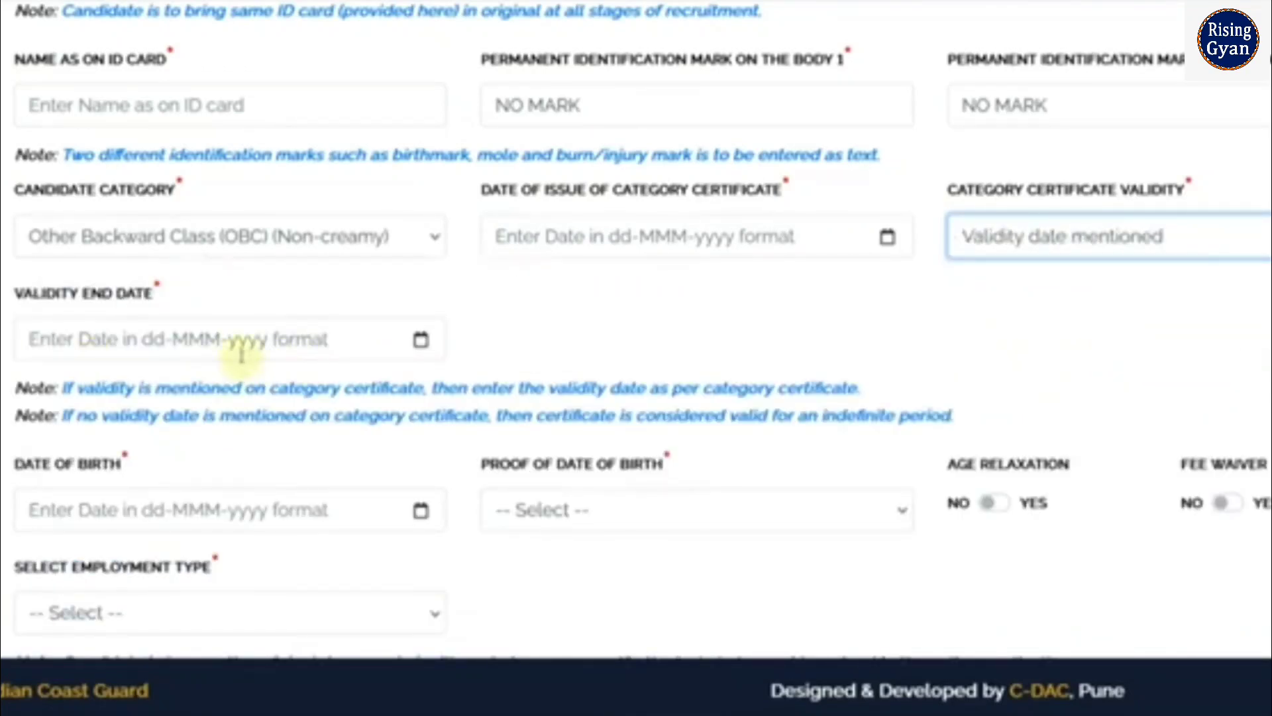
left_click(1083, 248)
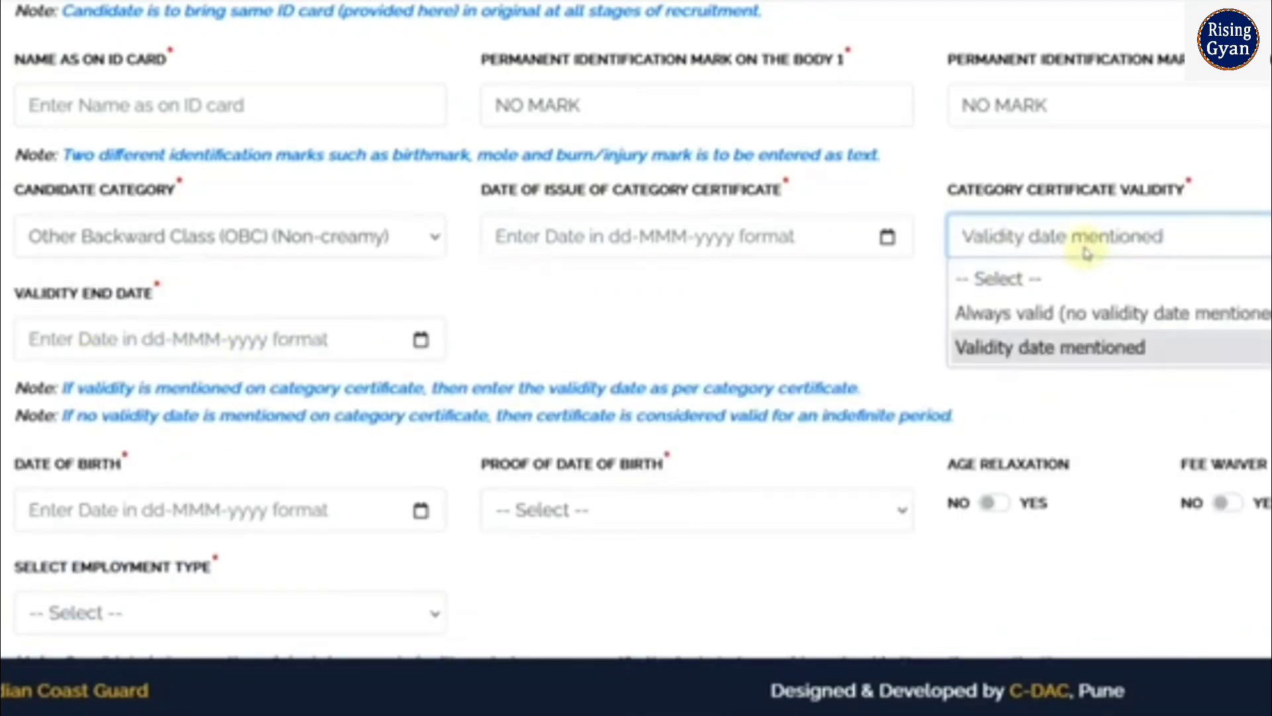
left_click(1061, 314)
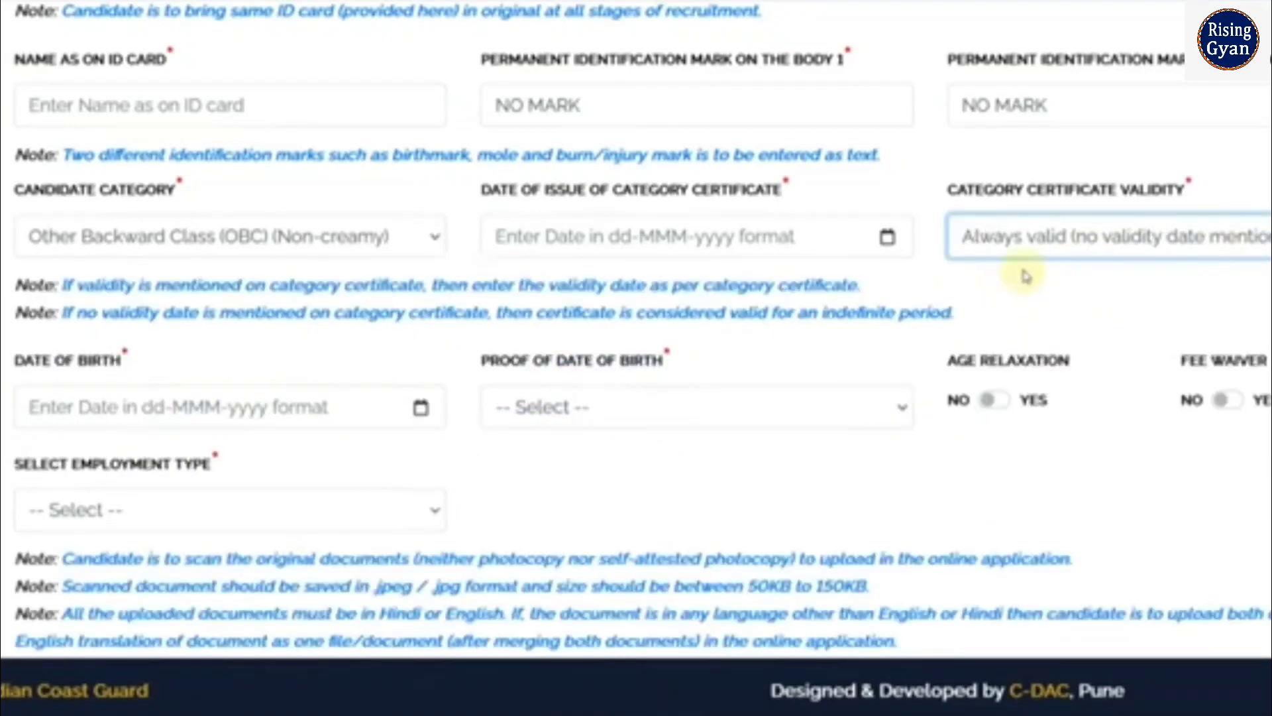
scroll(663, 319, "down", 2)
Pick 13 July 2006 as the date of birth in the calendar
left_click(418, 304)
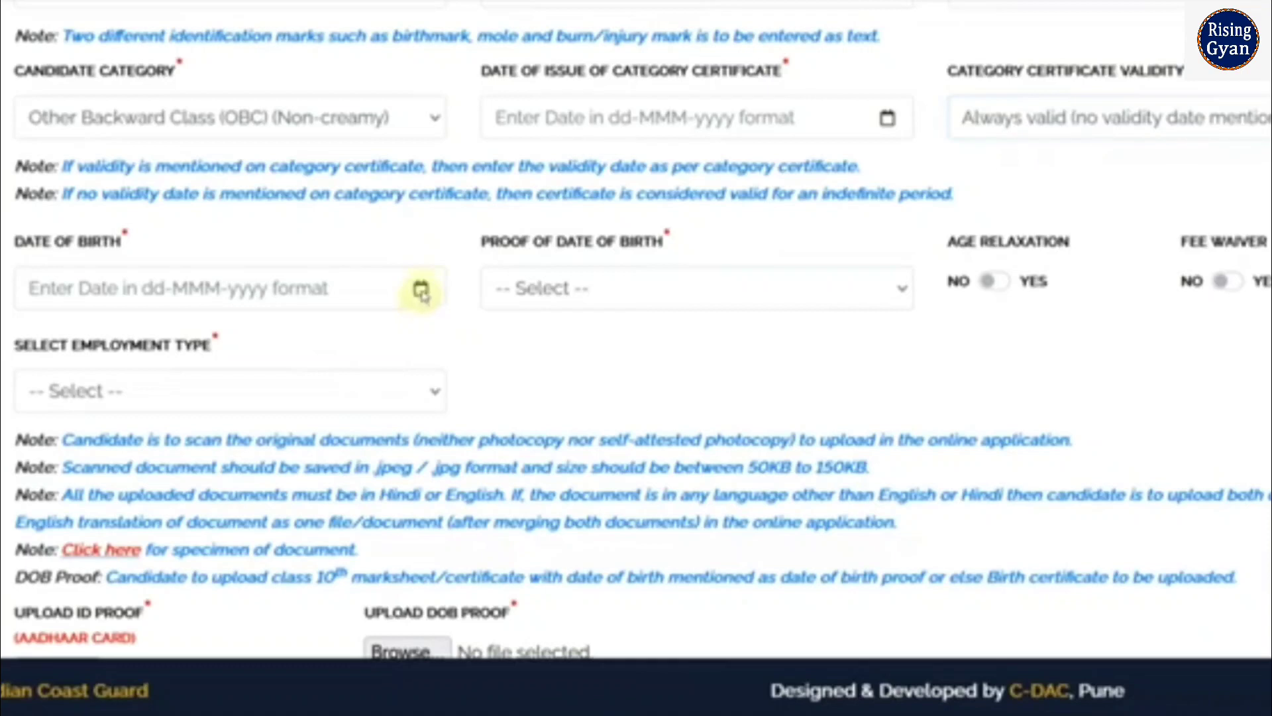
left_click(386, 290)
left_click(146, 335)
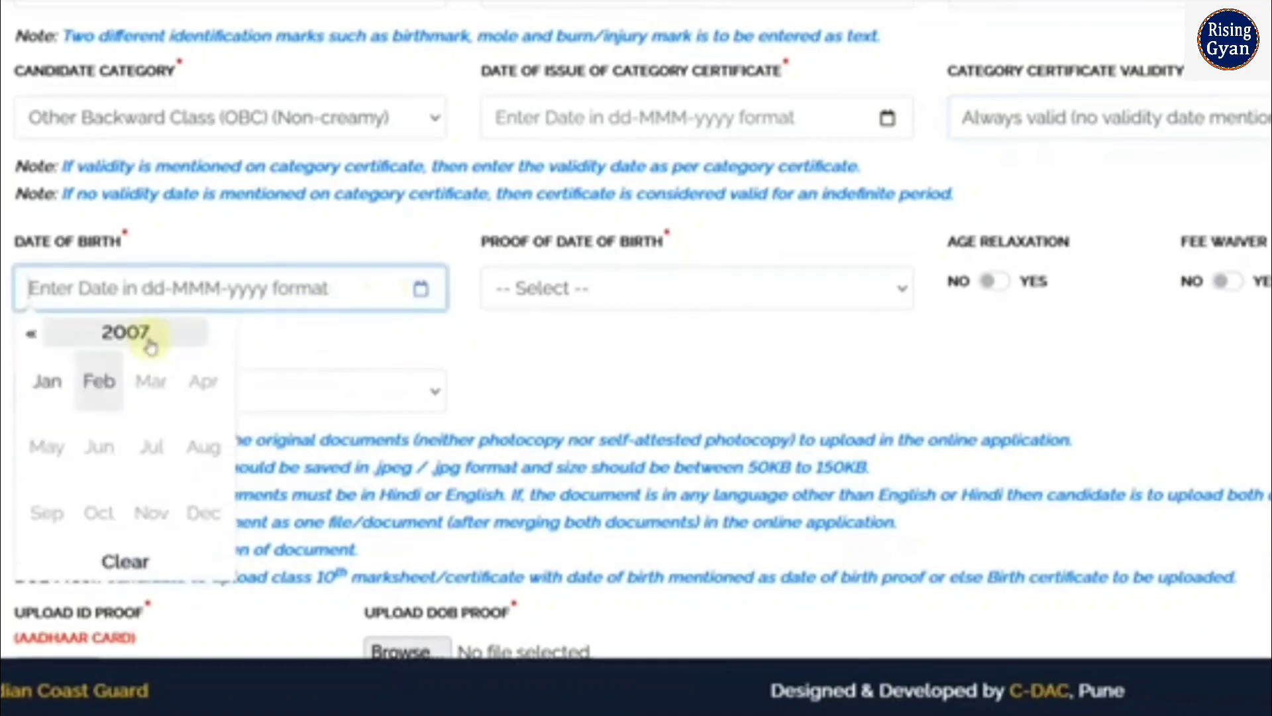
left_click(32, 336)
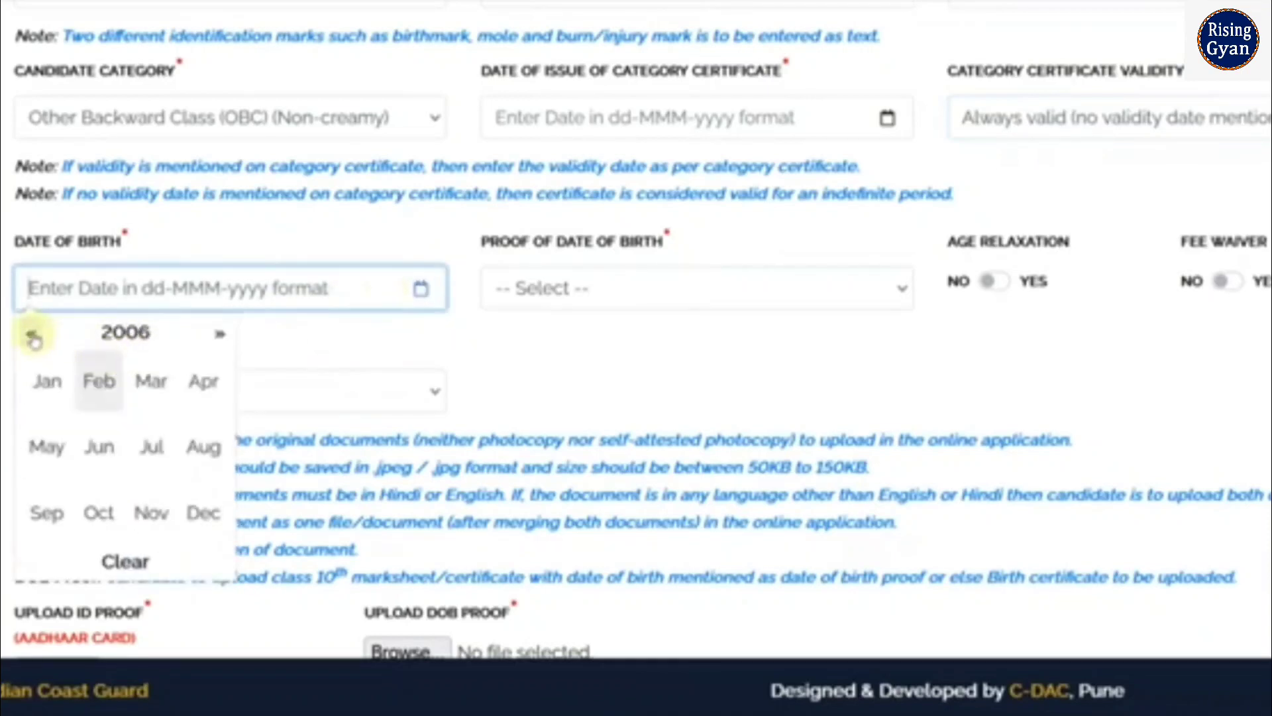
left_click(151, 446)
left_click(167, 449)
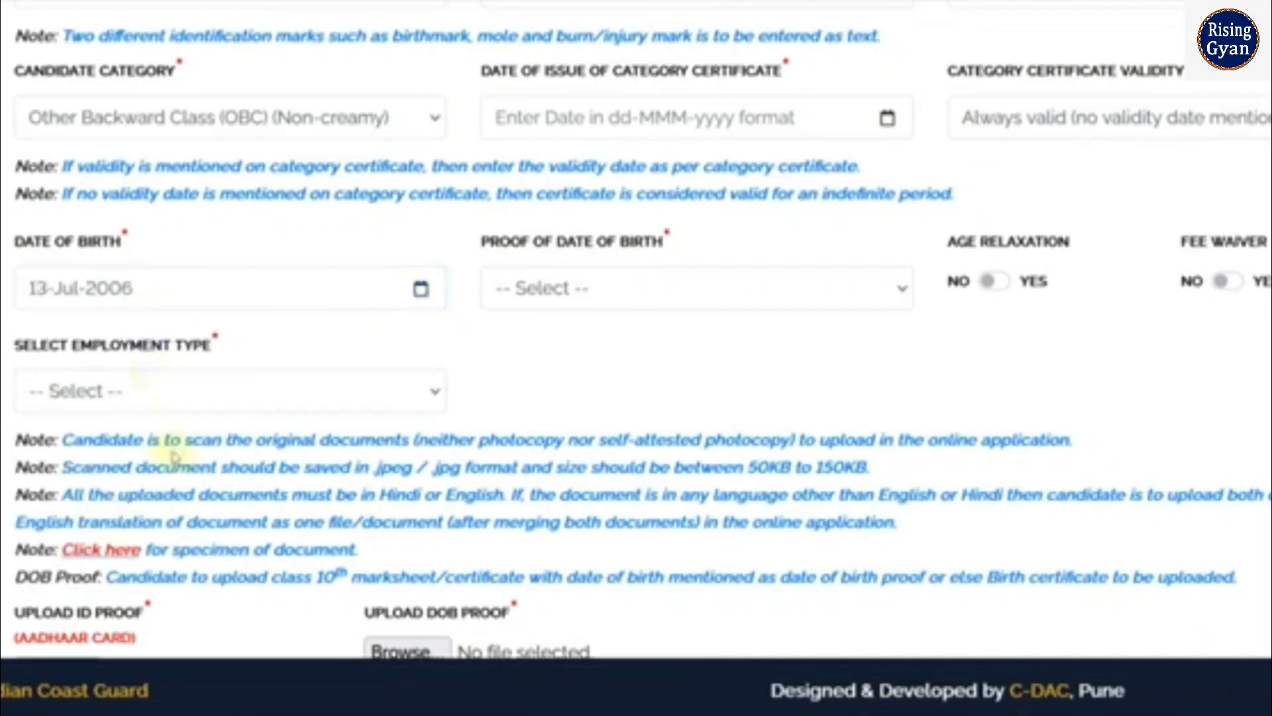
Choose 10th Class Marksheet/Certificate as the proof of date of birth
left_click(550, 292)
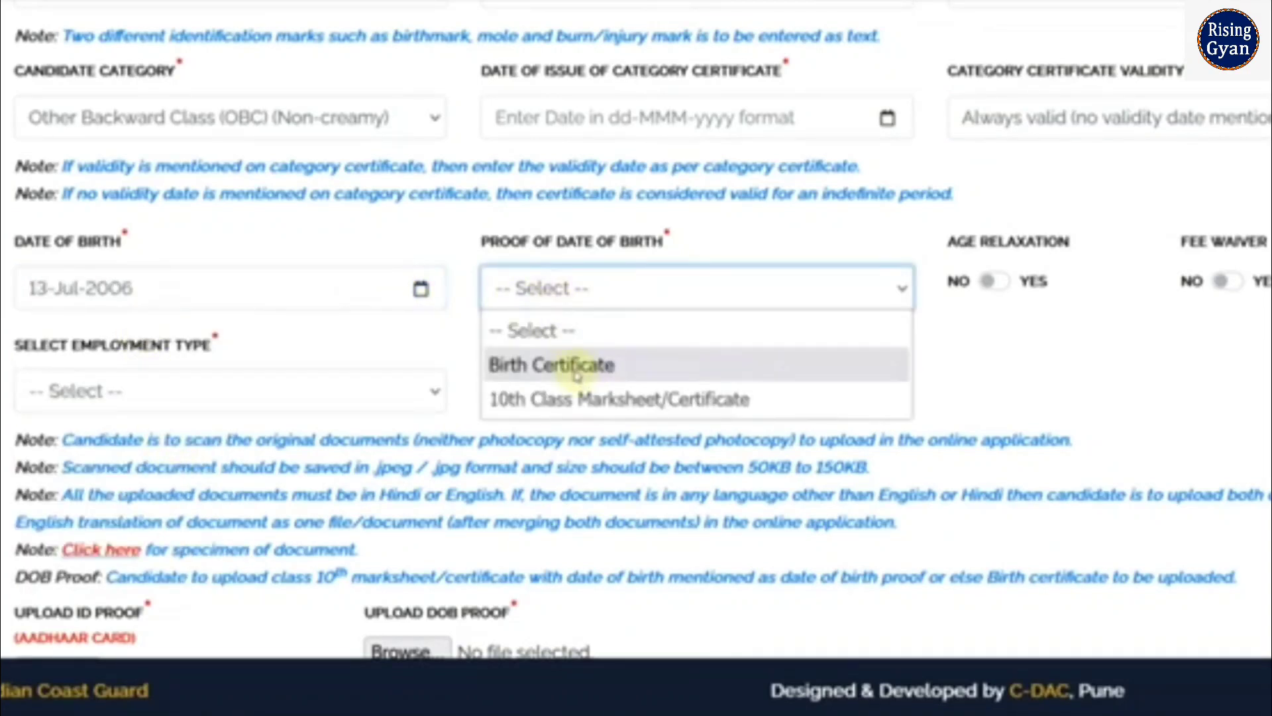
left_click(576, 399)
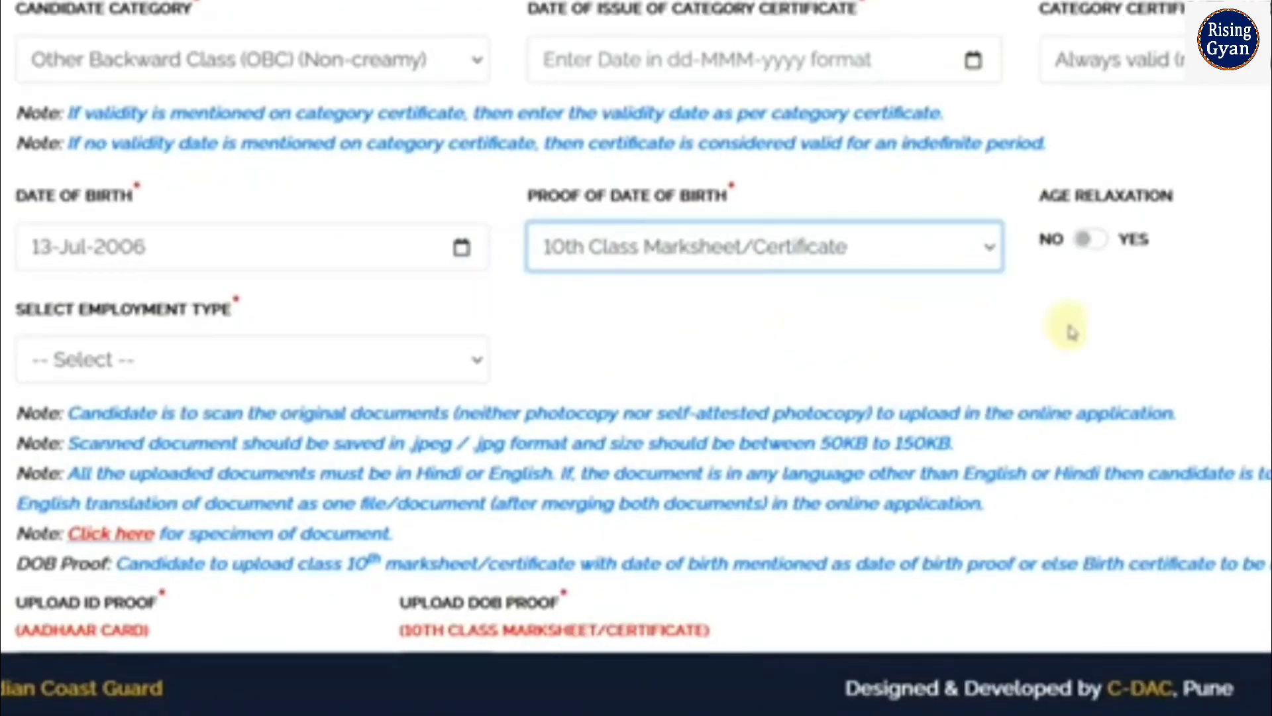
scroll(1119, 305, "down", 2)
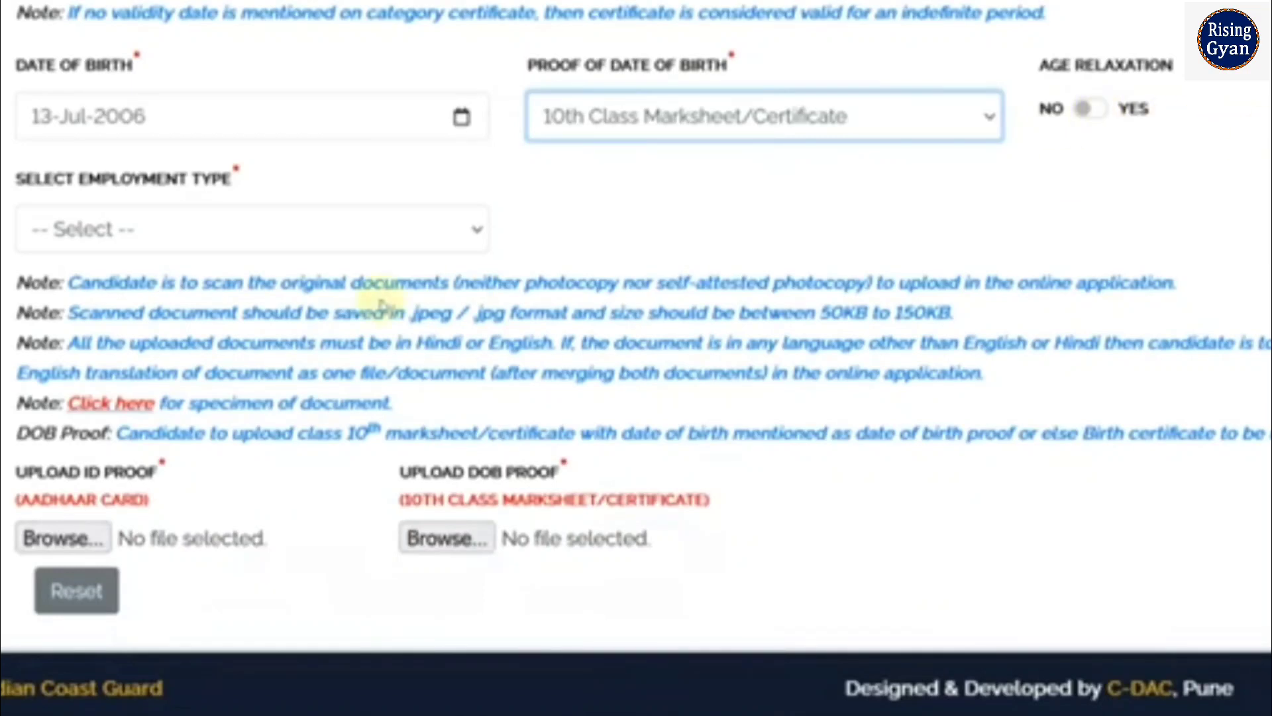
scroll(384, 305, "up", 2)
scroll(616, 313, "up", 2)
Change the candidate category to Scheduled Caste (SC) and dismiss the SC/ST notice
left_click(298, 206)
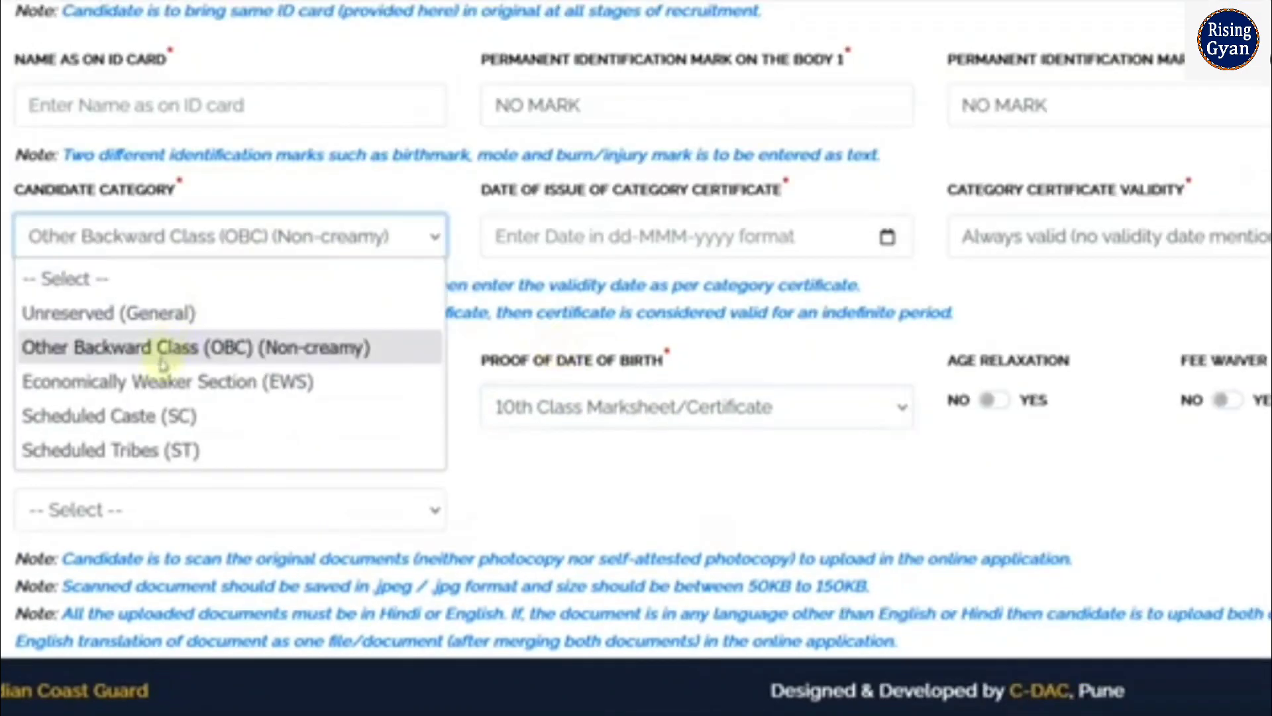
left_click(167, 386)
left_click(949, 252)
Set the SC certificate validity to 'Always valid (no validity date mentioned)'
left_click(683, 239)
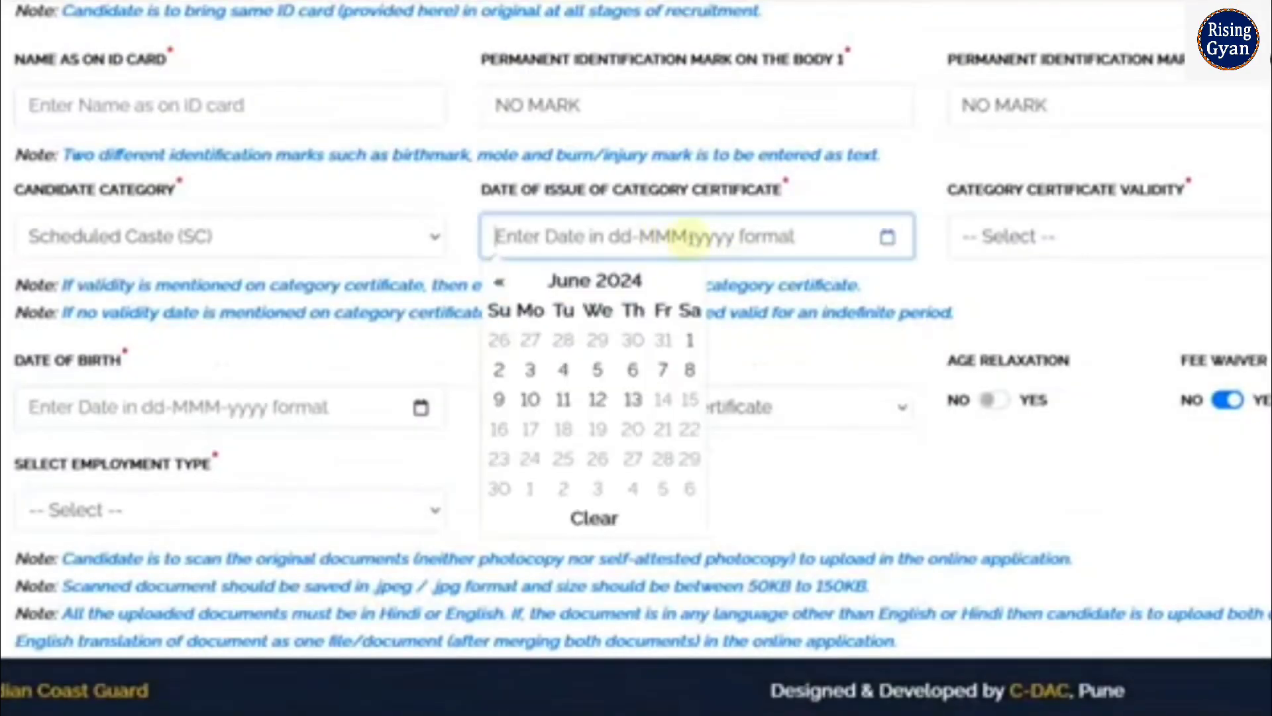
left_click(999, 252)
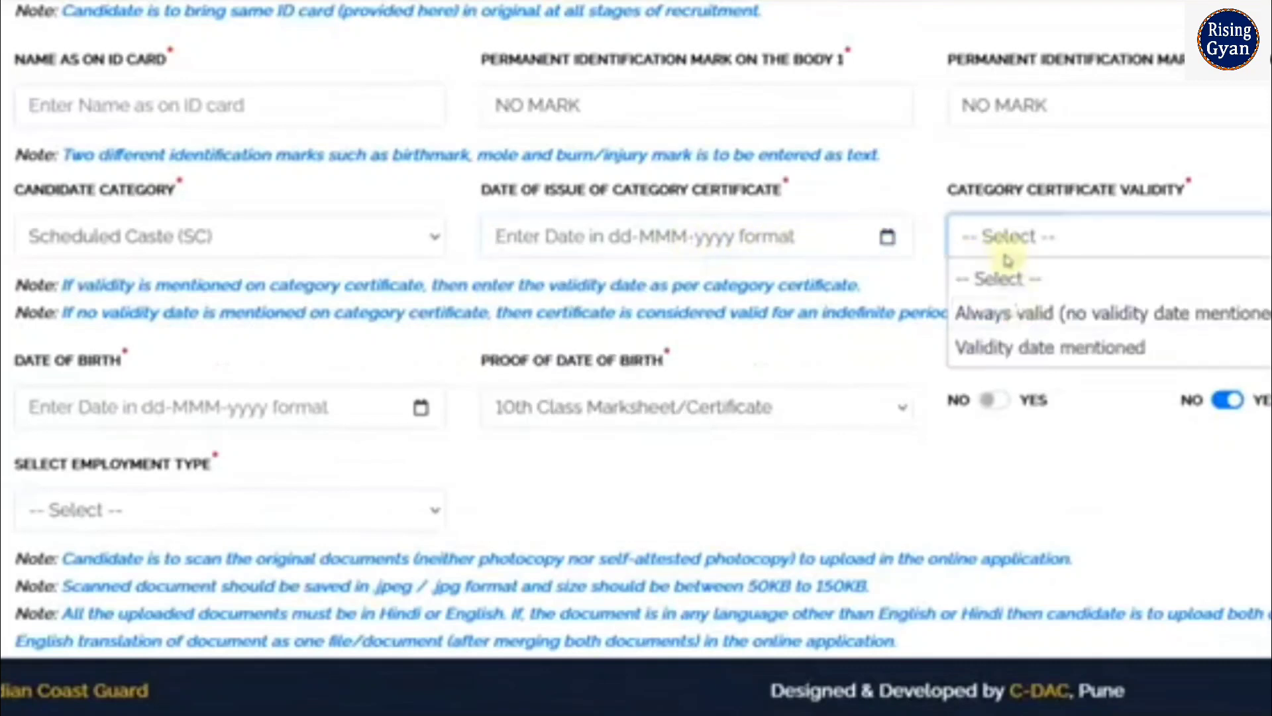
left_click(1018, 312)
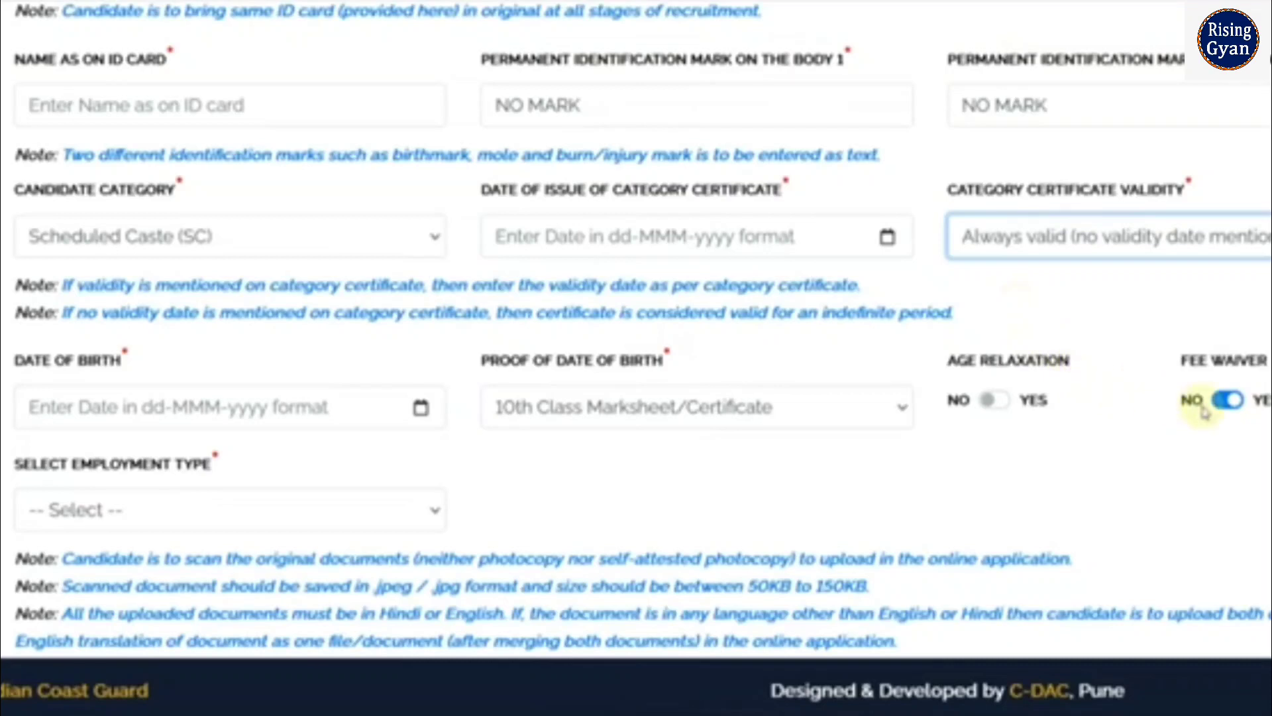
scroll(514, 375, "down", 3)
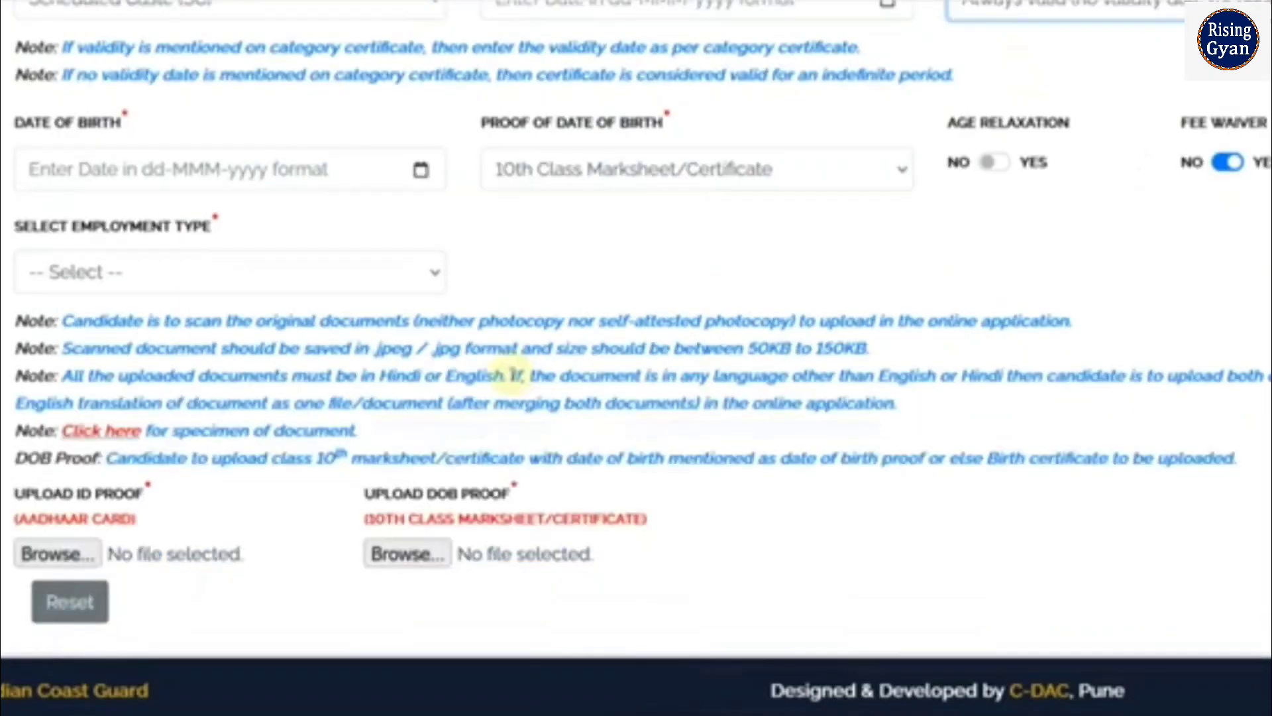
Choose Unemployed as the employment type, then check the Proof of Date of Birth options without changing them
left_click(265, 272)
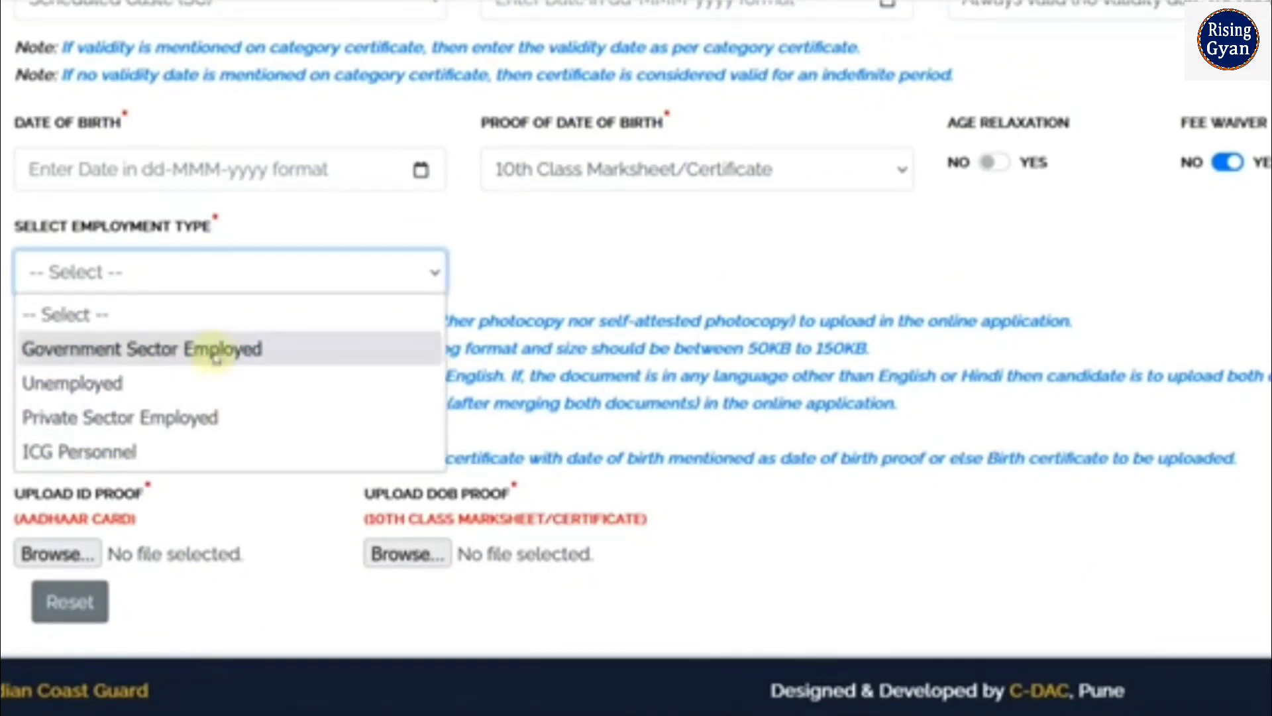
left_click(163, 390)
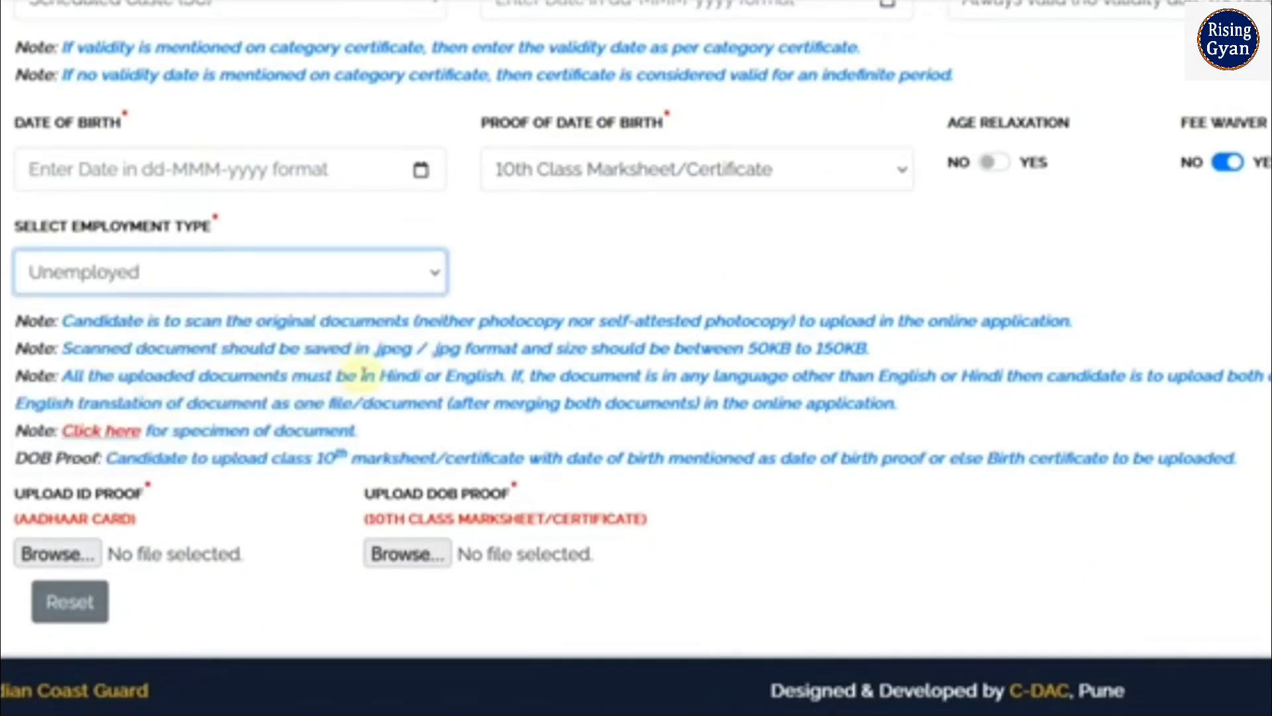
scroll(431, 371, "down", 1)
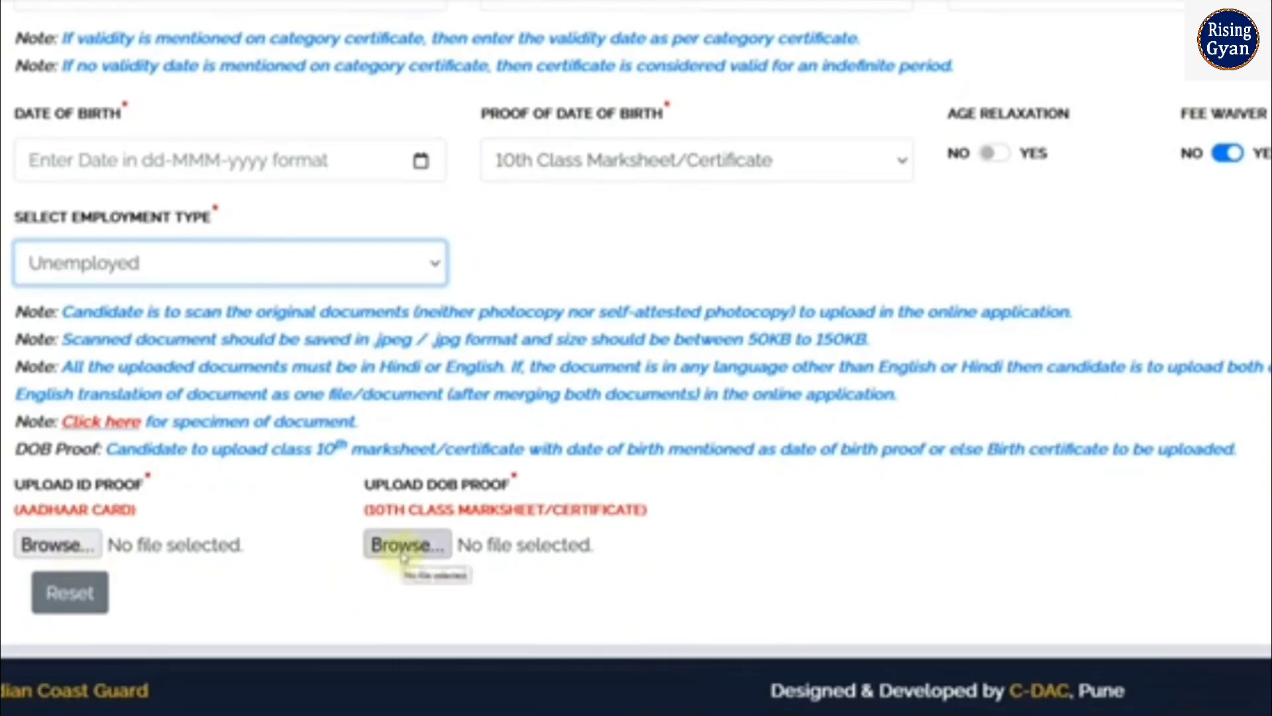
left_click(520, 173)
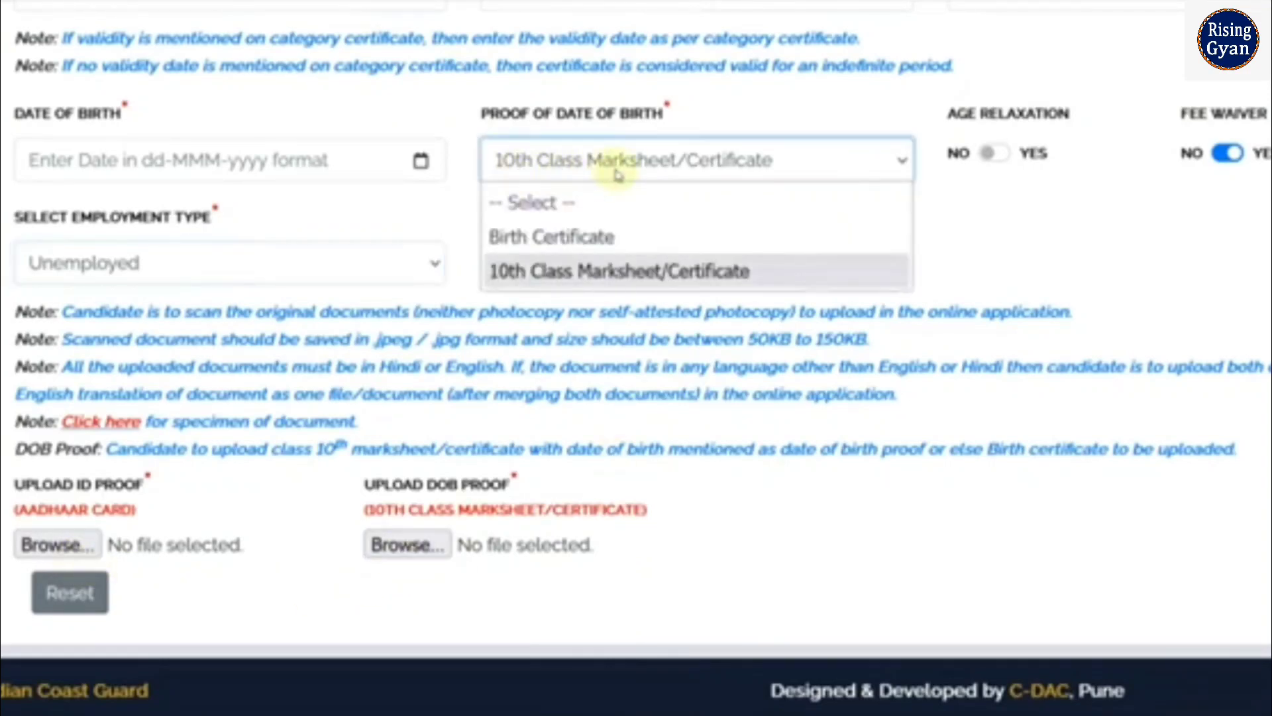
left_click(687, 487)
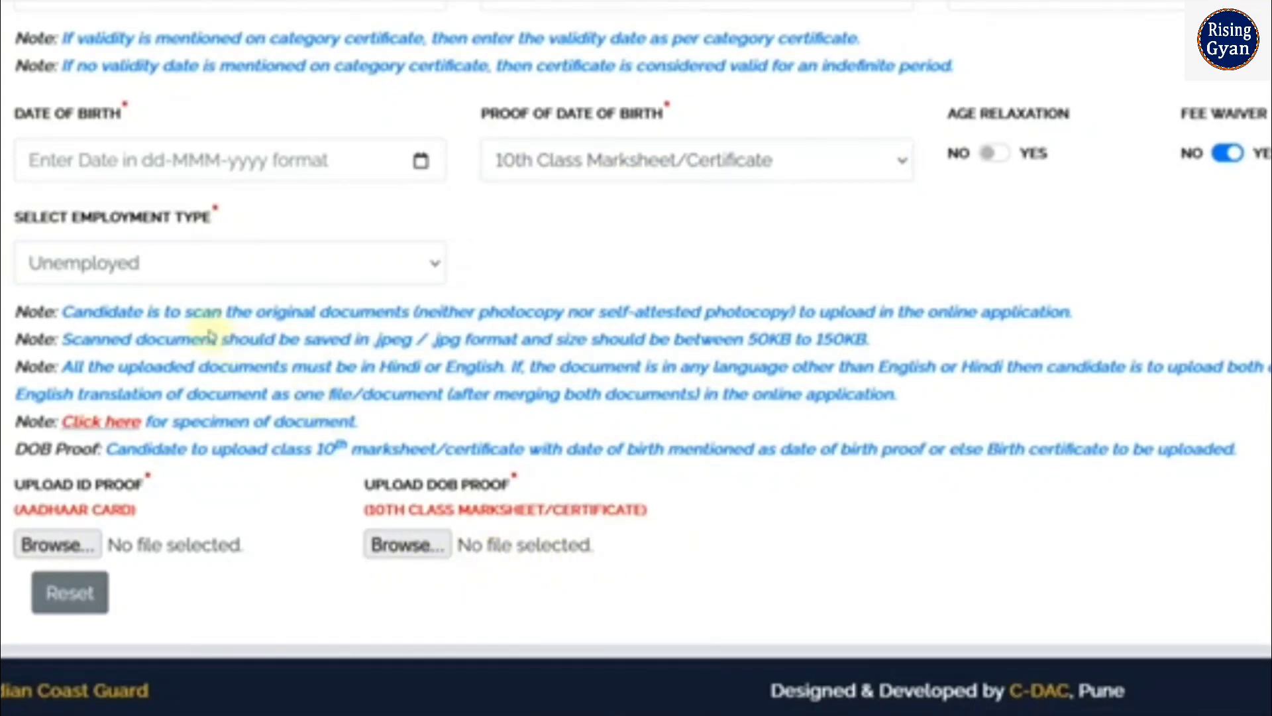
left_click_drag(189, 311, 381, 308)
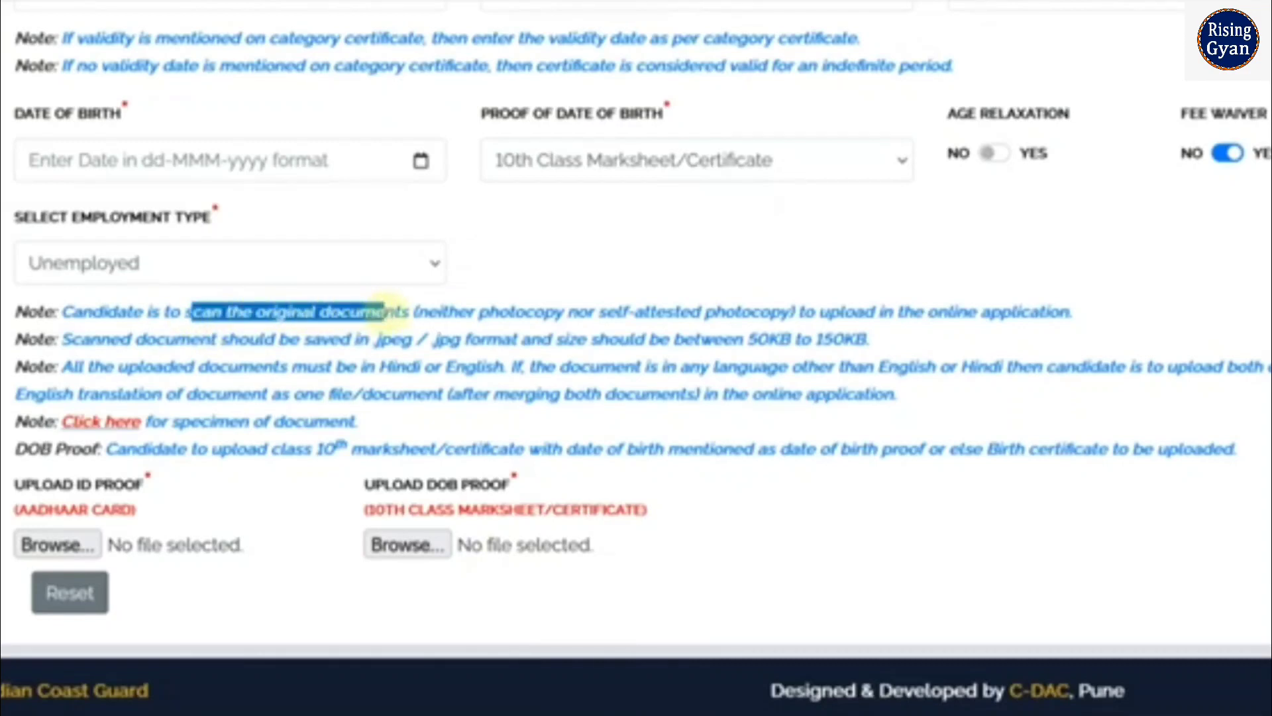
left_click_drag(508, 311, 752, 308)
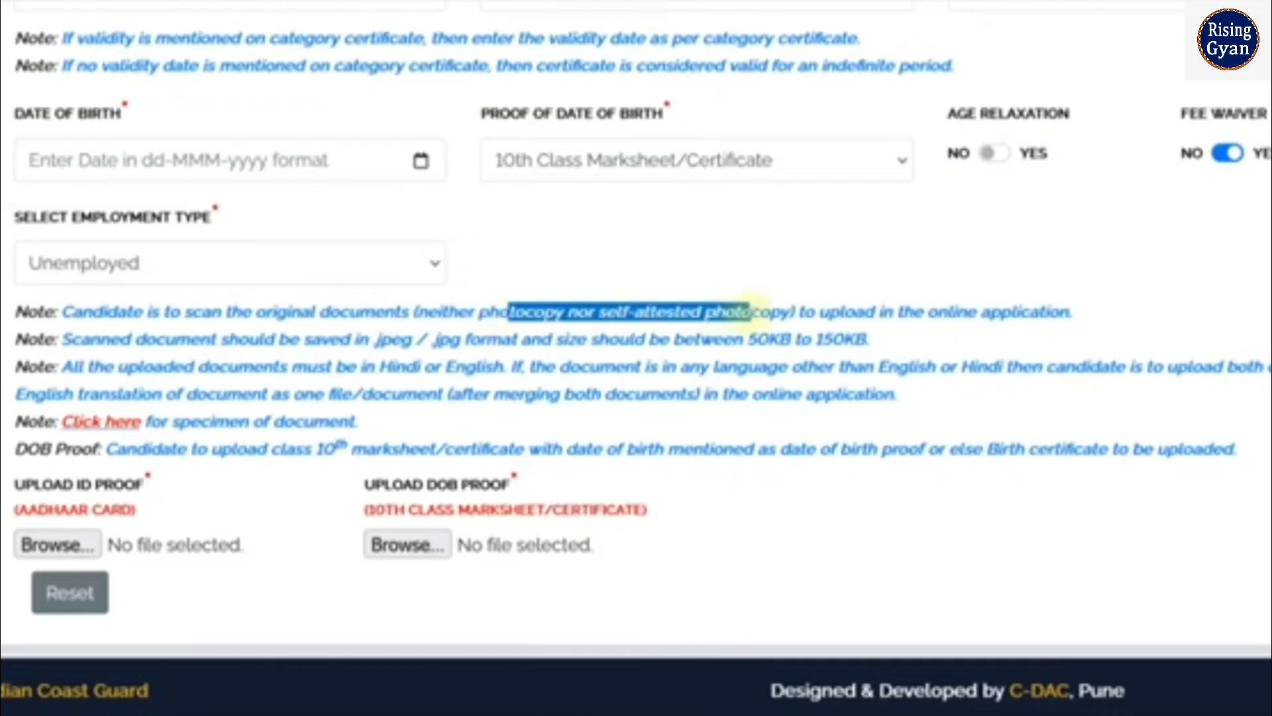
left_click(787, 507)
left_click_drag(268, 311, 398, 309)
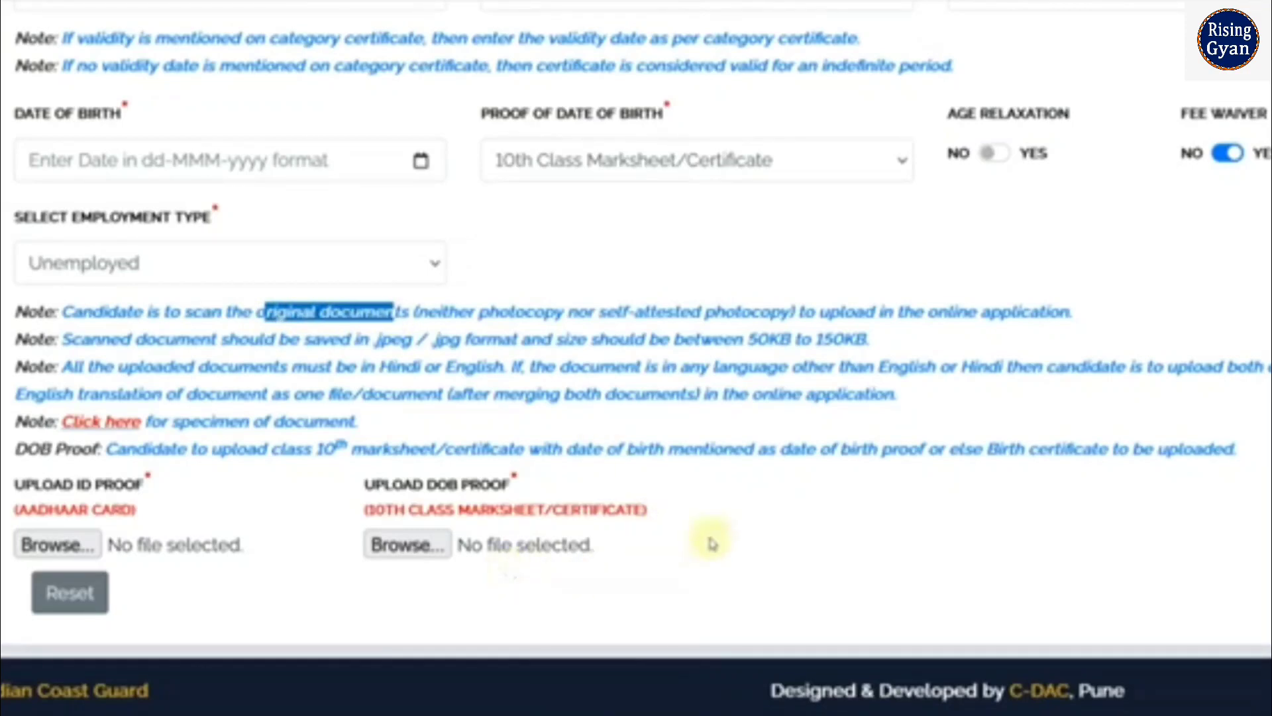
left_click(728, 483)
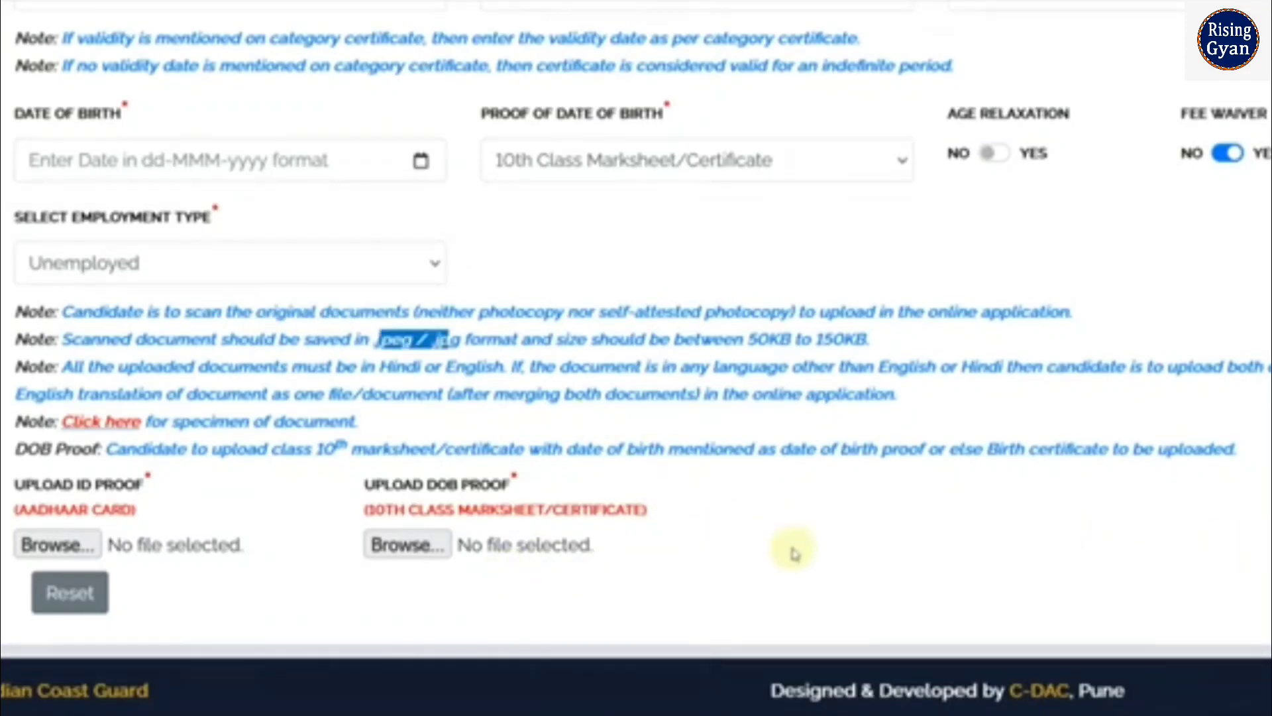
left_click(120, 421)
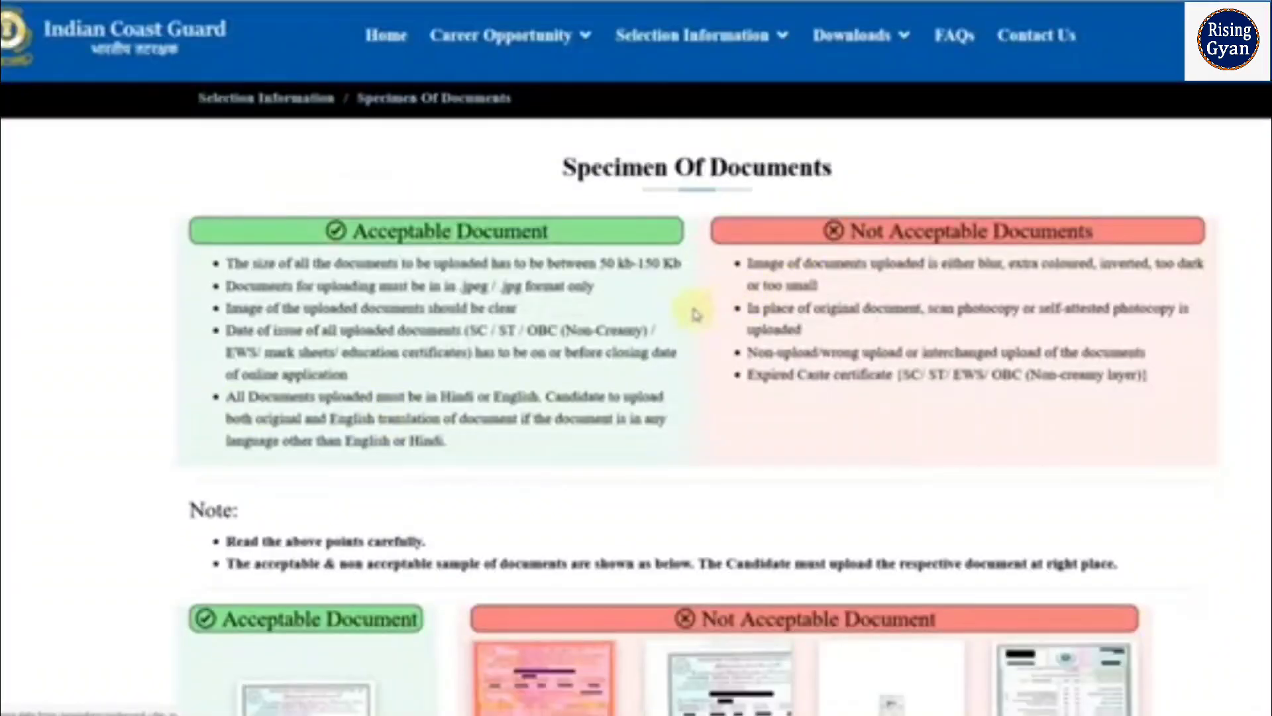
Scroll to the grid of Acceptable and Not Acceptable document samples, such as Blur and Inverted
scroll(723, 355, "down", 7)
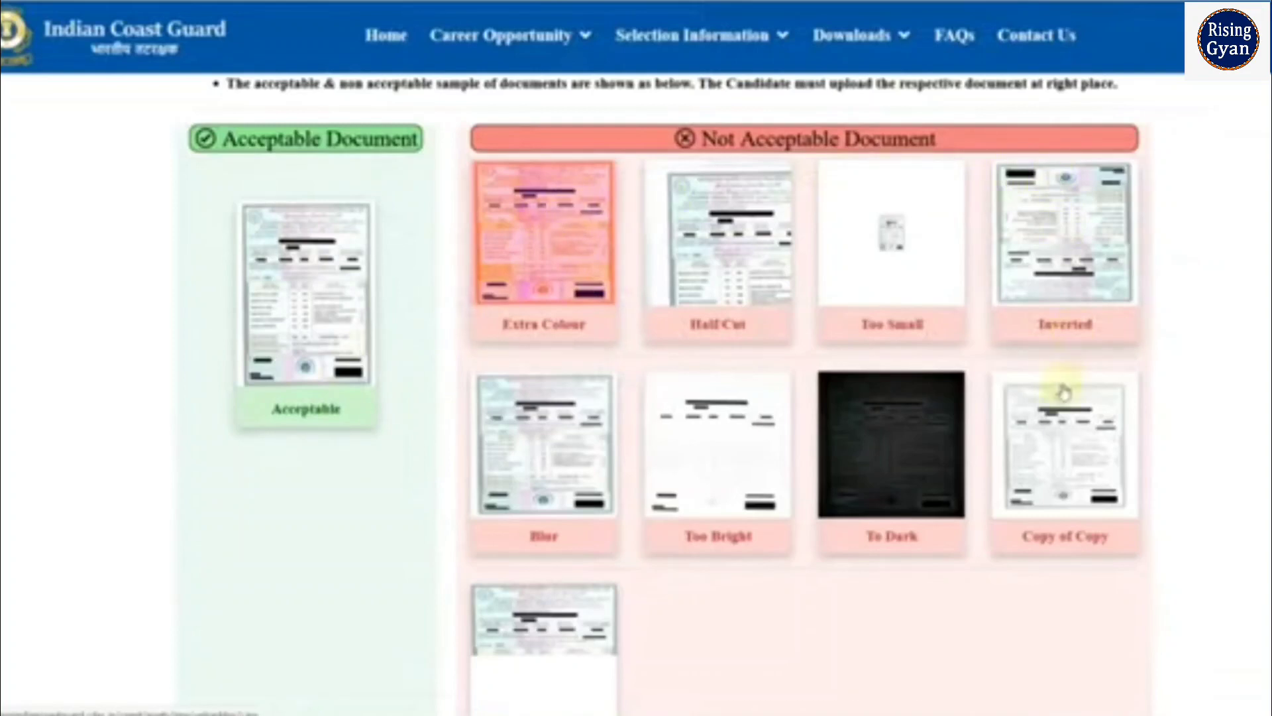
scroll(1050, 477, "down", 3)
scroll(1046, 498, "up", 3)
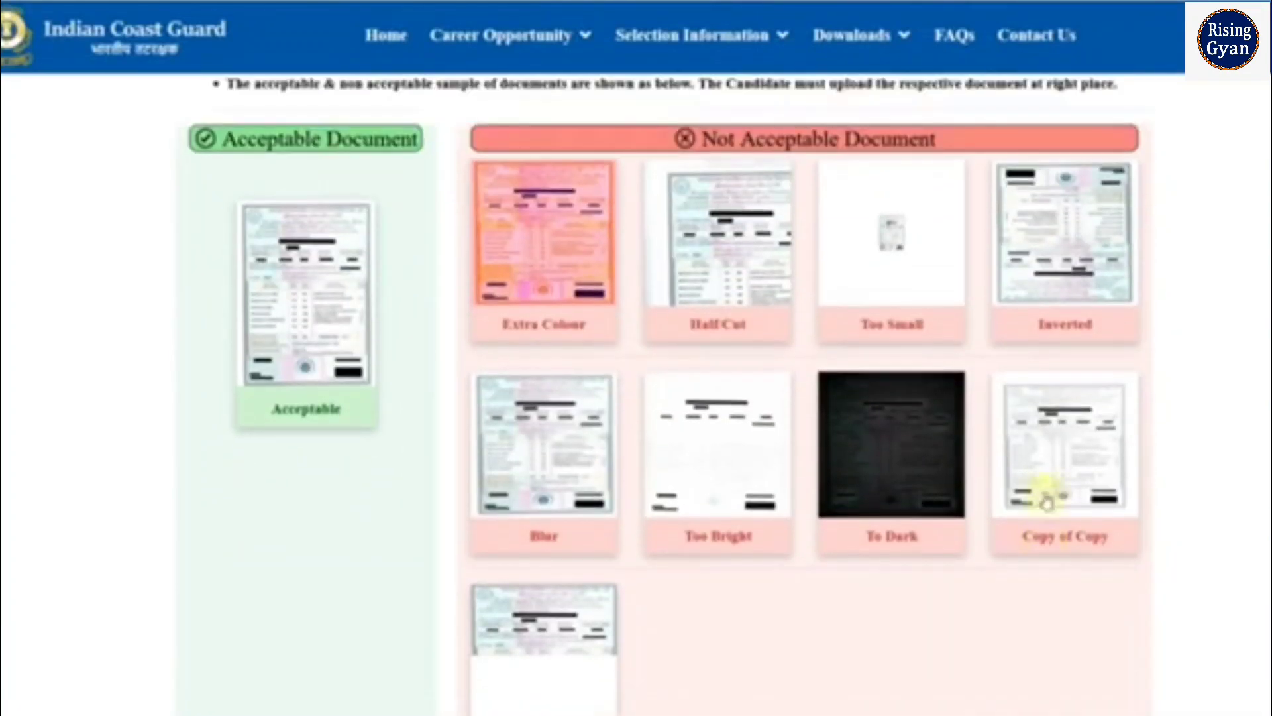
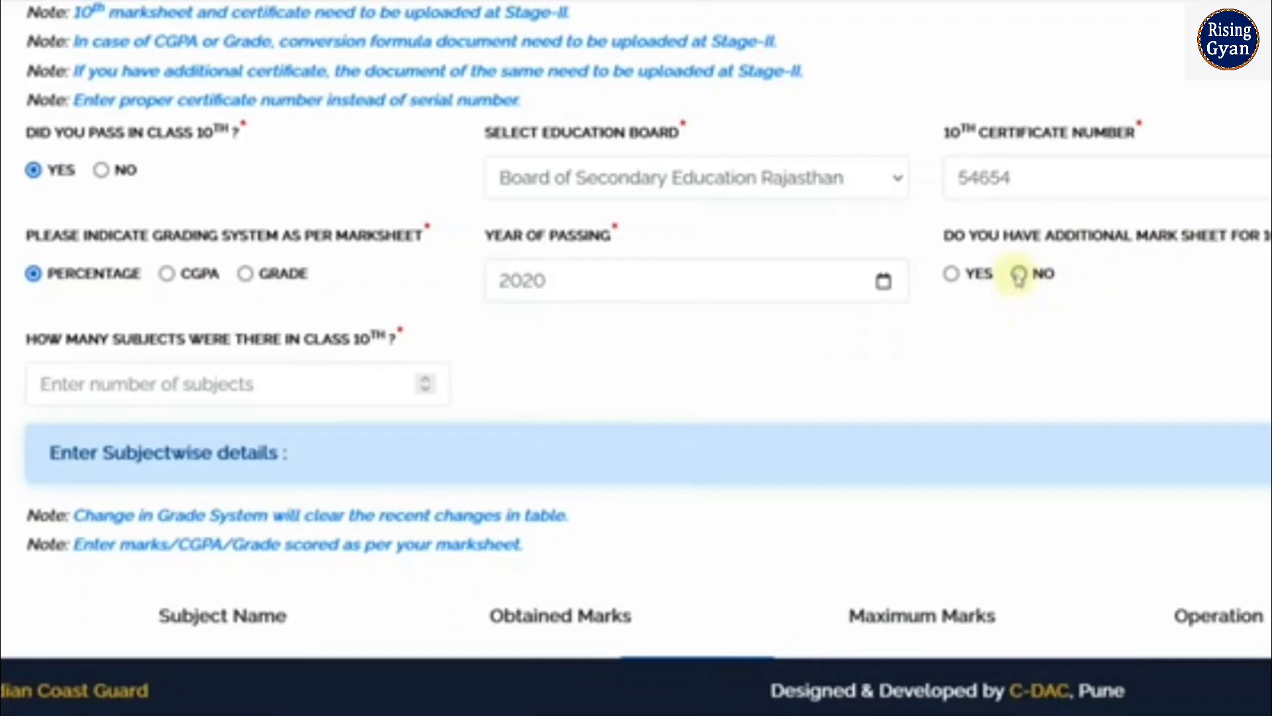
Answer No to an additional mark sheet and enter 6 as the number of Class 10 subjects
left_click(1018, 274)
scroll(609, 365, "down", 2)
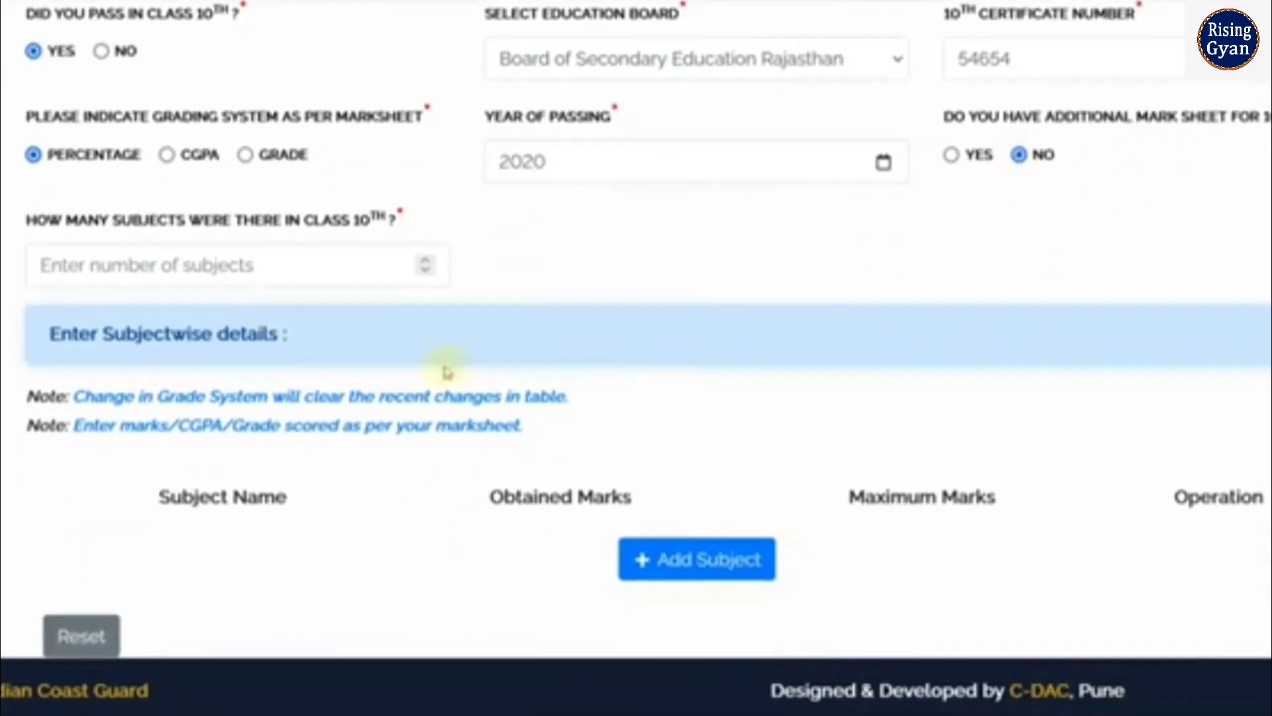
left_click(241, 264)
type("6")
scroll(605, 259, "down", 1)
scroll(614, 263, "down", 1)
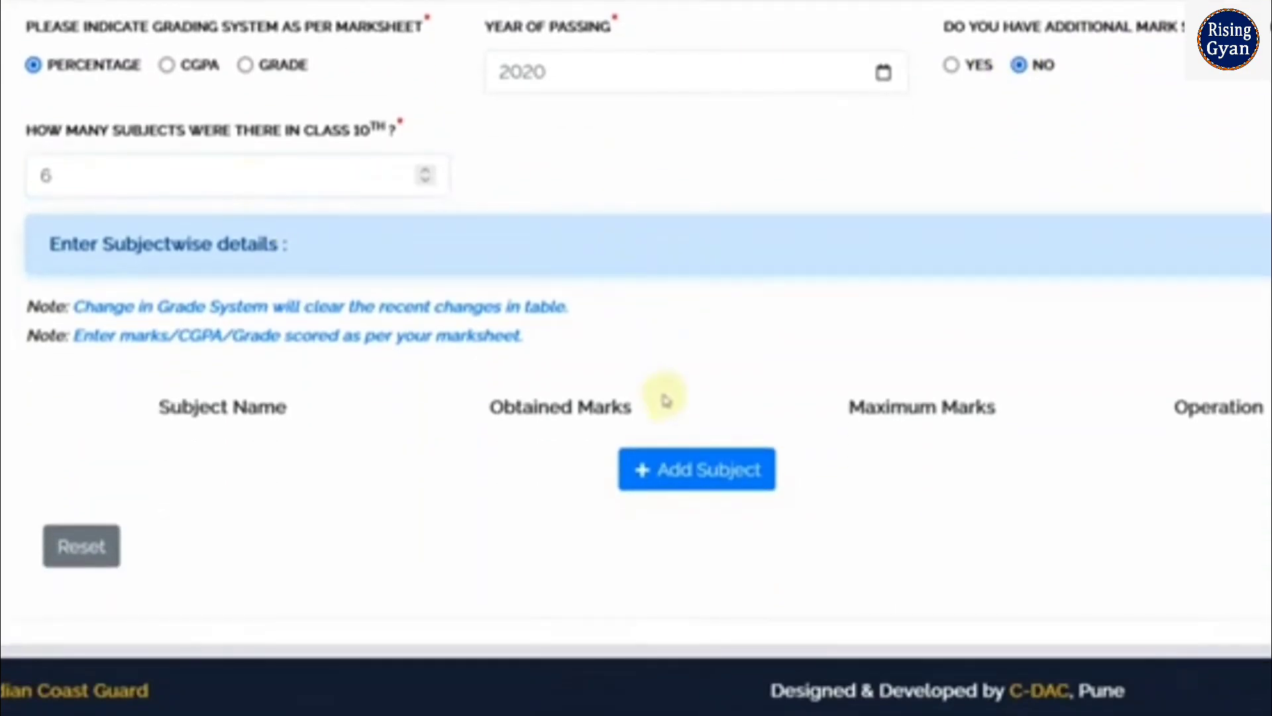
Add six rows to the Class 10 subject table
left_click(702, 481)
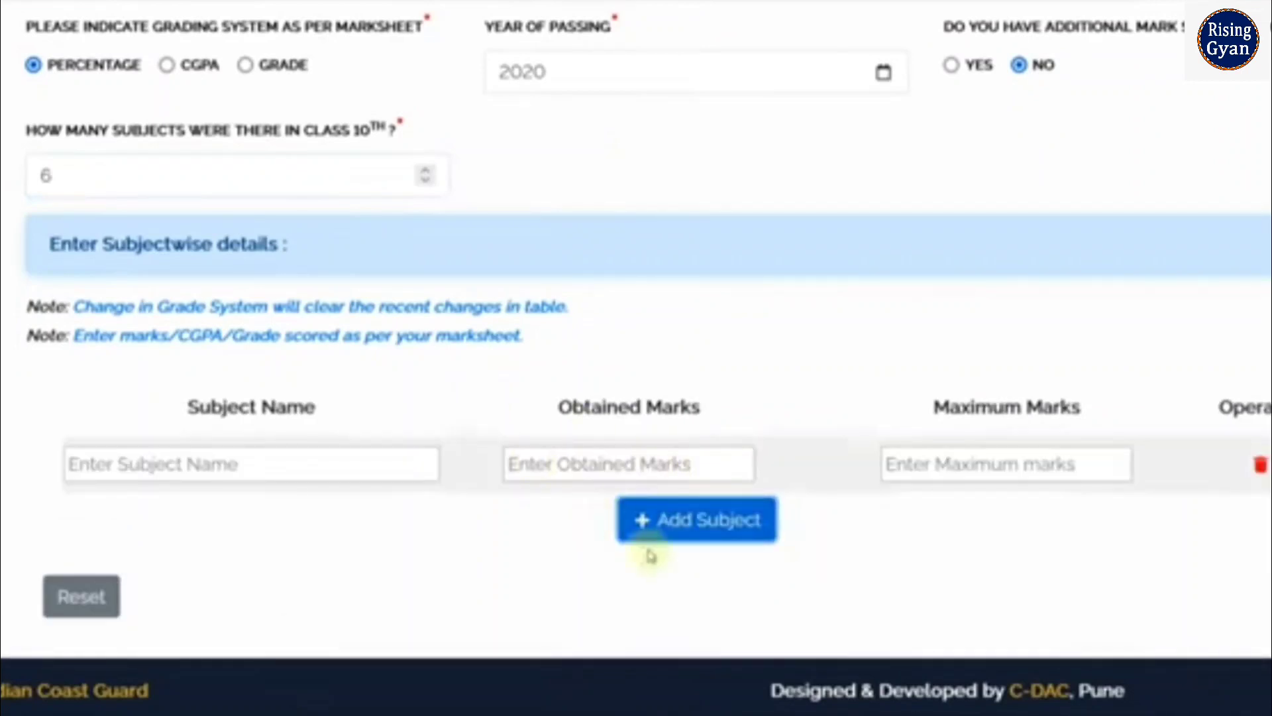
left_click(696, 520)
left_click(696, 520)
left_click(695, 520)
scroll(702, 504, "down", 3)
left_click(729, 516)
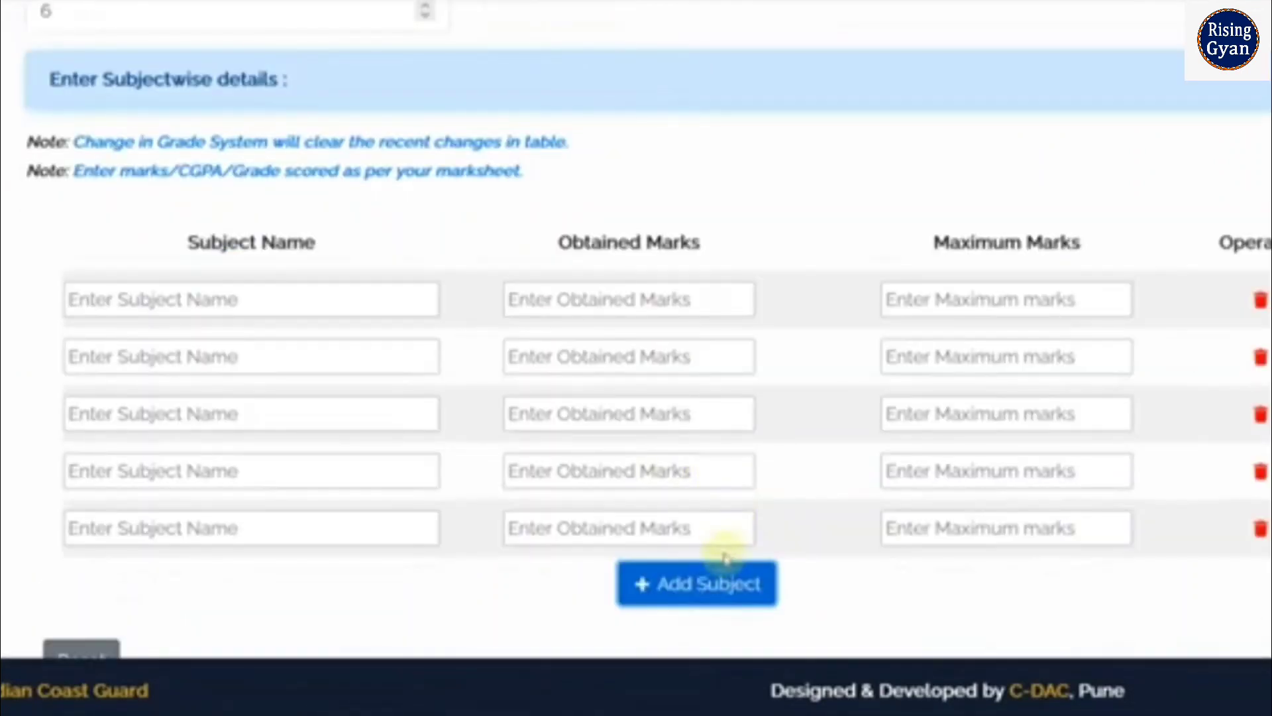
left_click(721, 593)
Fill in Hindi, Sanskrit and English as the first three subjects
left_click(186, 312)
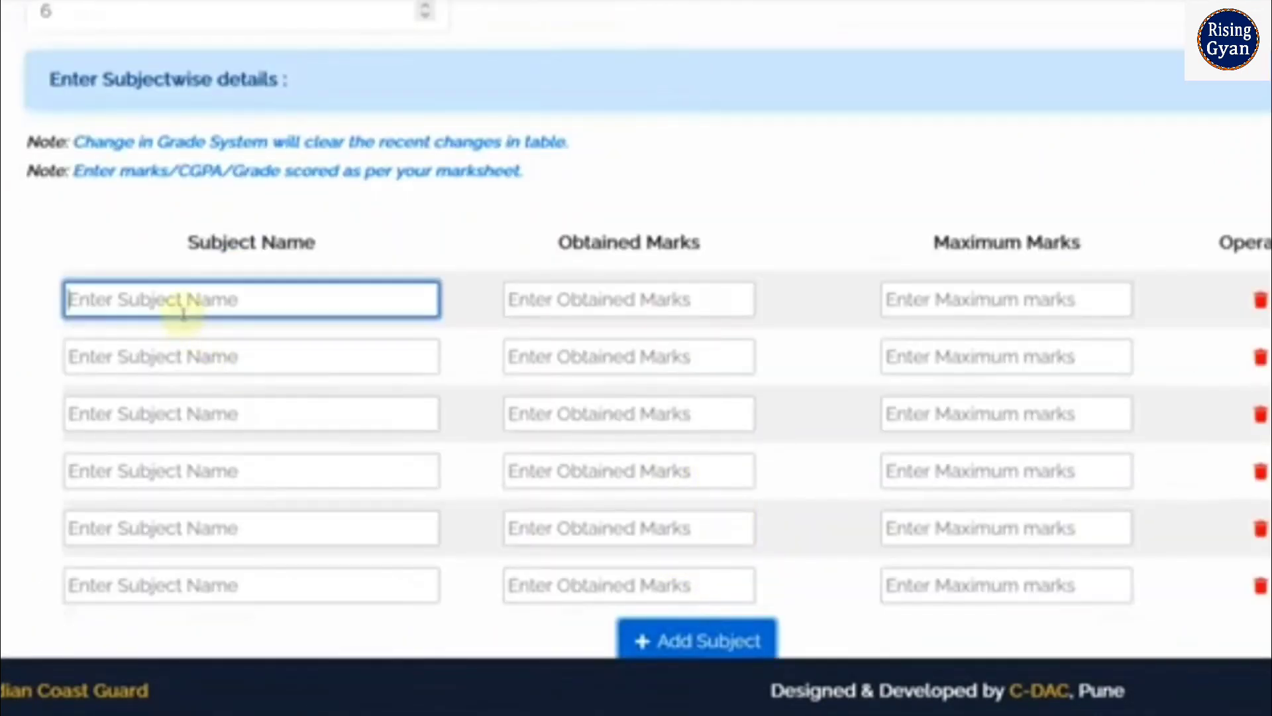
type("H")
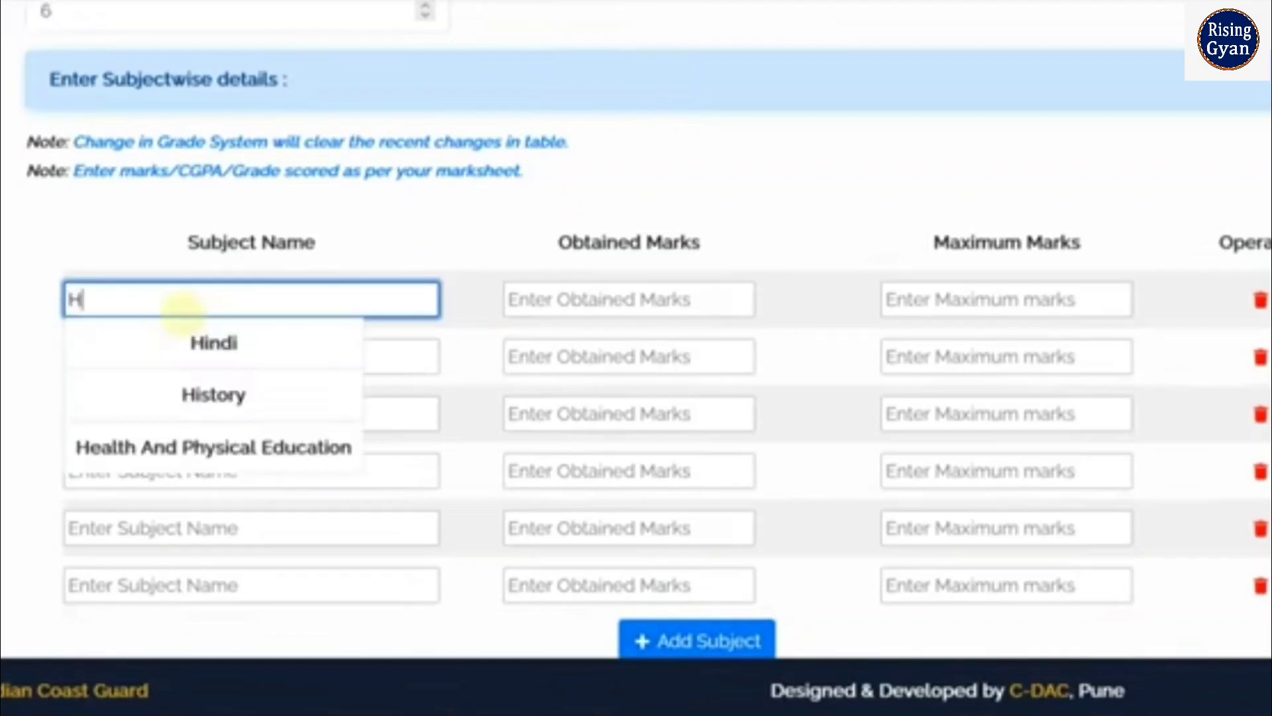
left_click(247, 361)
left_click(586, 284)
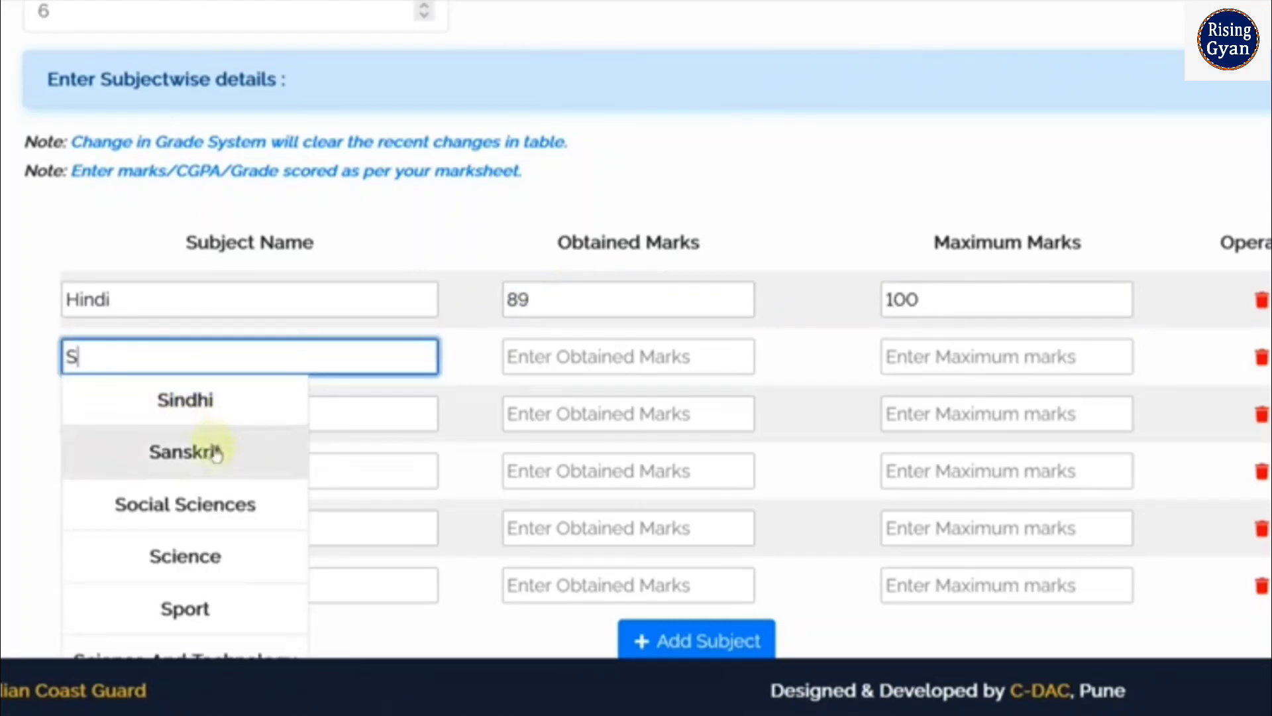
left_click(192, 445)
left_click(141, 419)
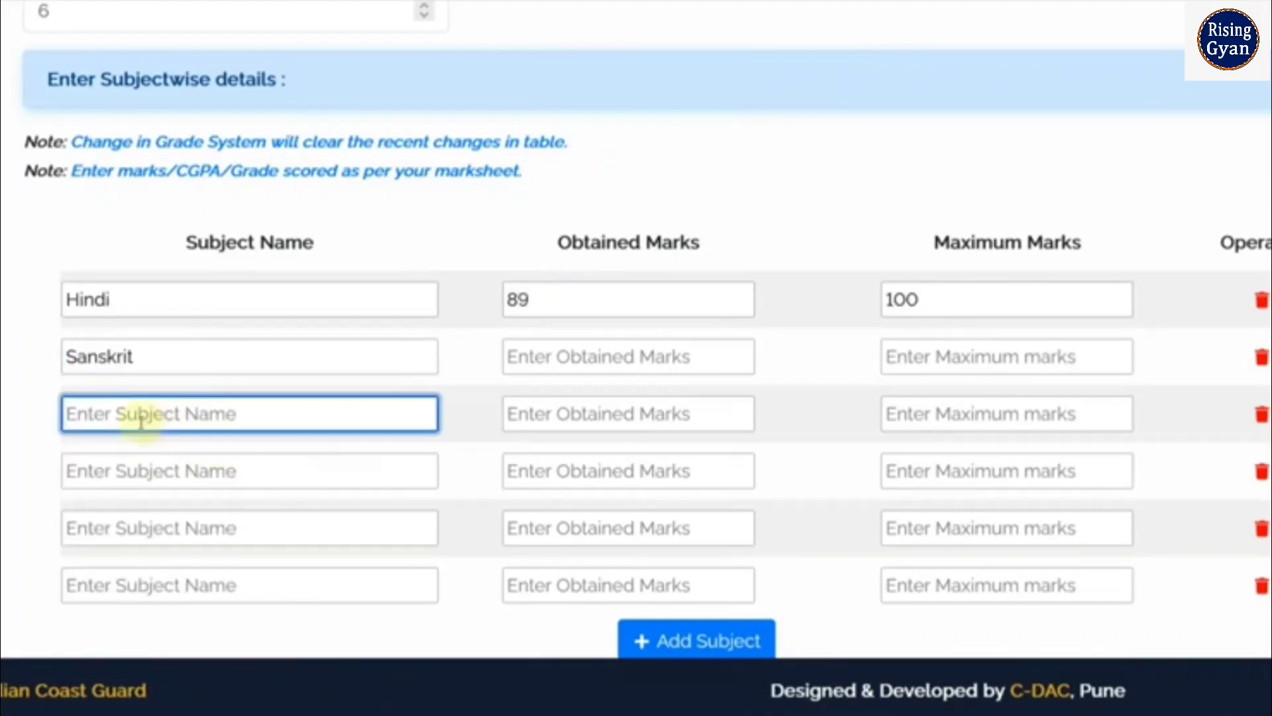
type("E")
left_click(136, 454)
Fill in Mathematics, Science and Social Sciences as the remaining three subjects
left_click(137, 459)
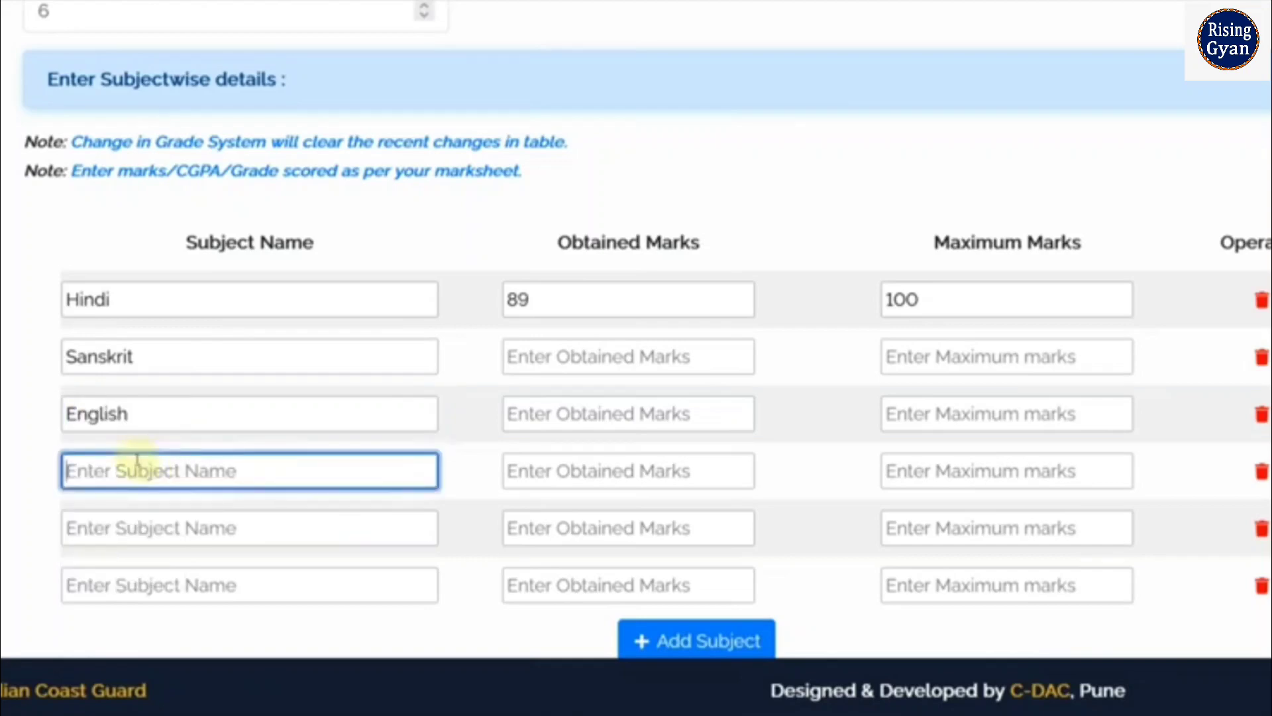
type("M")
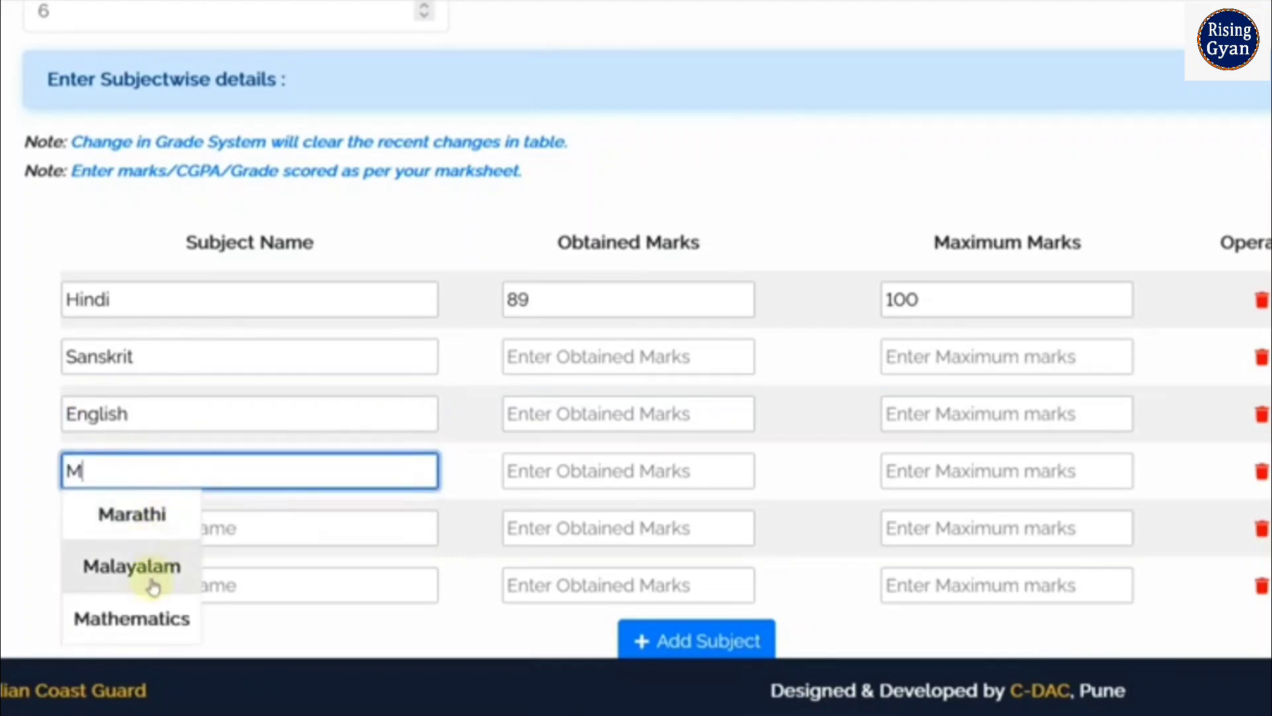
left_click(152, 630)
left_click(97, 530)
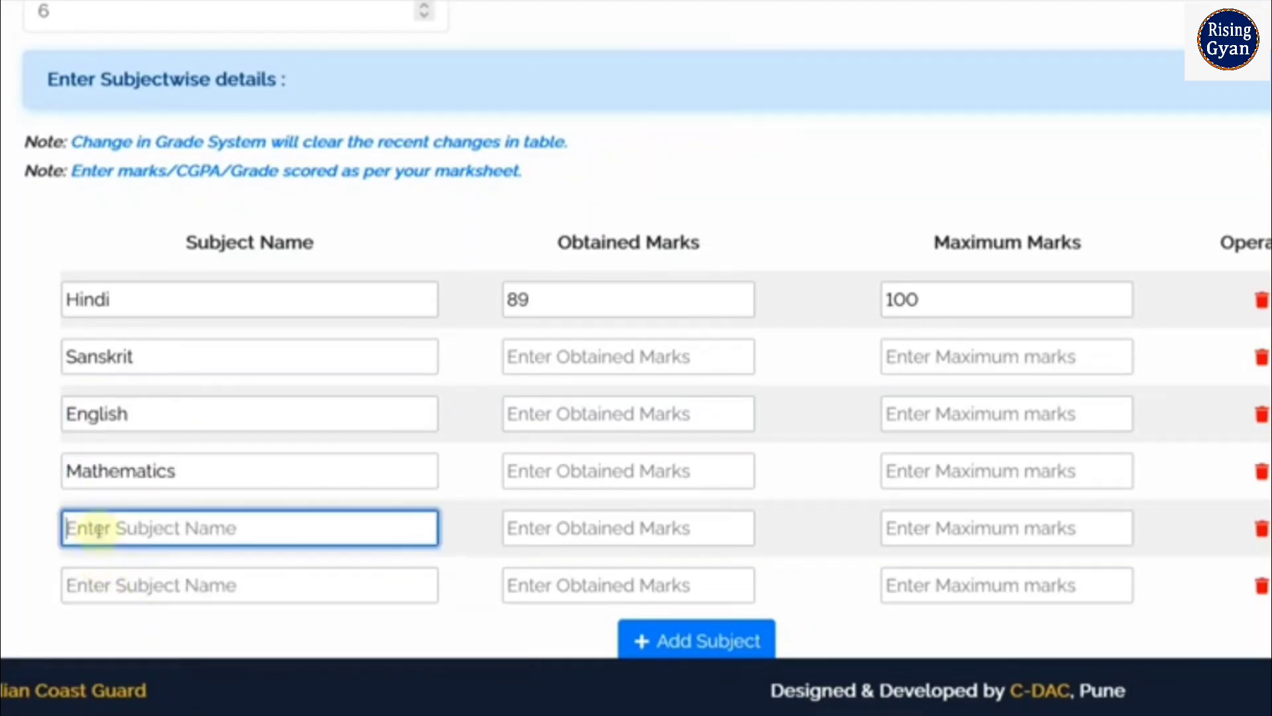
type("SC")
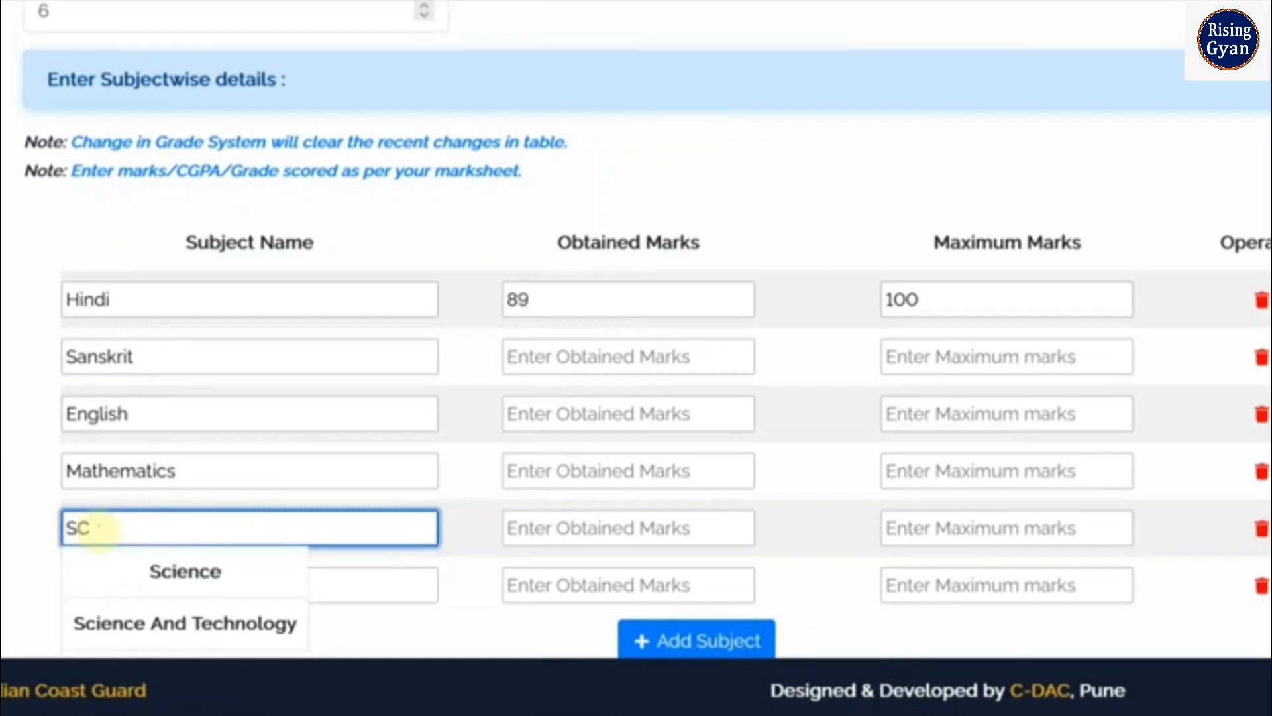
left_click(198, 571)
scroll(281, 517, "down", 2)
left_click(167, 471)
type("S")
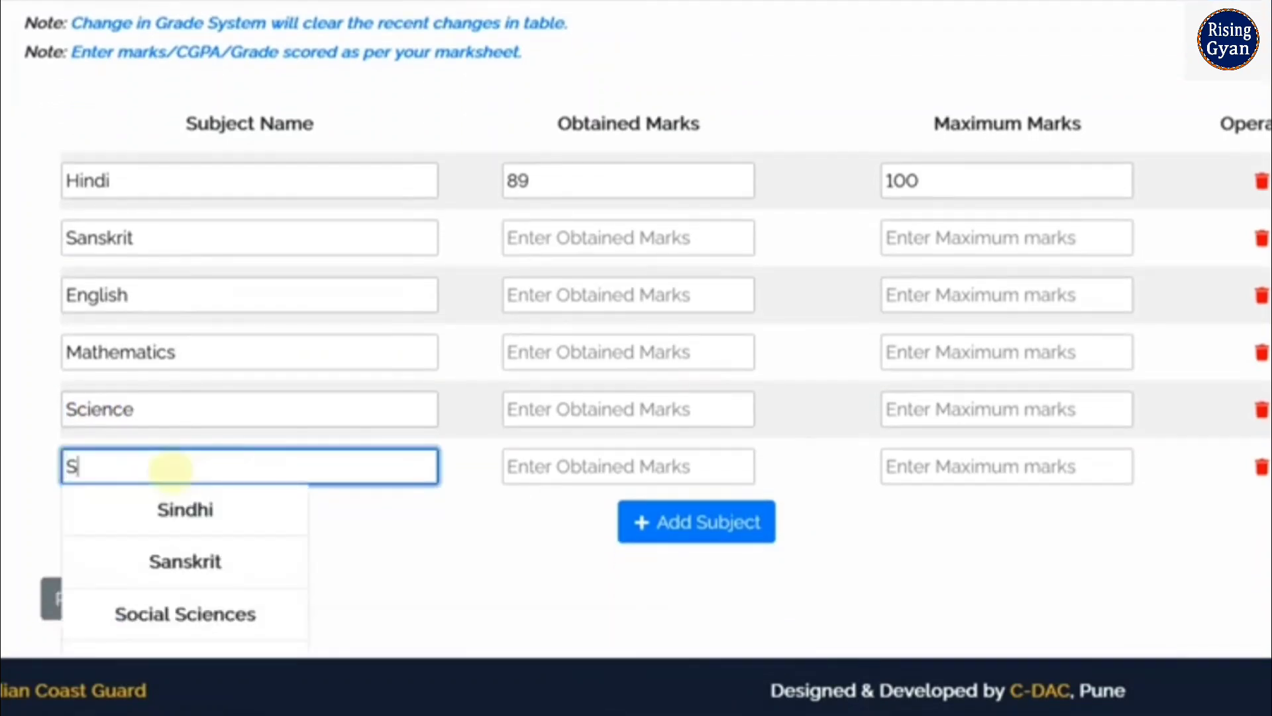
left_click(227, 611)
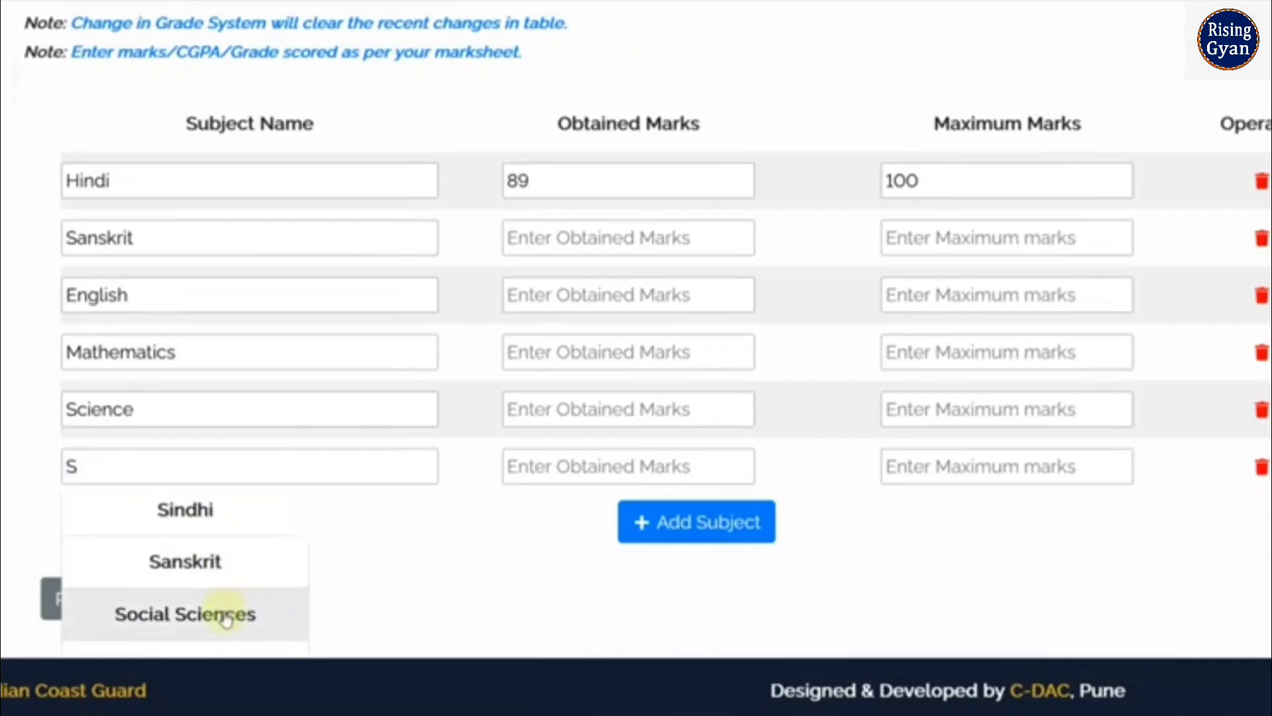
Enter obtained marks of 88 for Sanskrit and 91 for English
left_click(595, 256)
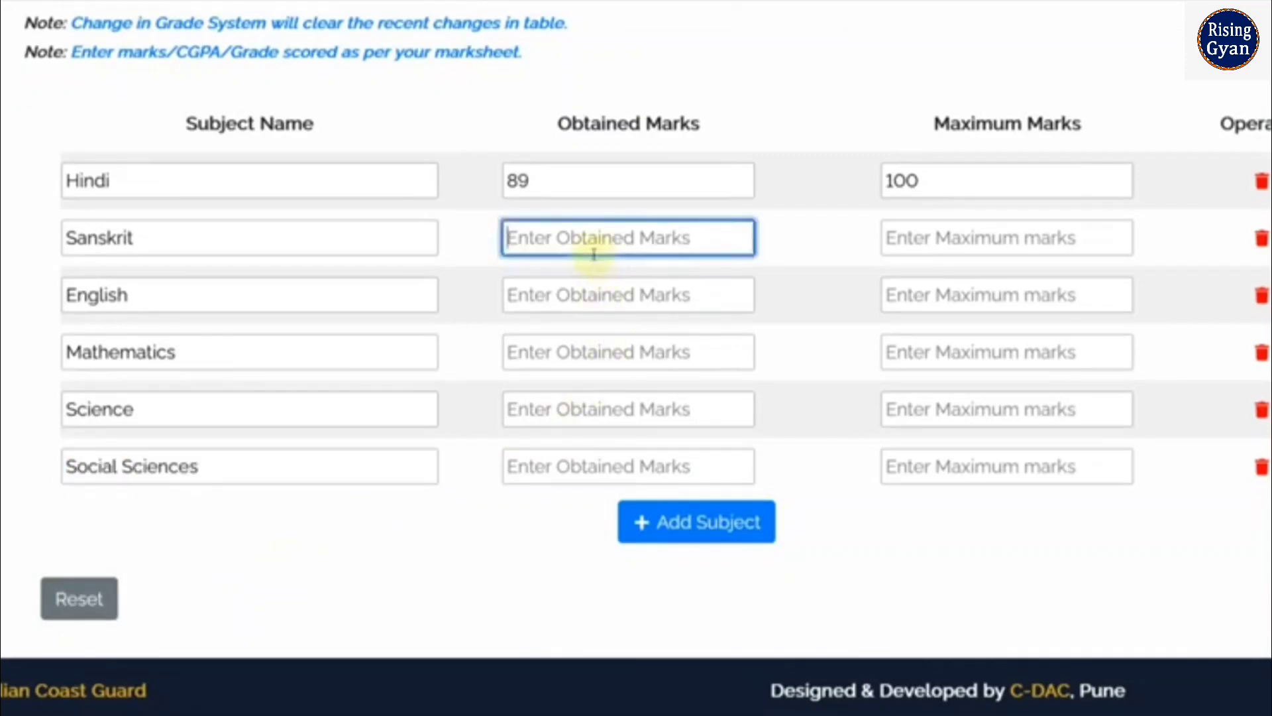
type("88")
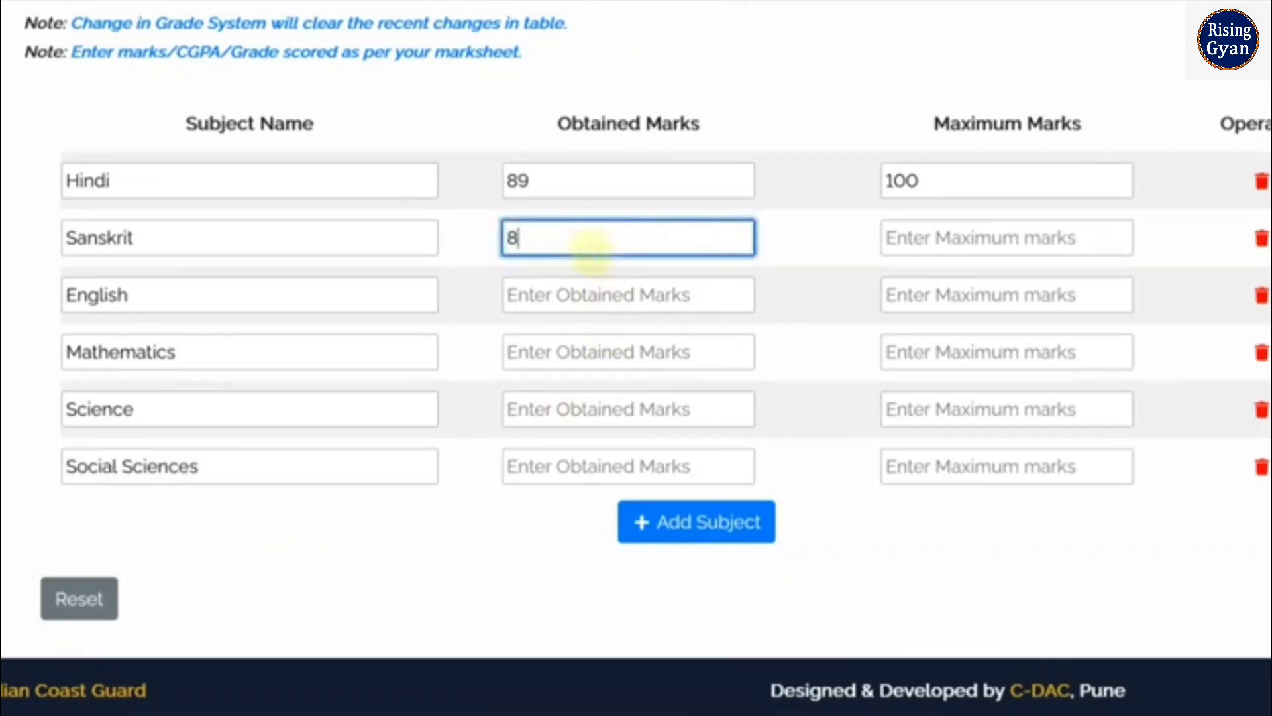
left_click(605, 294)
type("9")
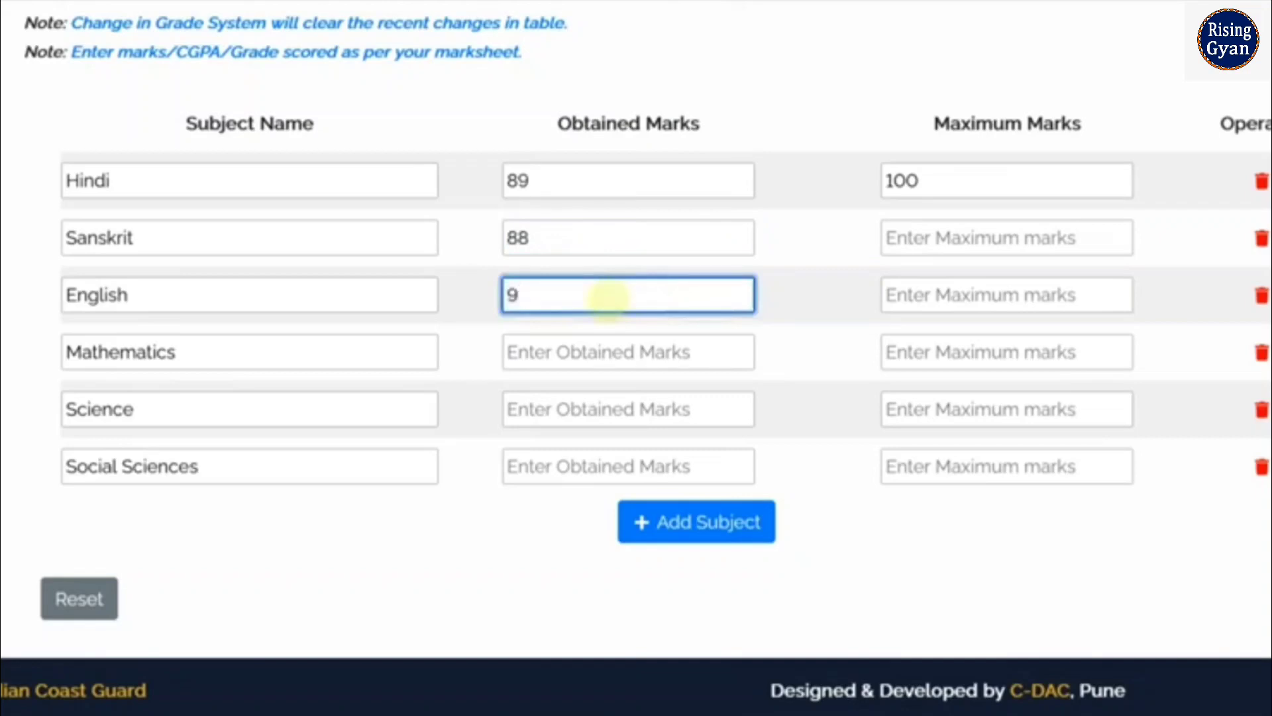
type("1")
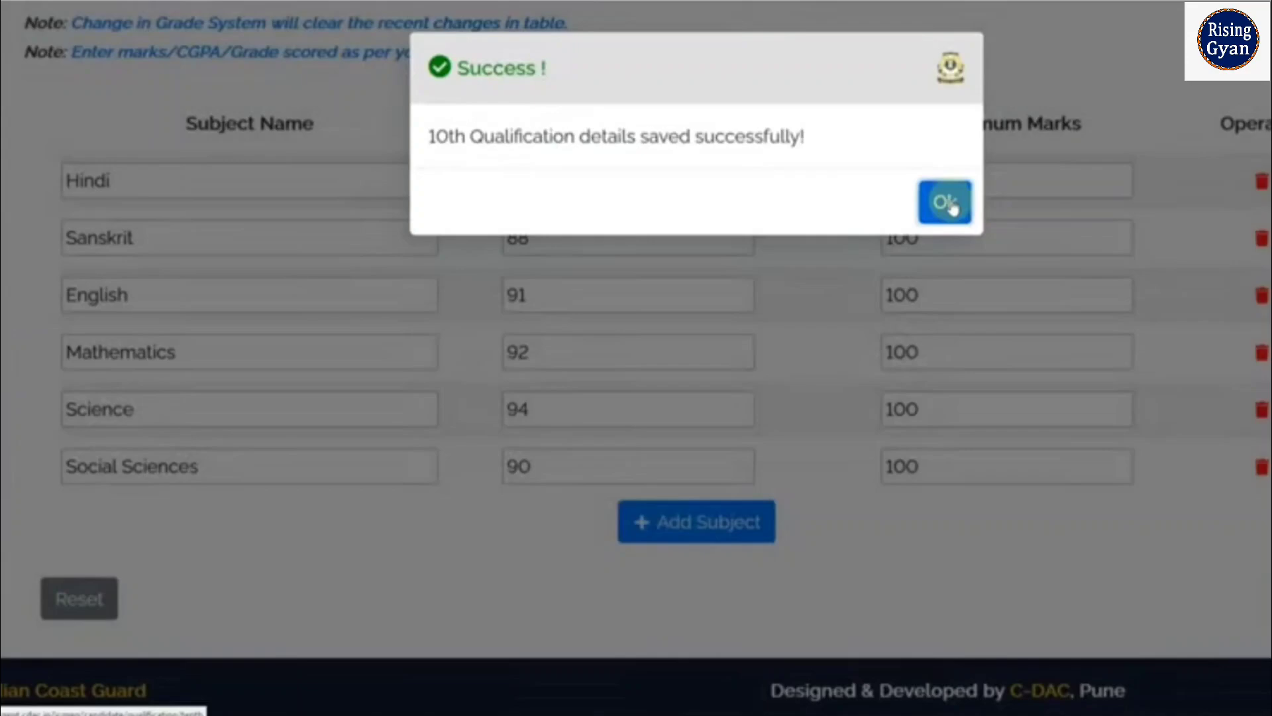
Open the 12th qualification details and choose Board of Secondary Education Rajasthan as the board
left_click(948, 204)
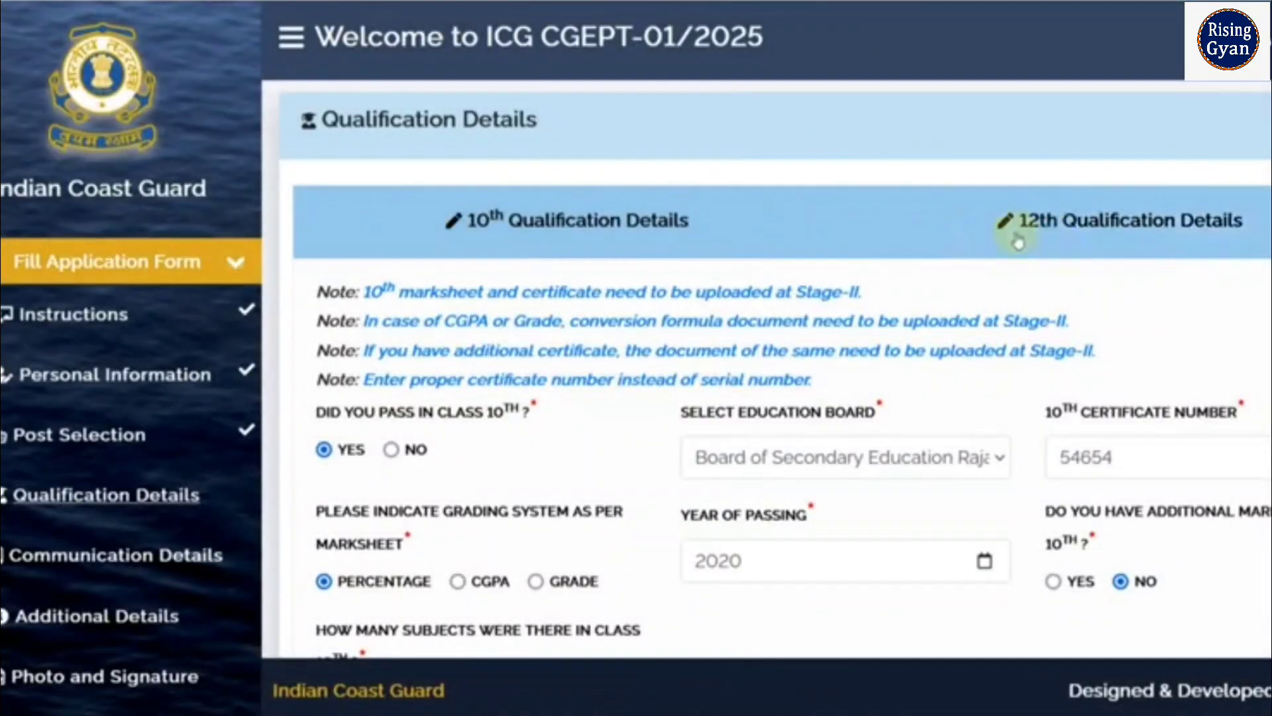
left_click(1100, 222)
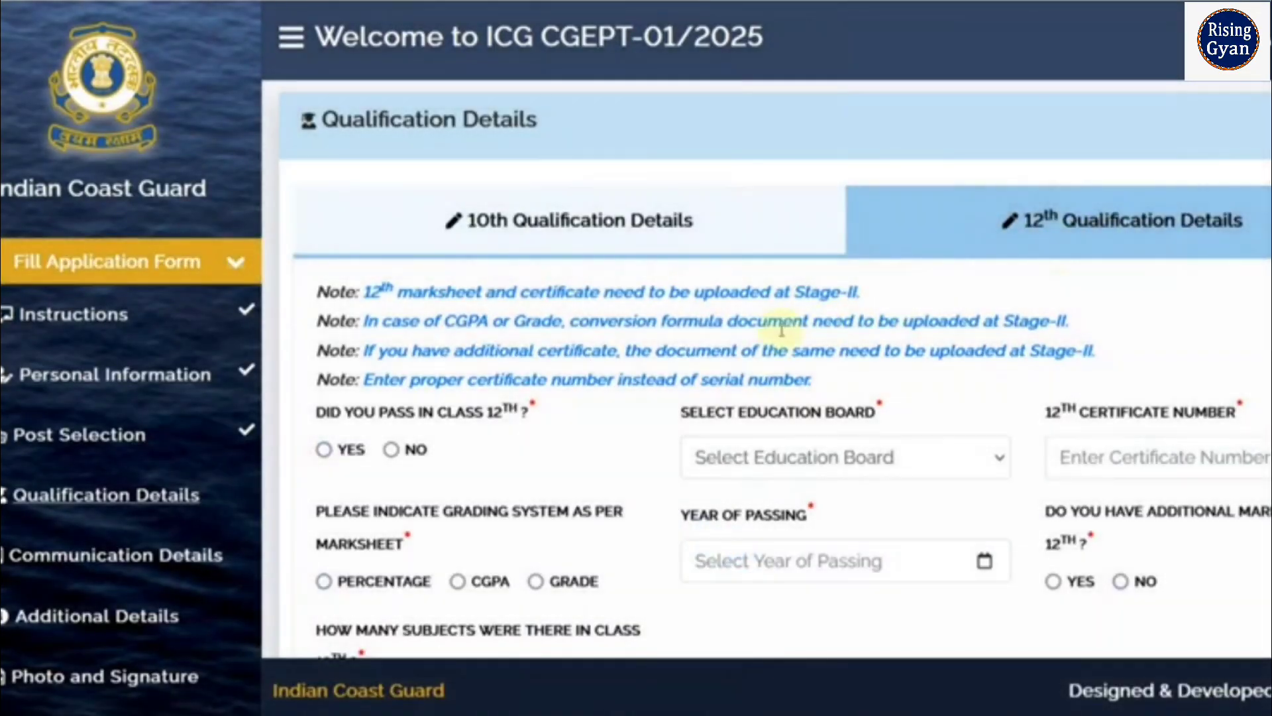
scroll(781, 261, "down", 3)
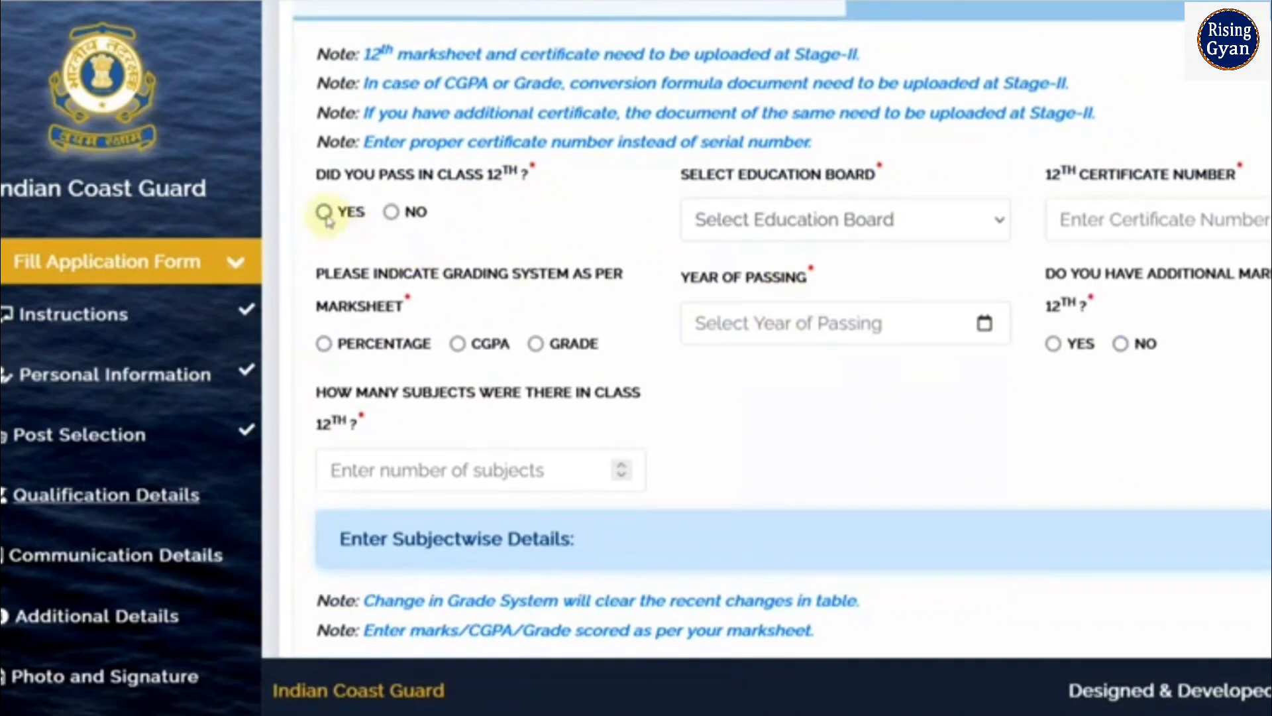
left_click(763, 219)
scroll(754, 391, "down", 3)
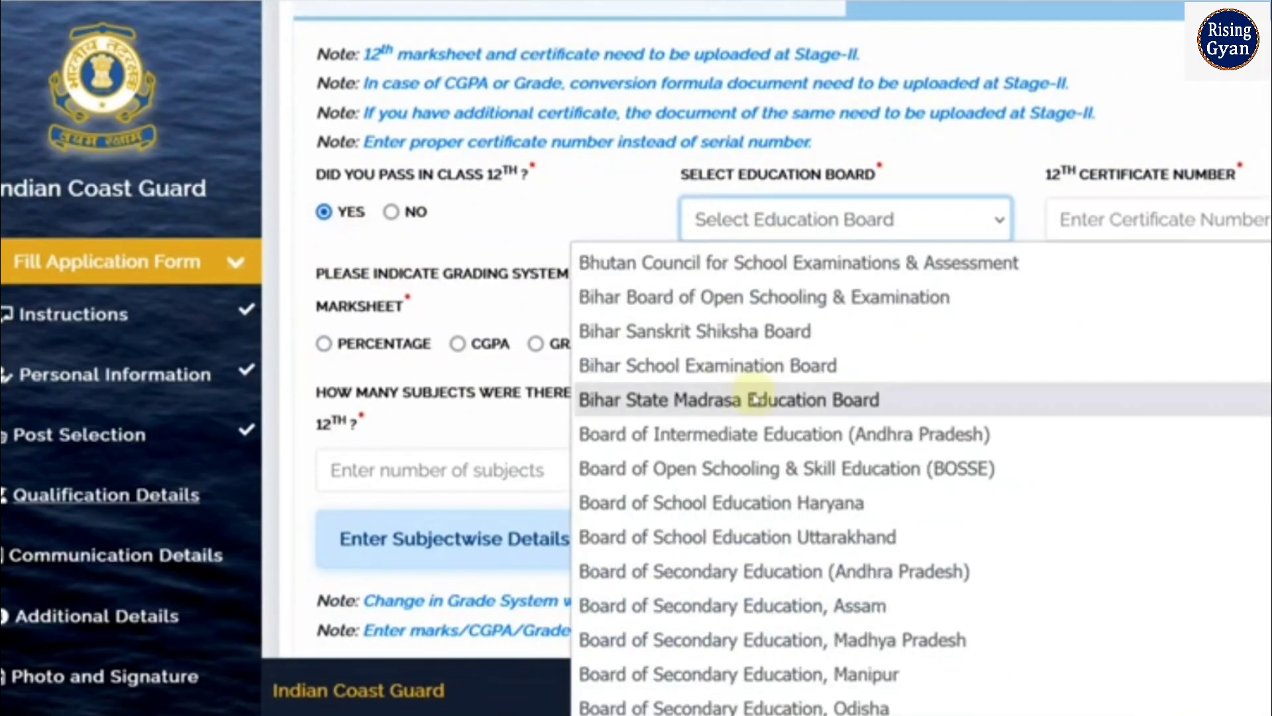
scroll(754, 399, "down", 3)
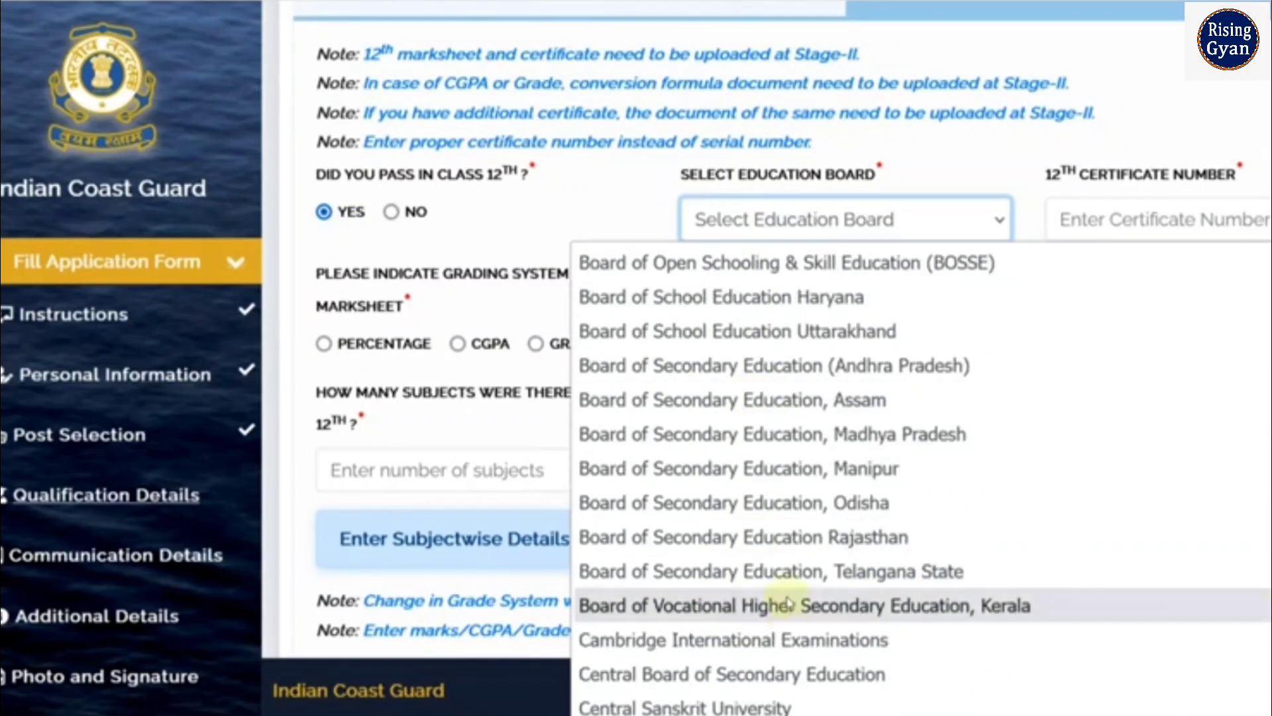
left_click(802, 538)
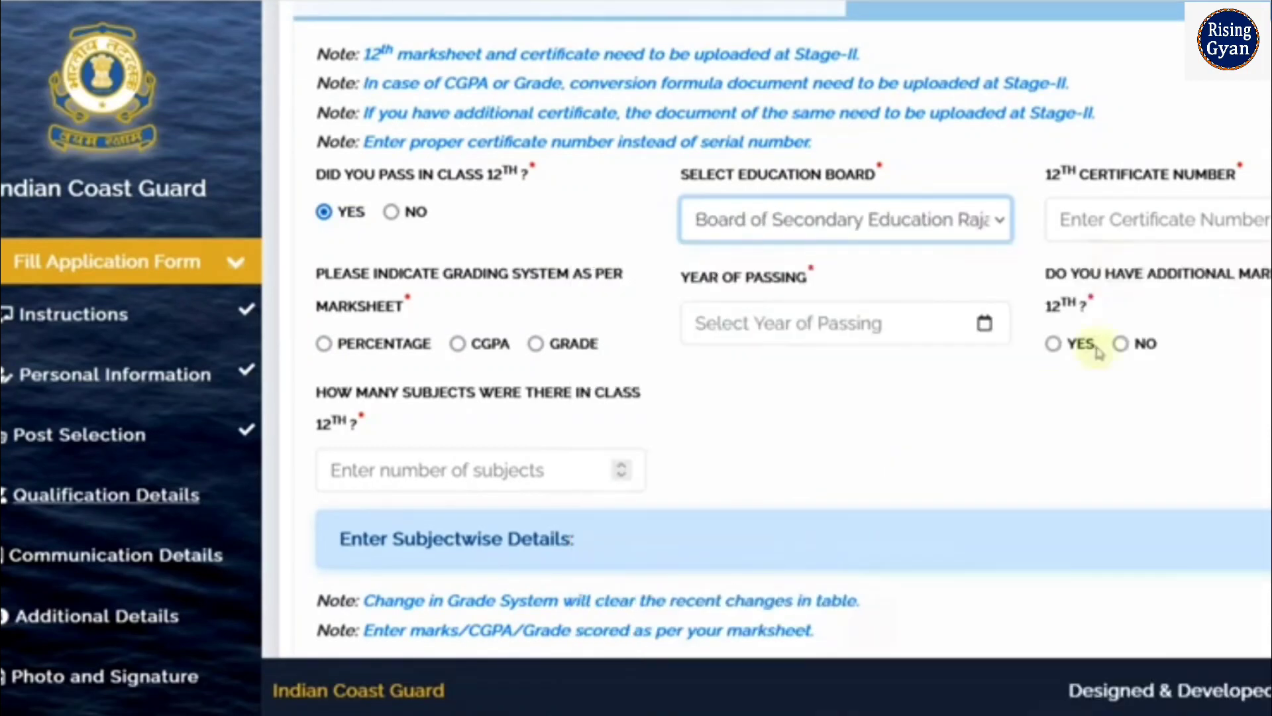
Enter the certificate number, percentage grading, passing year 2023, no additional marksheet and 5 subjects
left_click(1115, 224)
type("98798")
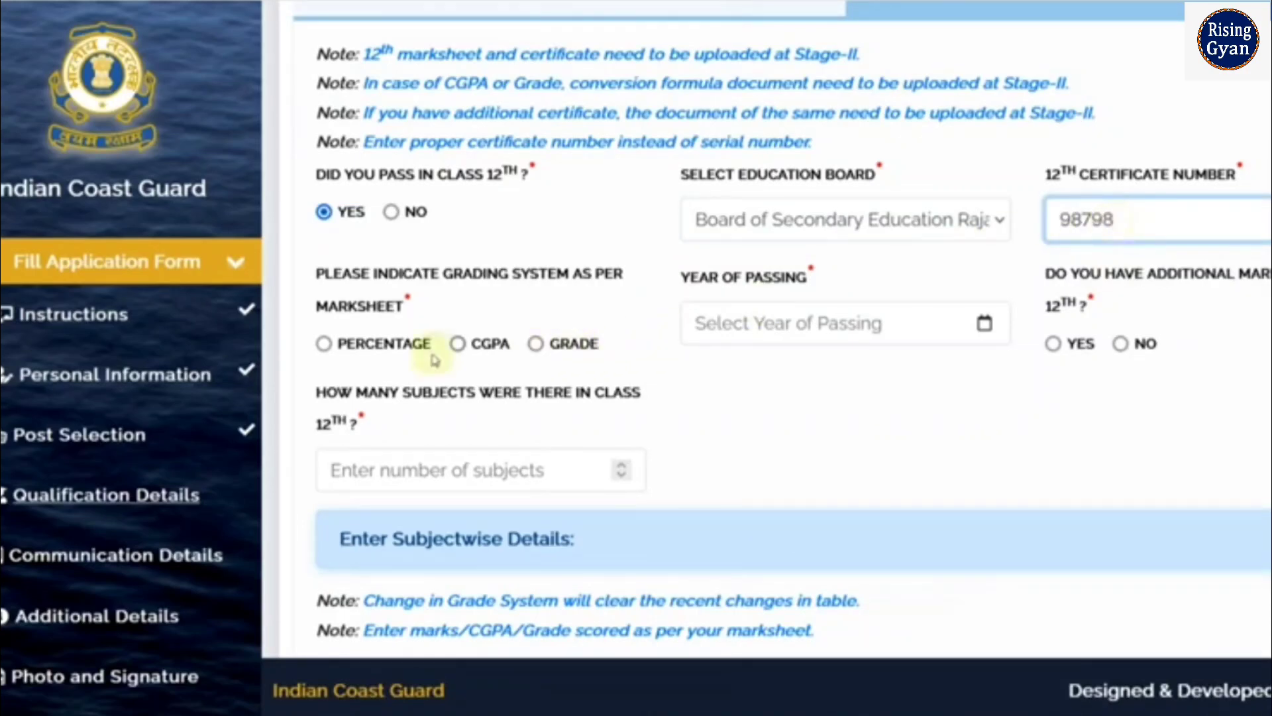
left_click(325, 344)
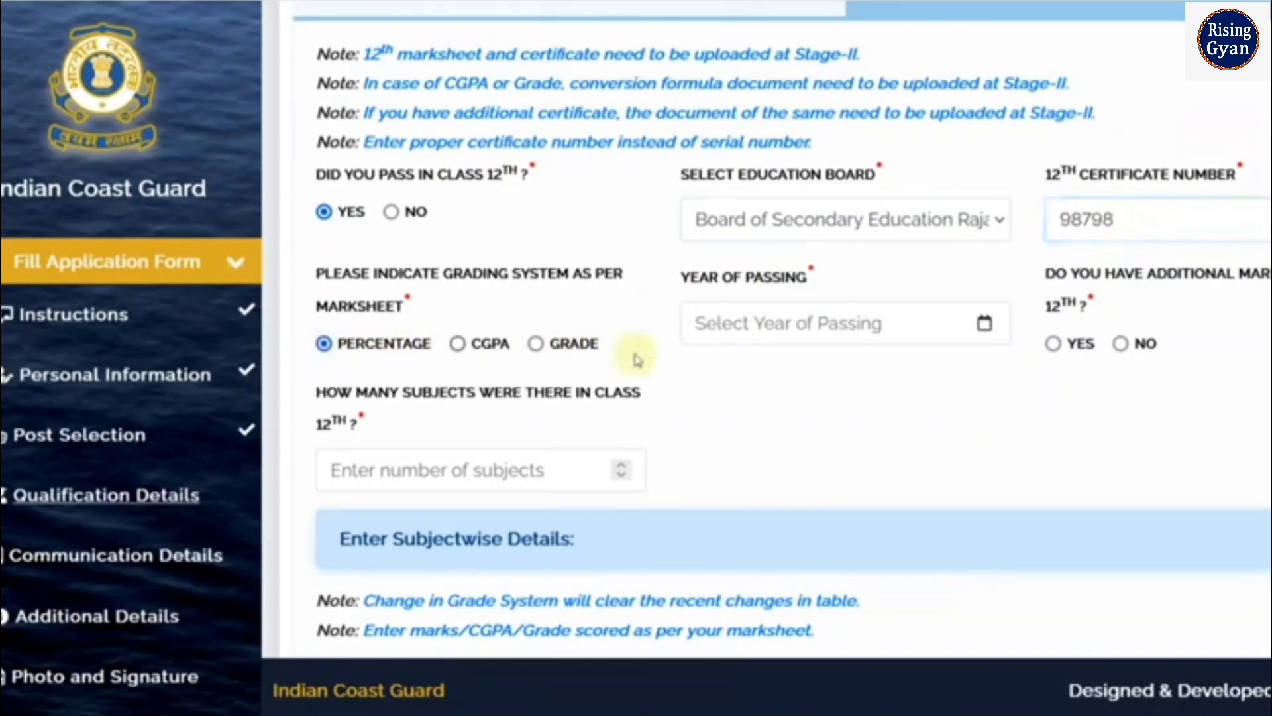
left_click(986, 326)
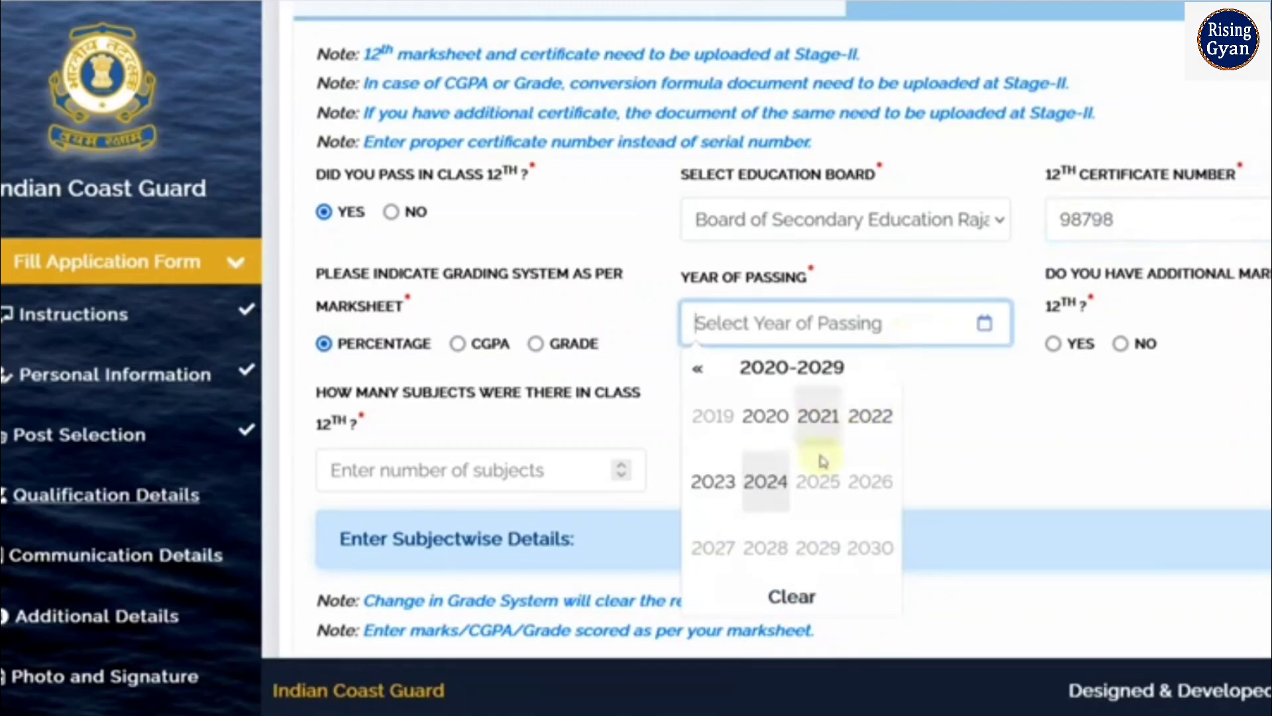
left_click(720, 494)
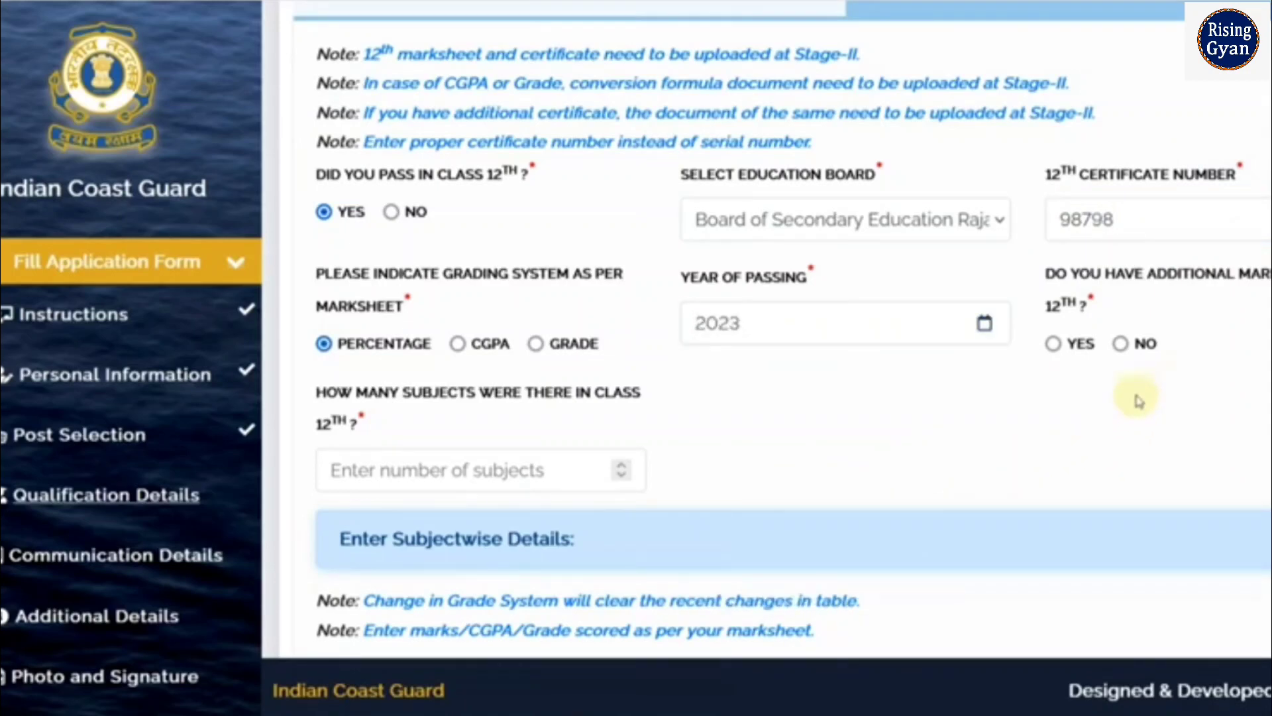
left_click(1125, 345)
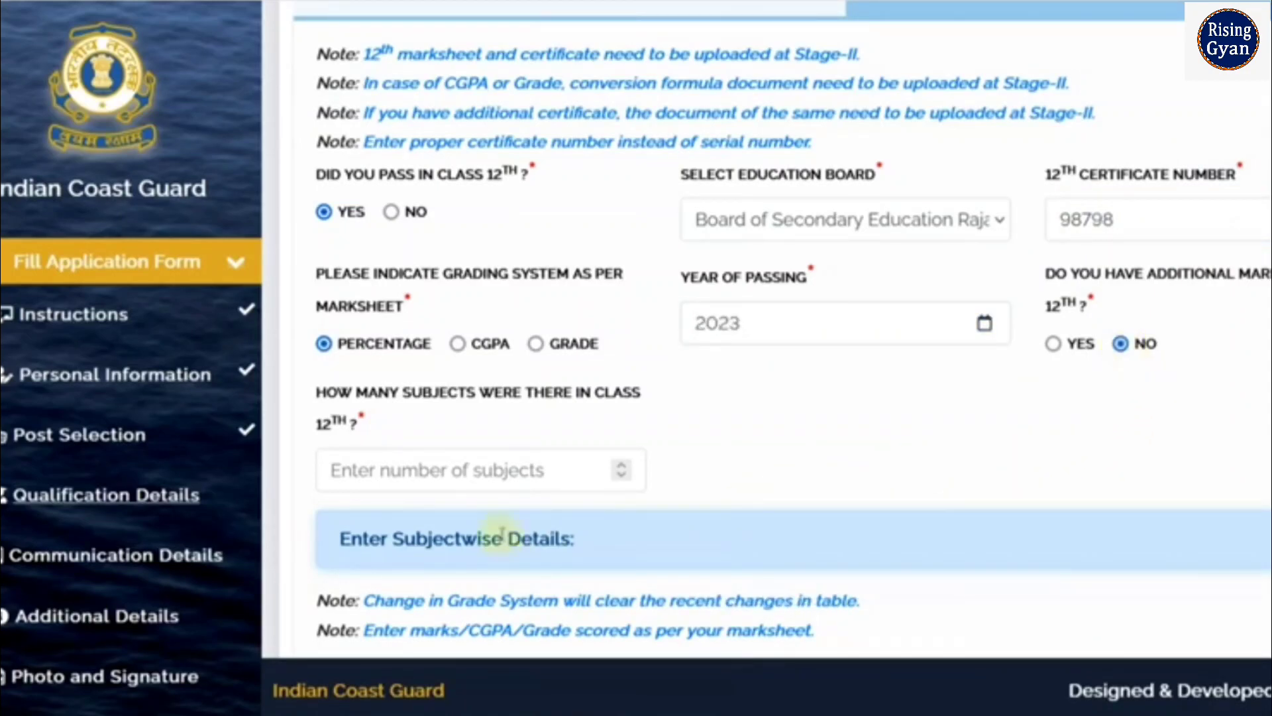
left_click(506, 482)
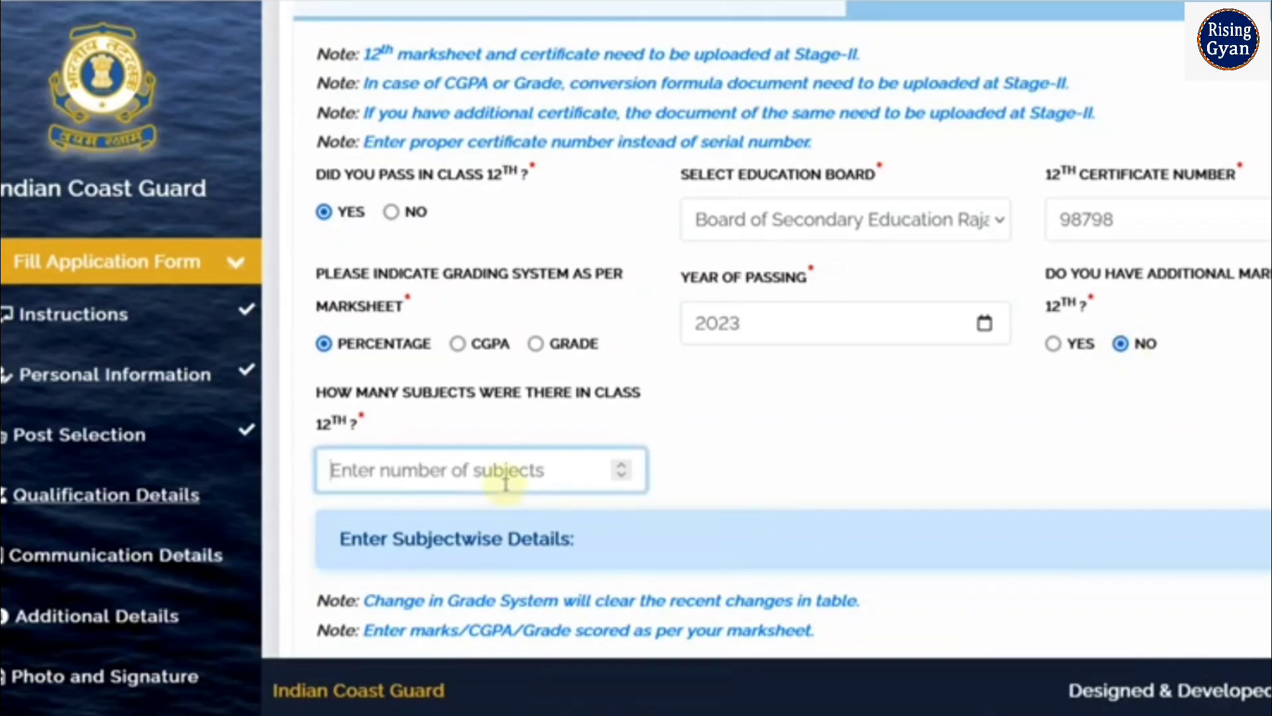
type("5")
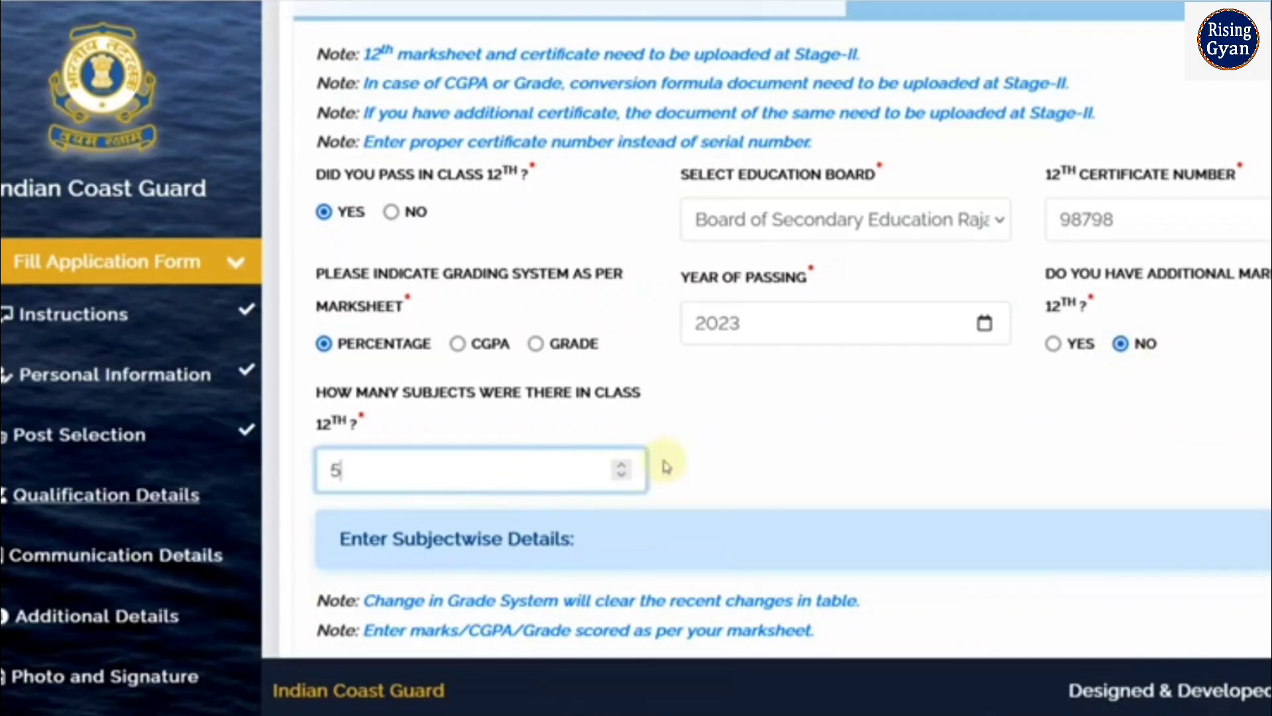
scroll(661, 463, "down", 5)
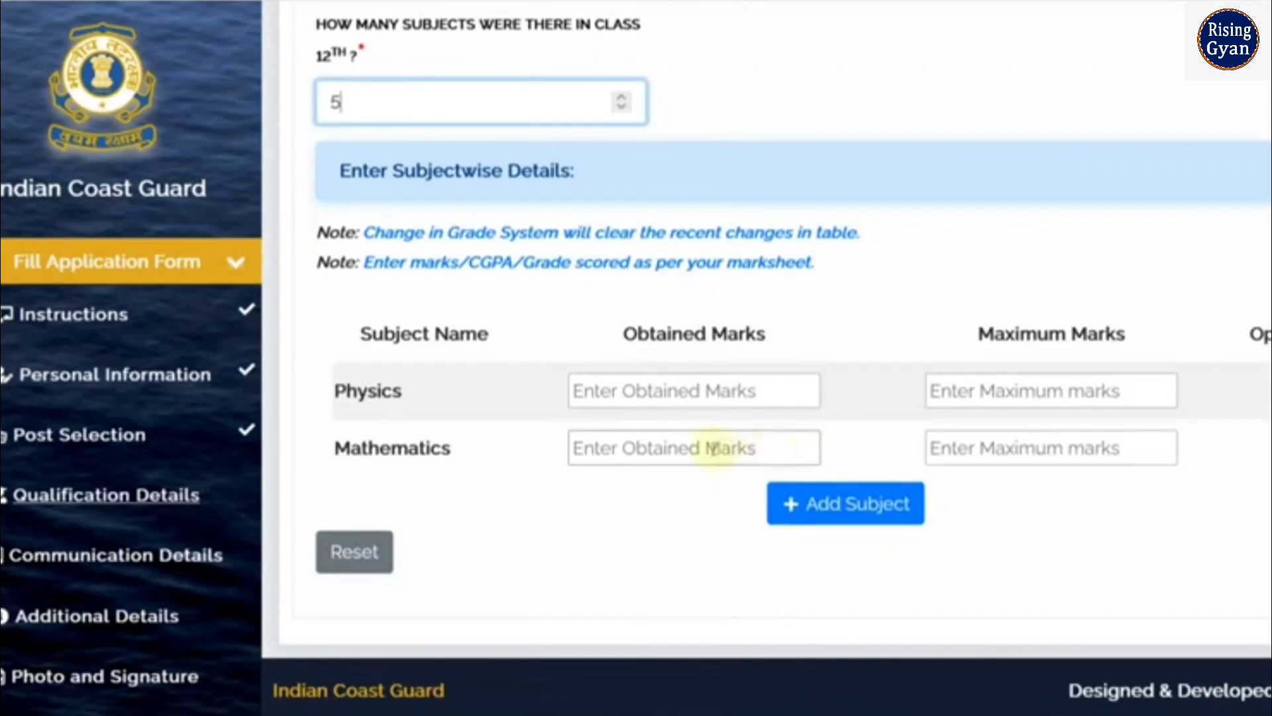
Enter Physics 82 and Mathematics 88 as obtained marks, both out of 100
left_click(616, 394)
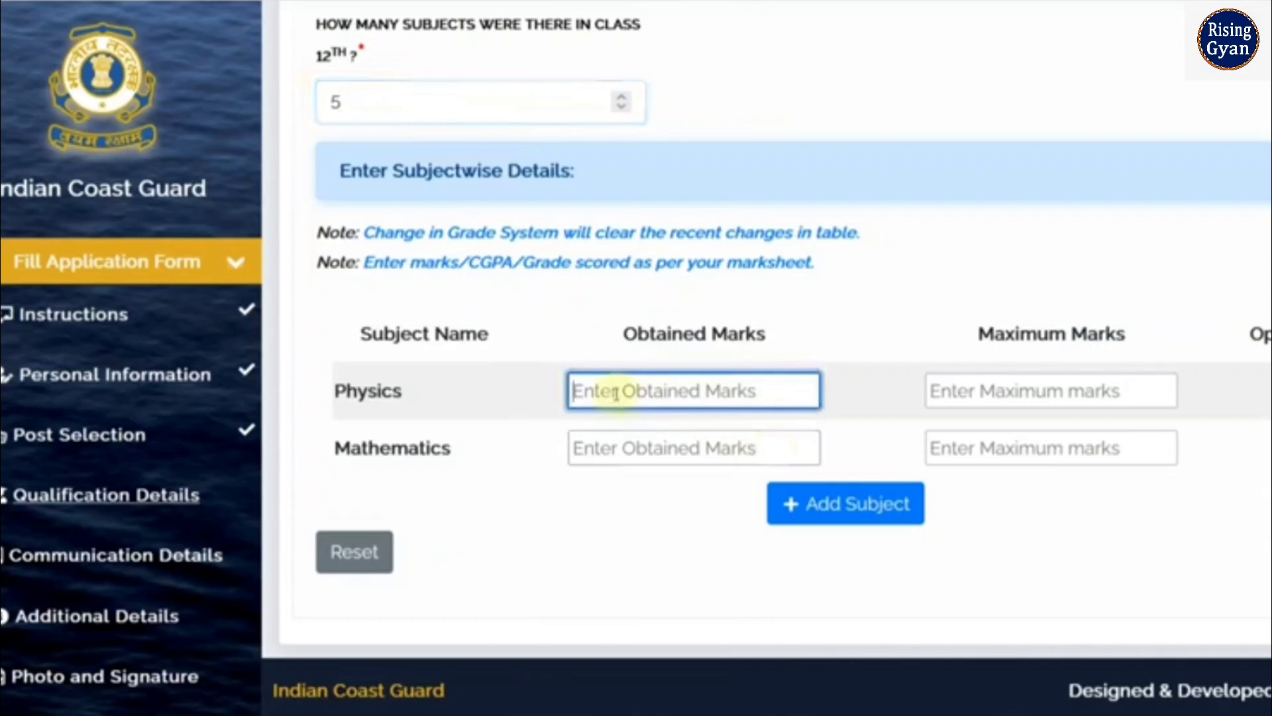
type("82")
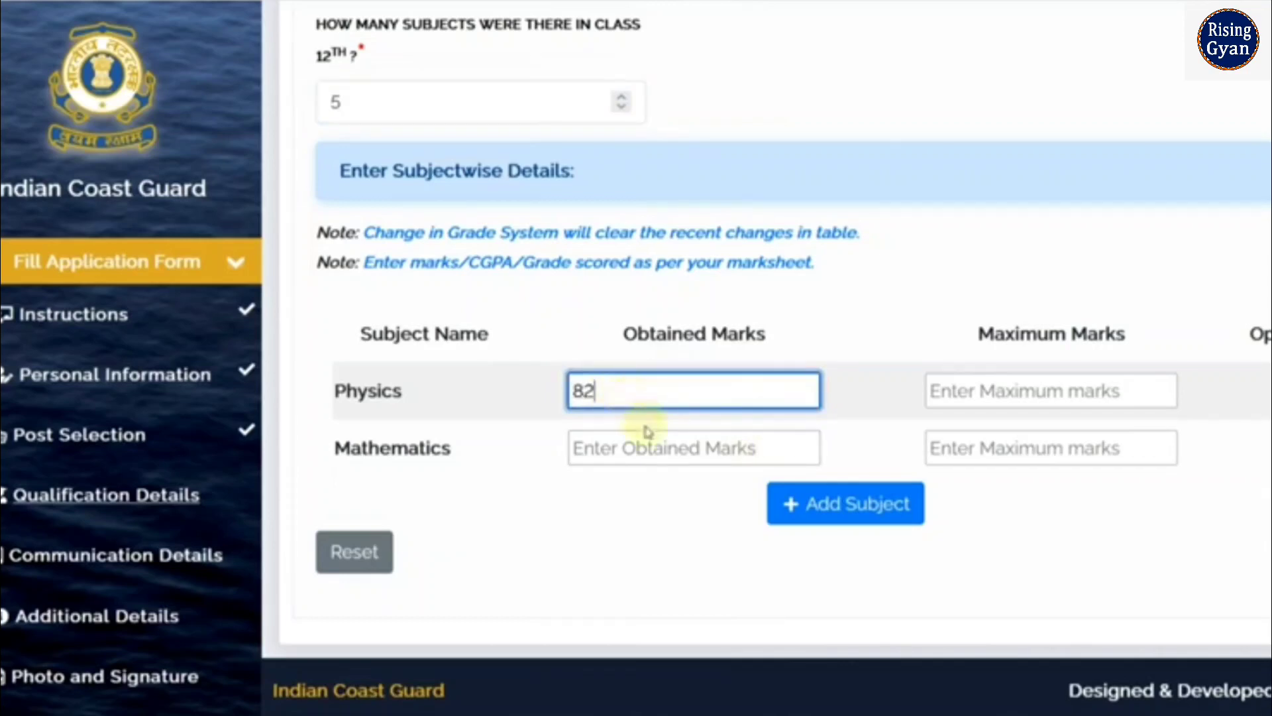
left_click(654, 447)
type("88")
left_click(971, 398)
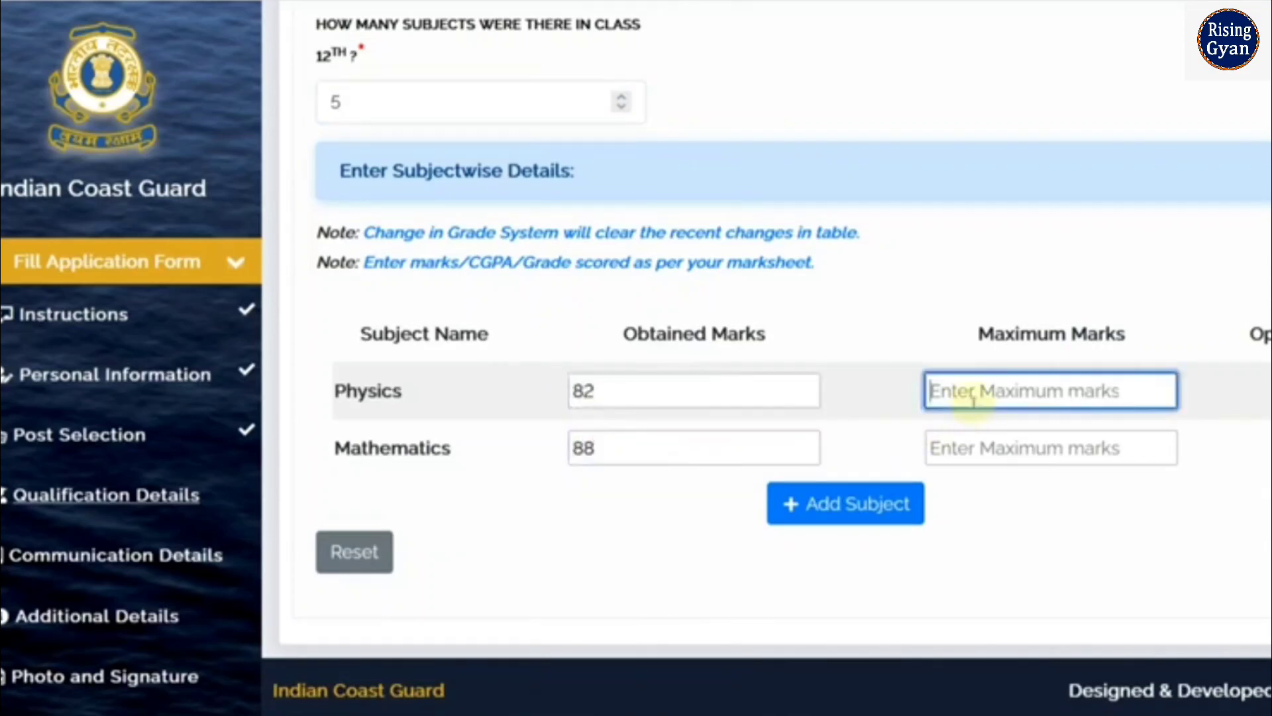
type("100")
left_click(979, 448)
type("1")
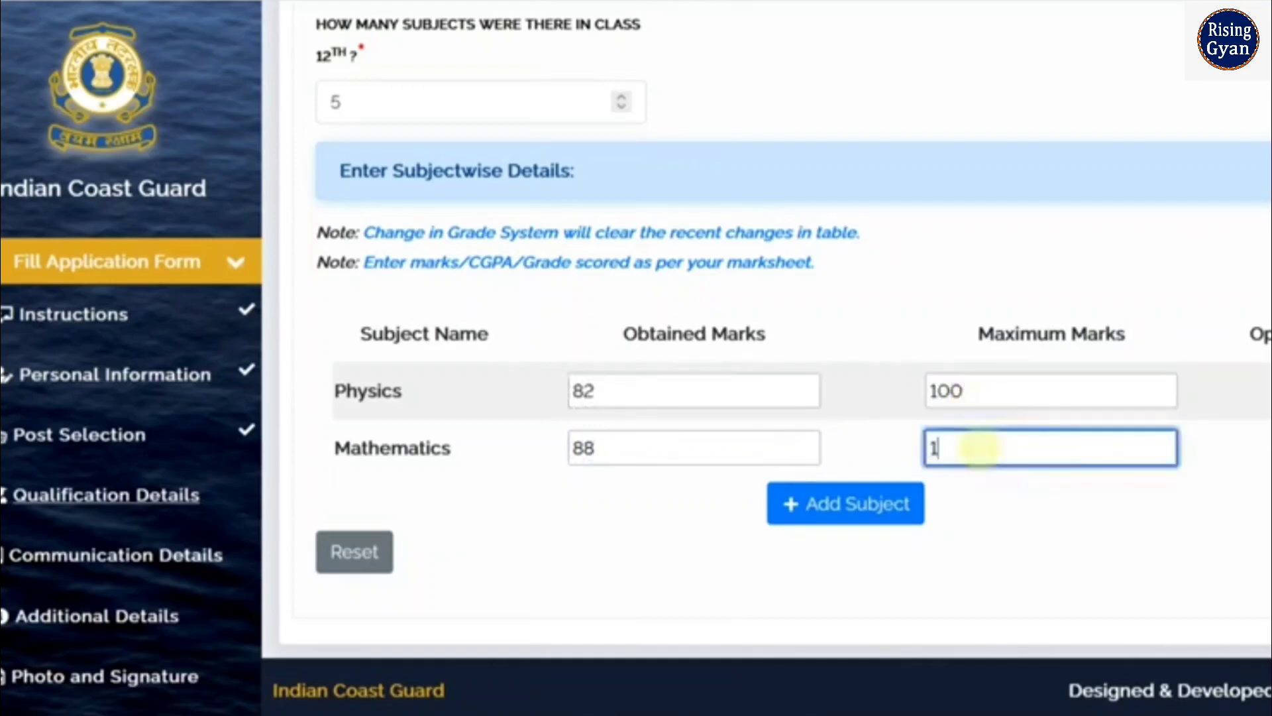
left_click(1002, 550)
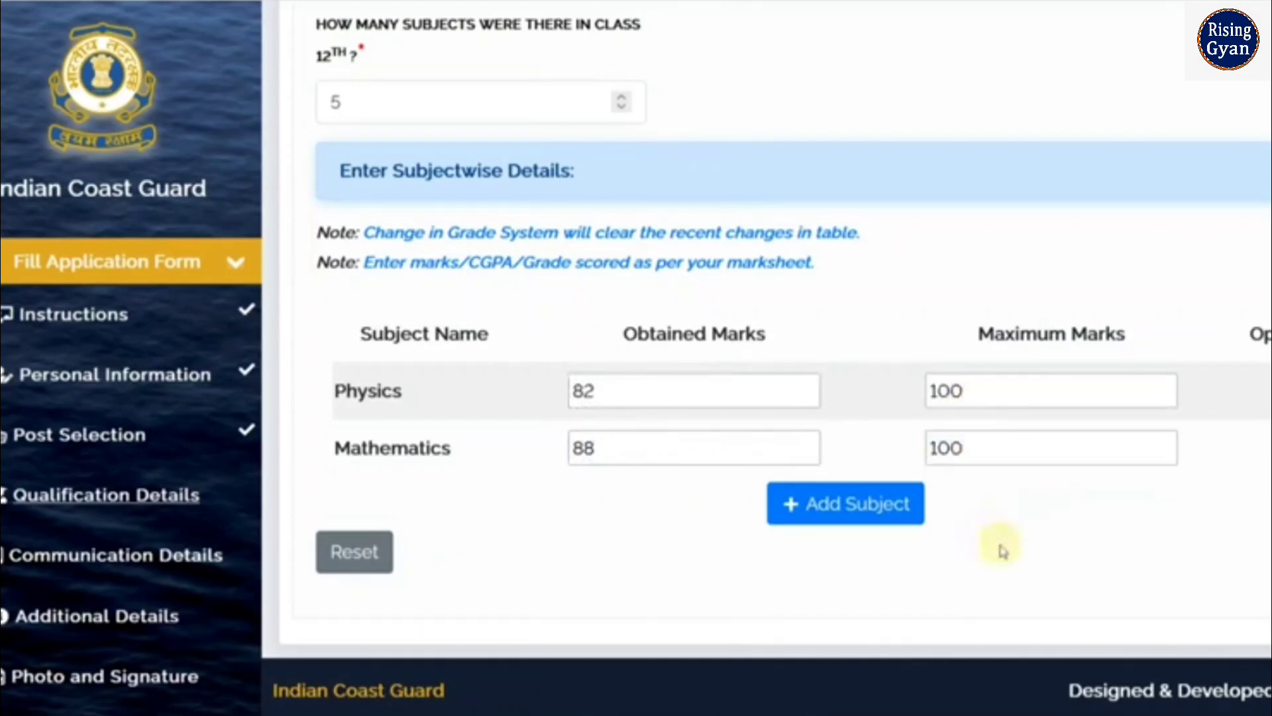
Add three subject rows and name them Chemistry, English and Hindi
left_click(856, 511)
left_click(856, 559)
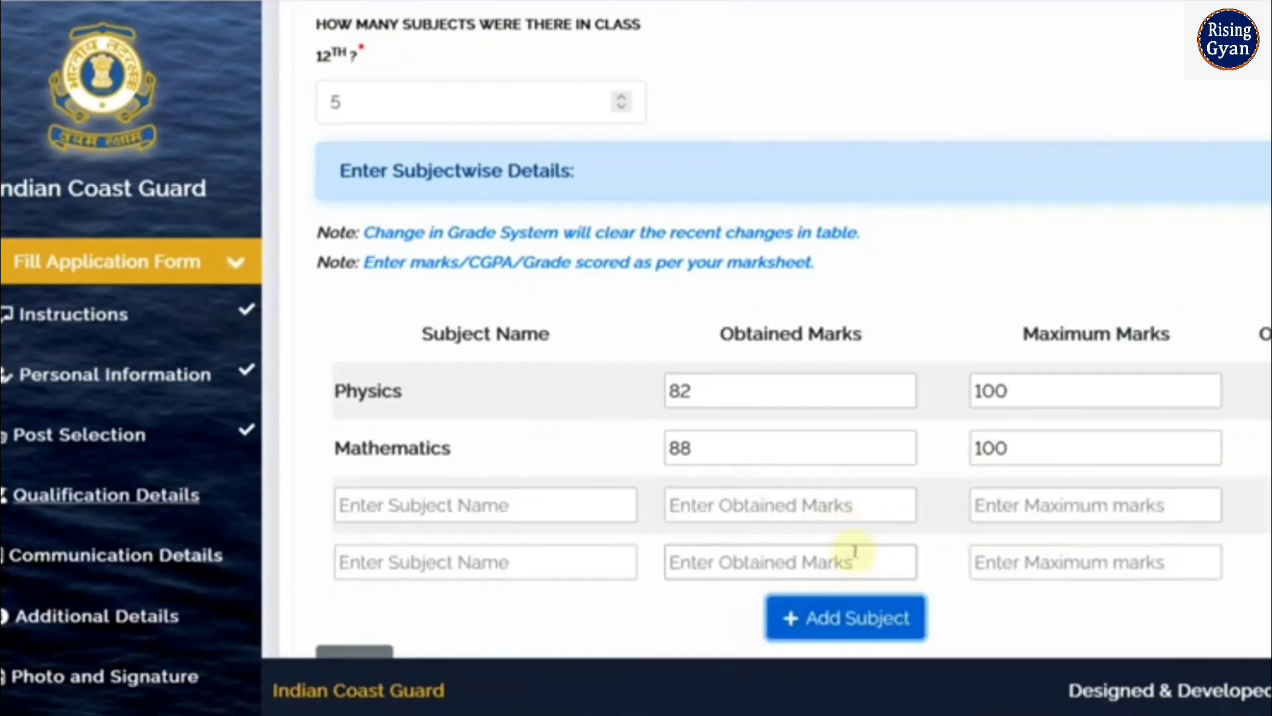
left_click(845, 607)
scroll(569, 490, "down", 3)
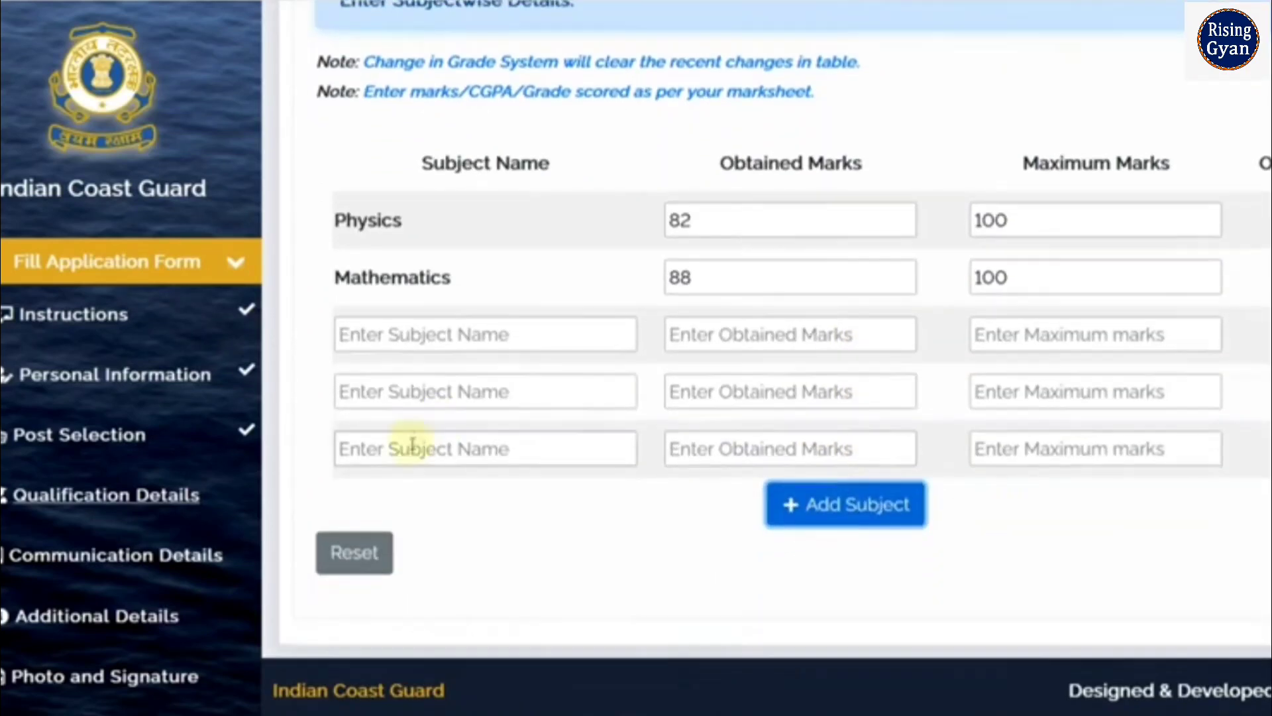
left_click(404, 350)
type("CH")
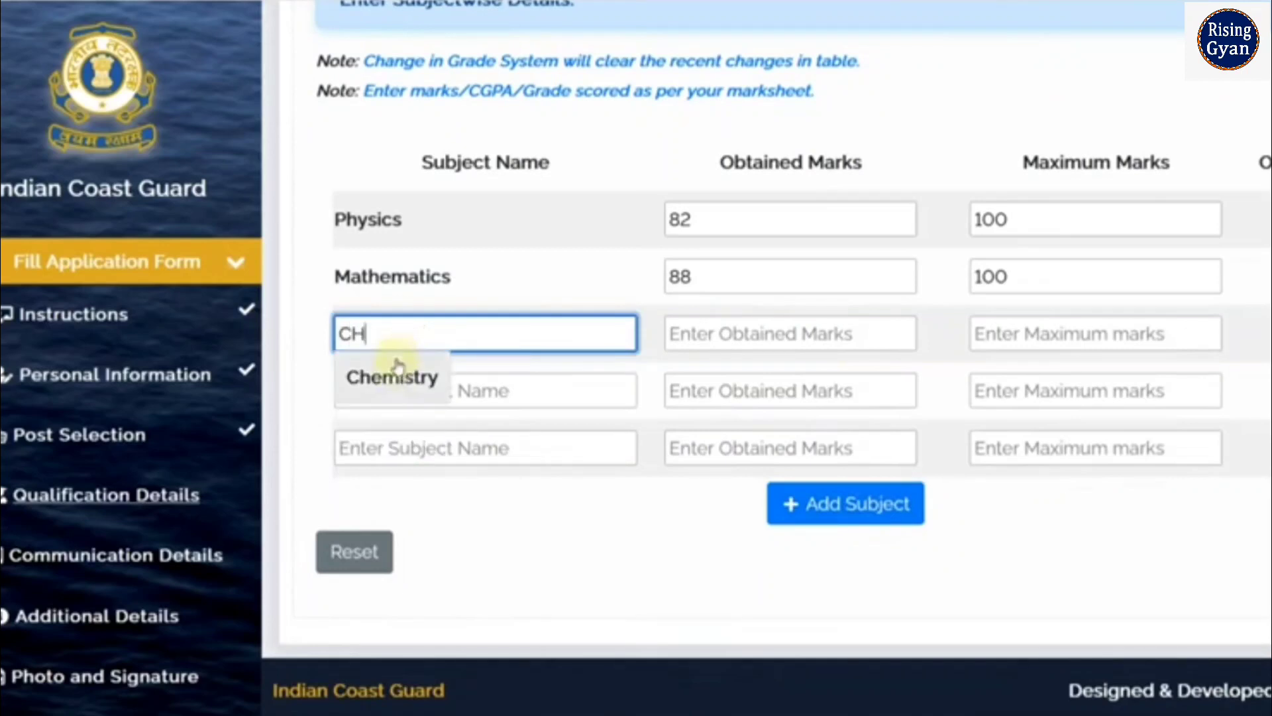
left_click(395, 377)
left_click(411, 388)
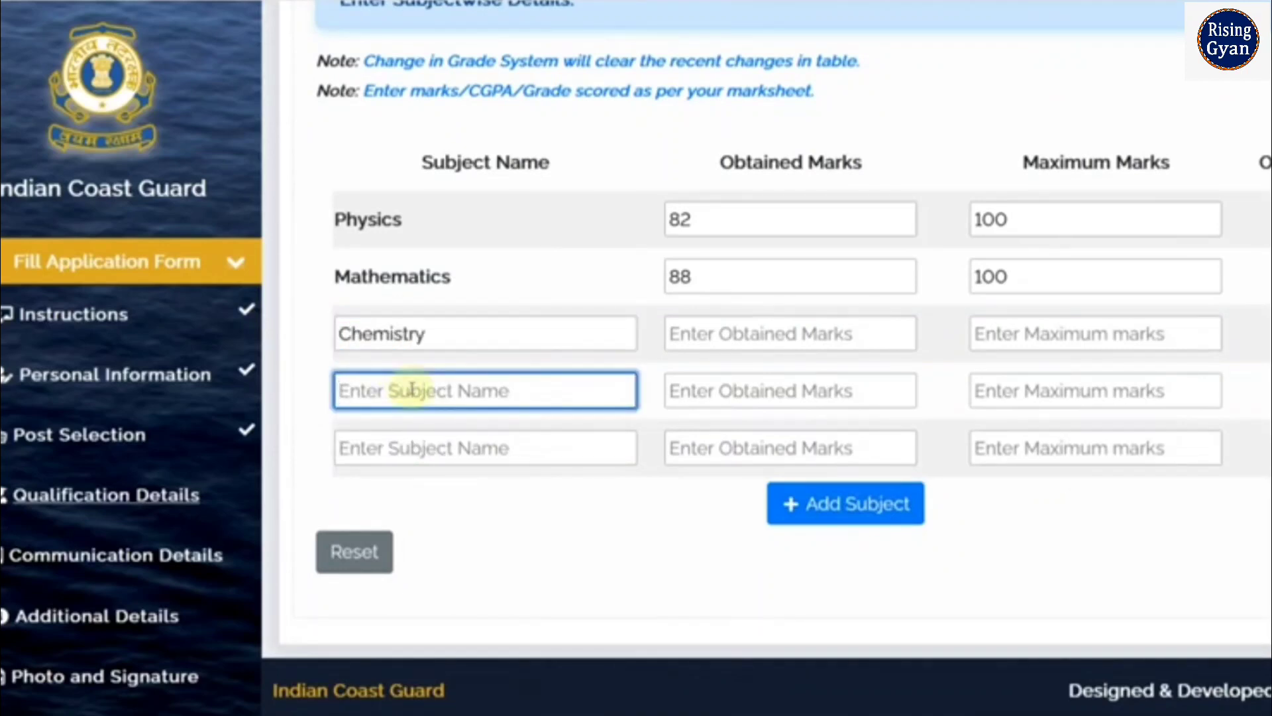
type("EN")
left_click(398, 436)
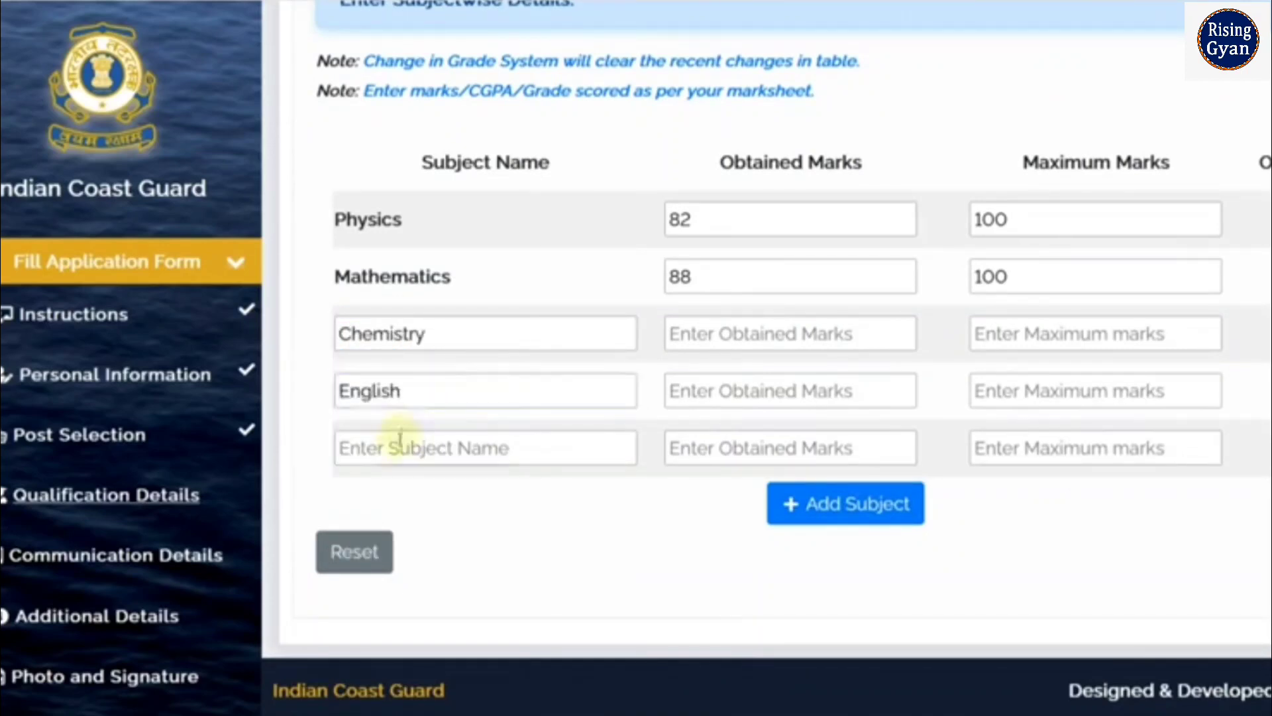
left_click(400, 439)
type("H")
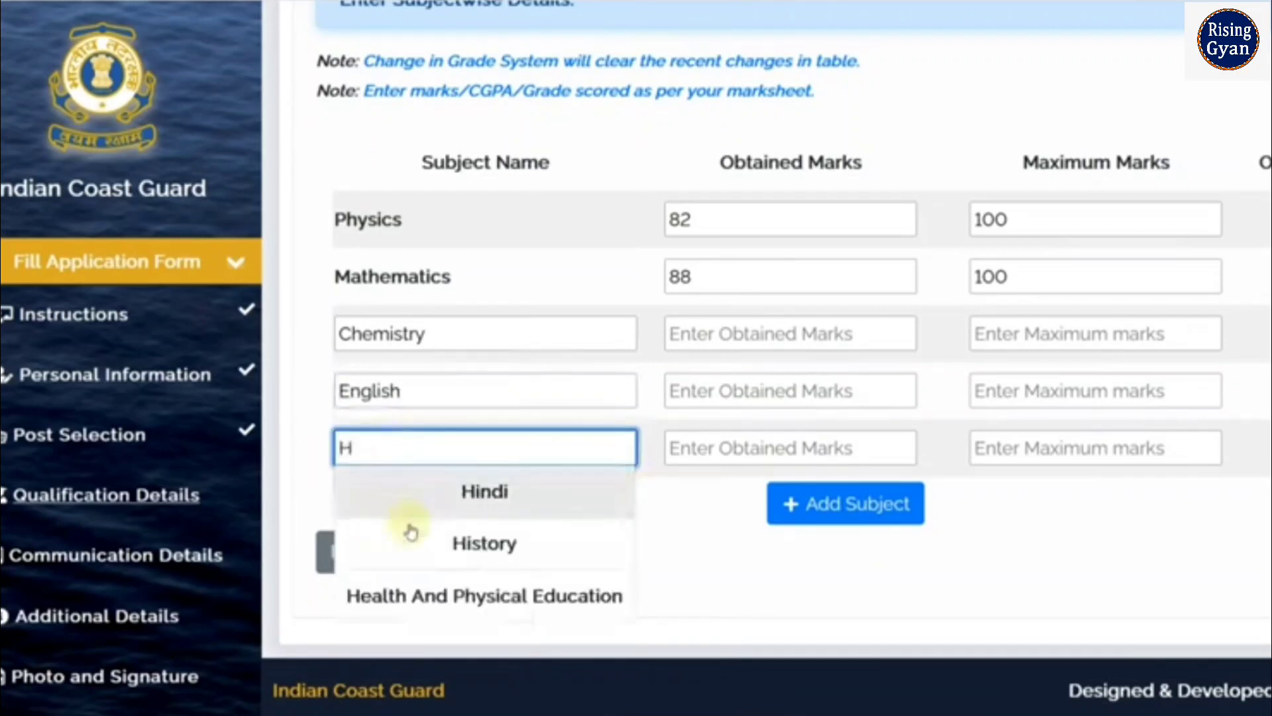
left_click(454, 493)
Enter Chemistry 89, English 90 and Hindi 94 out of 100, then save the 12th details
left_click(748, 337)
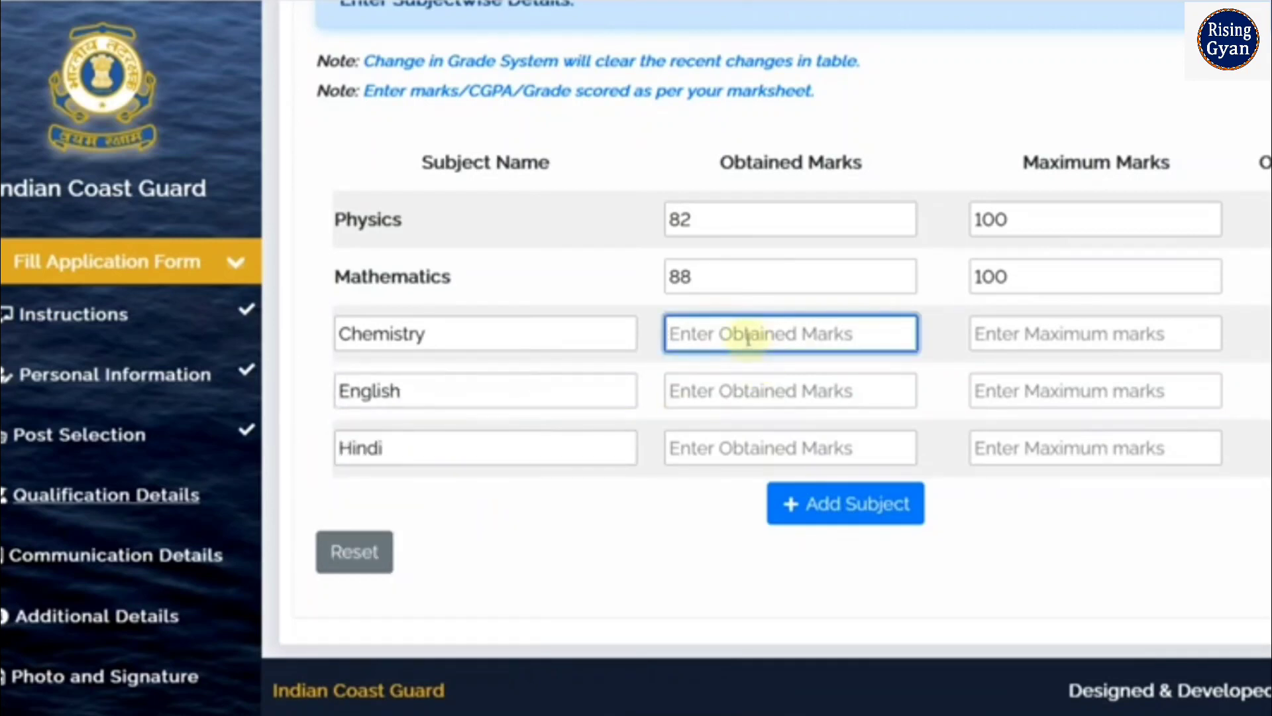
type("89")
left_click(745, 396)
type("90")
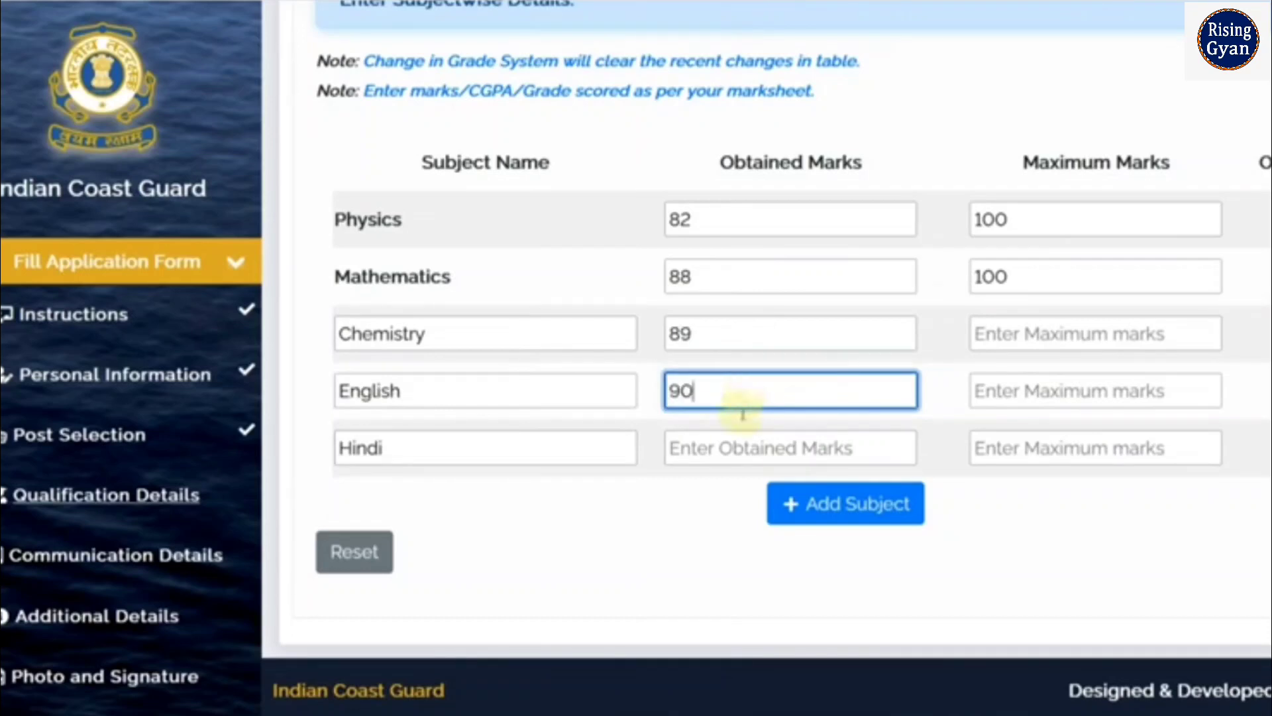
left_click(732, 446)
type("94")
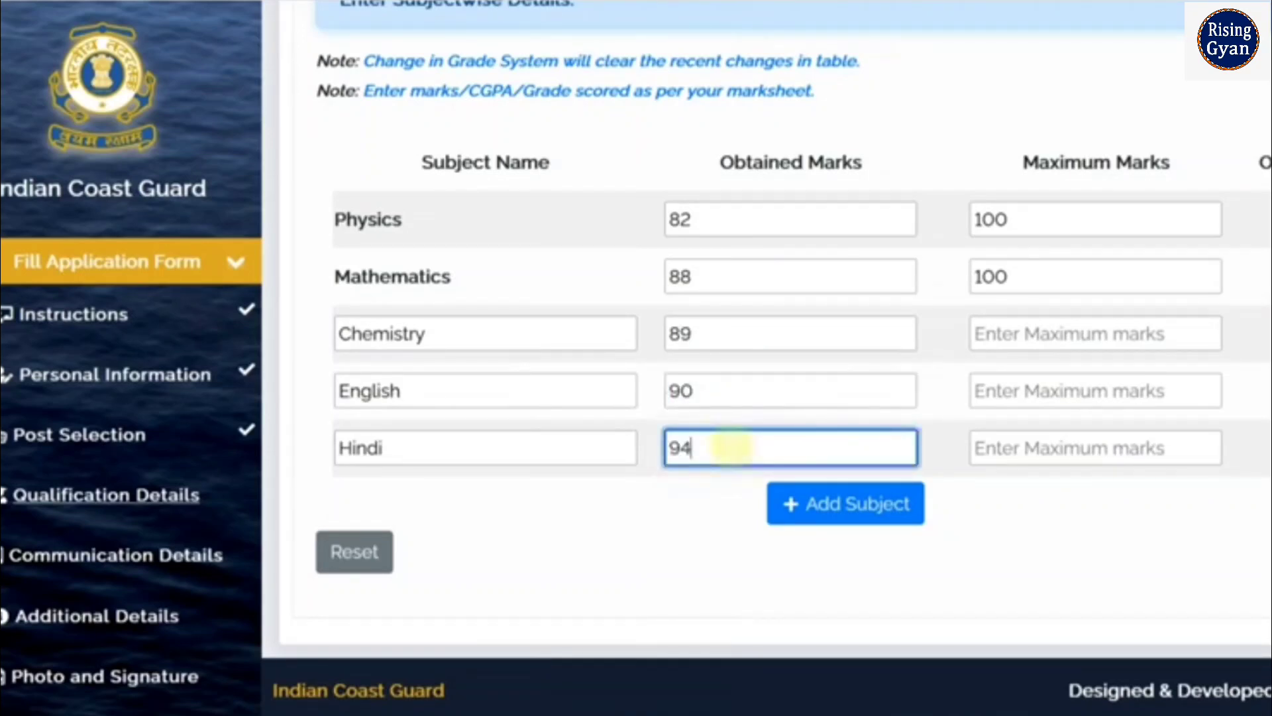
left_click(999, 331)
type("4")
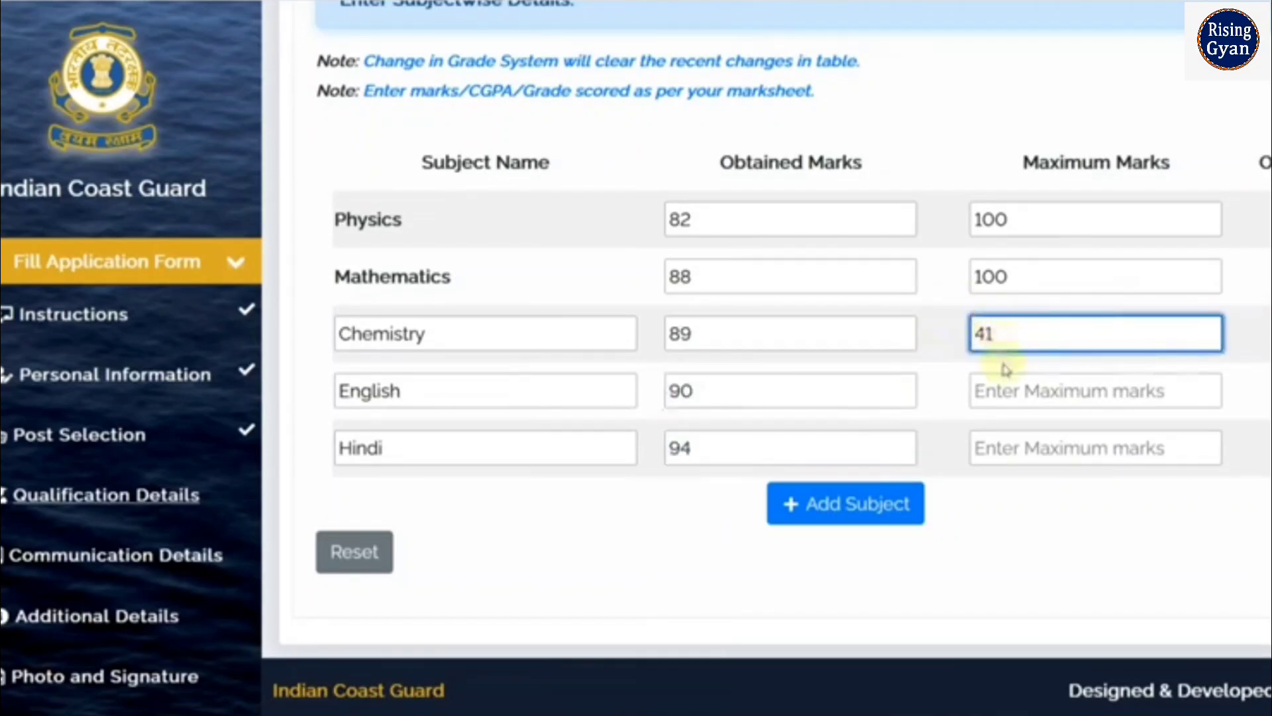
key("BackSpace")
type("100")
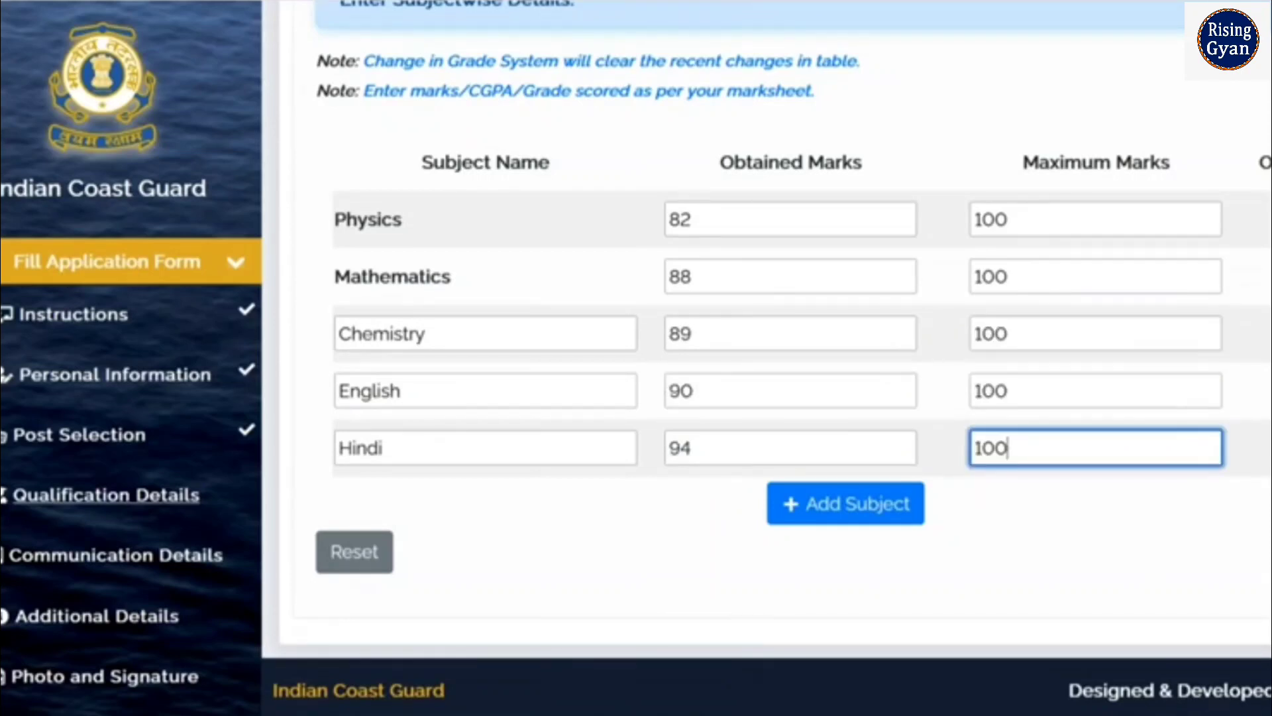
left_click(1268, 550)
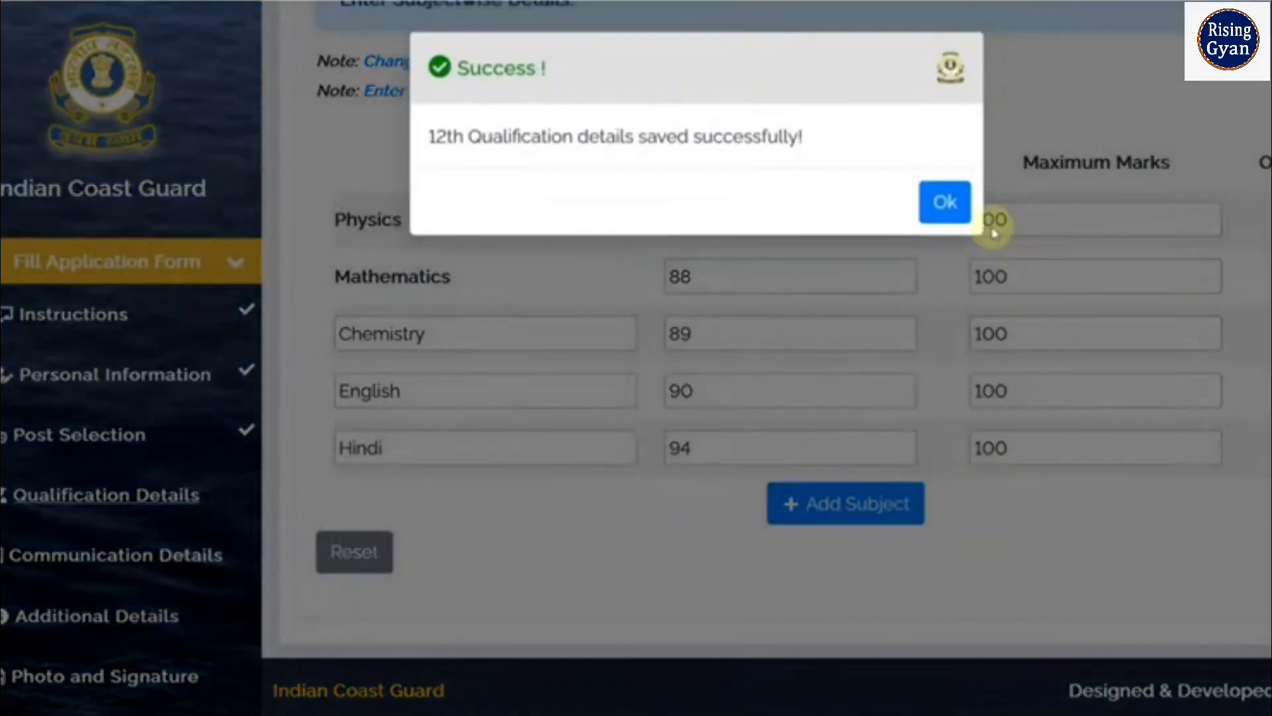
Continue to Communication Details and fill in the first permanent address fields
left_click(946, 204)
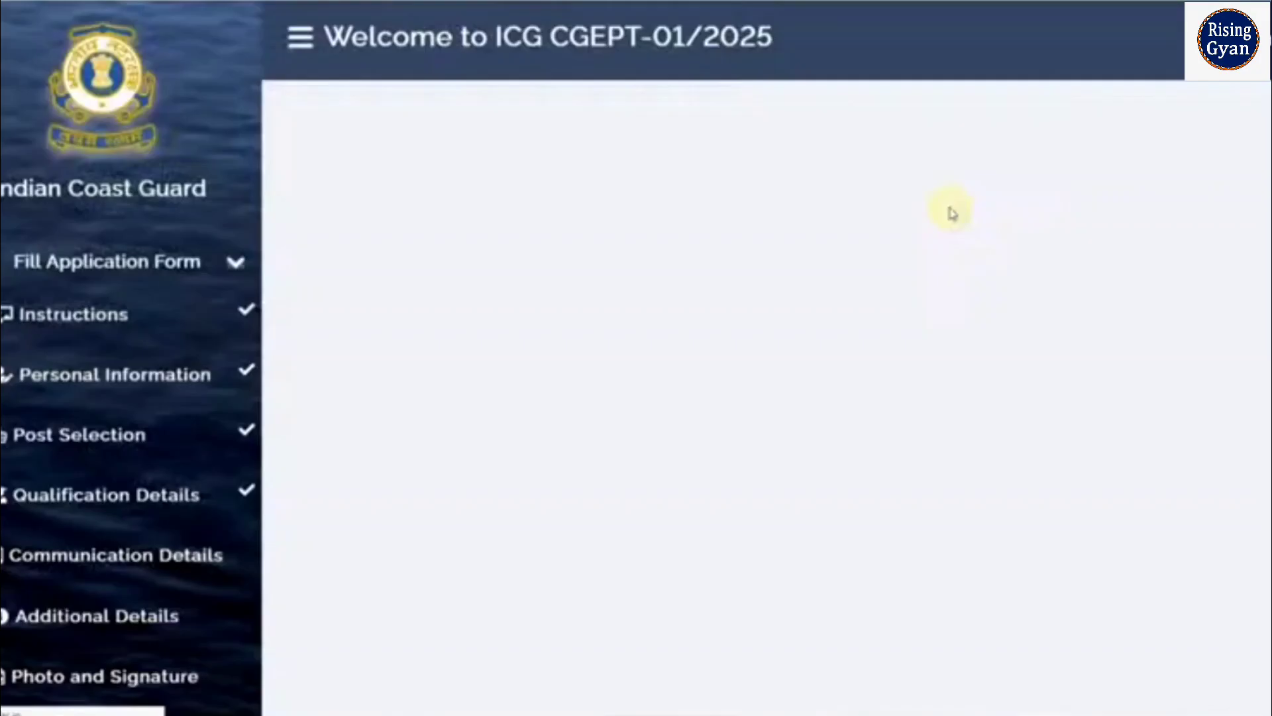
scroll(746, 265, "down", 2)
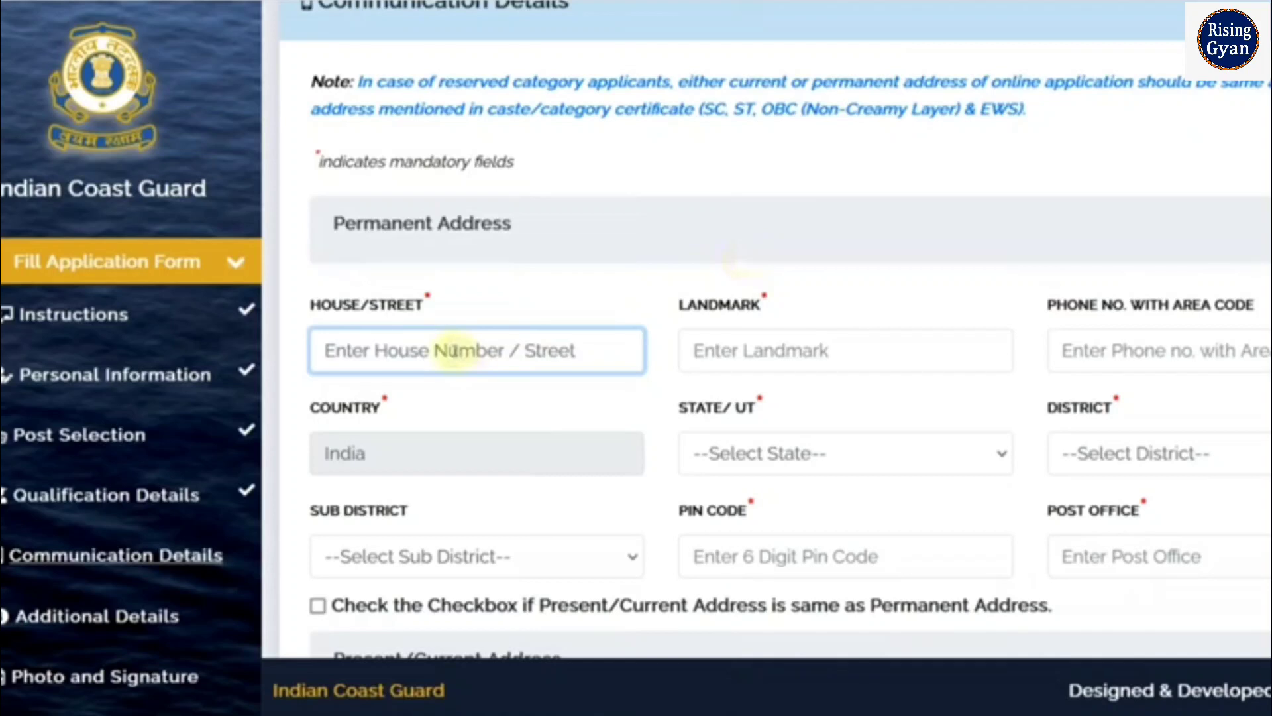
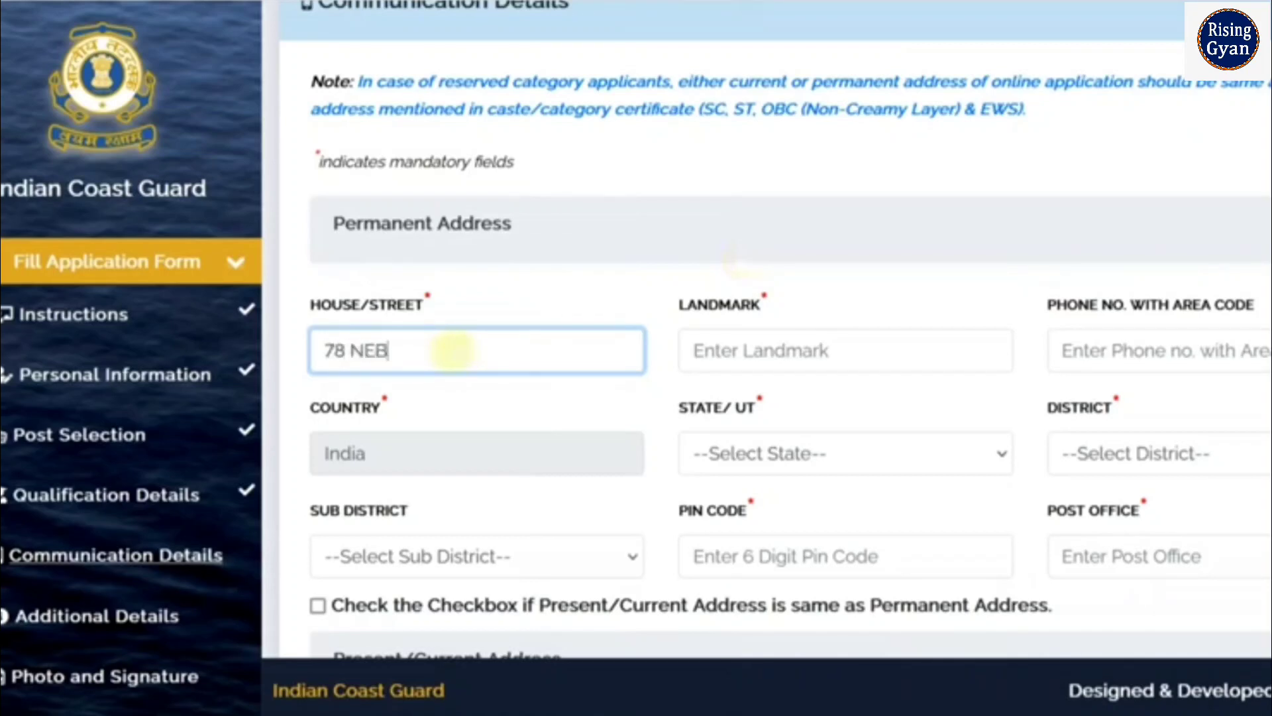
key("Tab")
type("1")
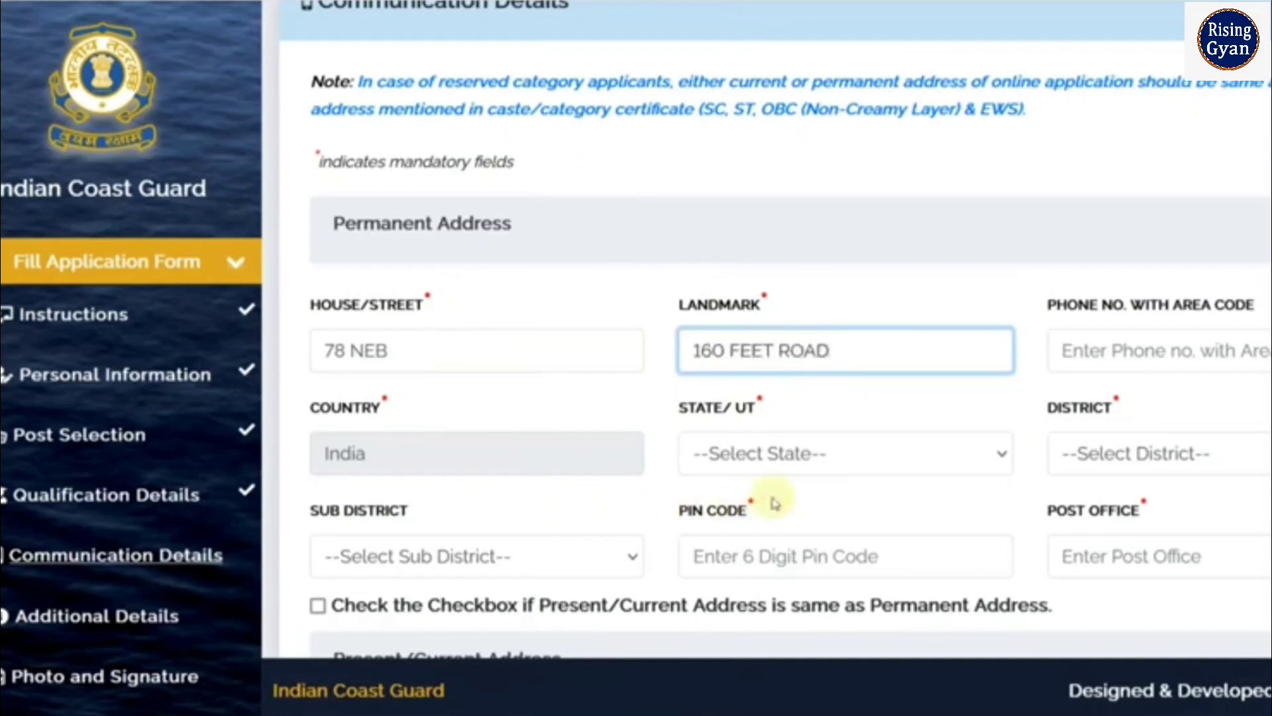
Set the permanent address state to Rajasthan and the district to Alwar
left_click(785, 467)
scroll(749, 371, "down", 8)
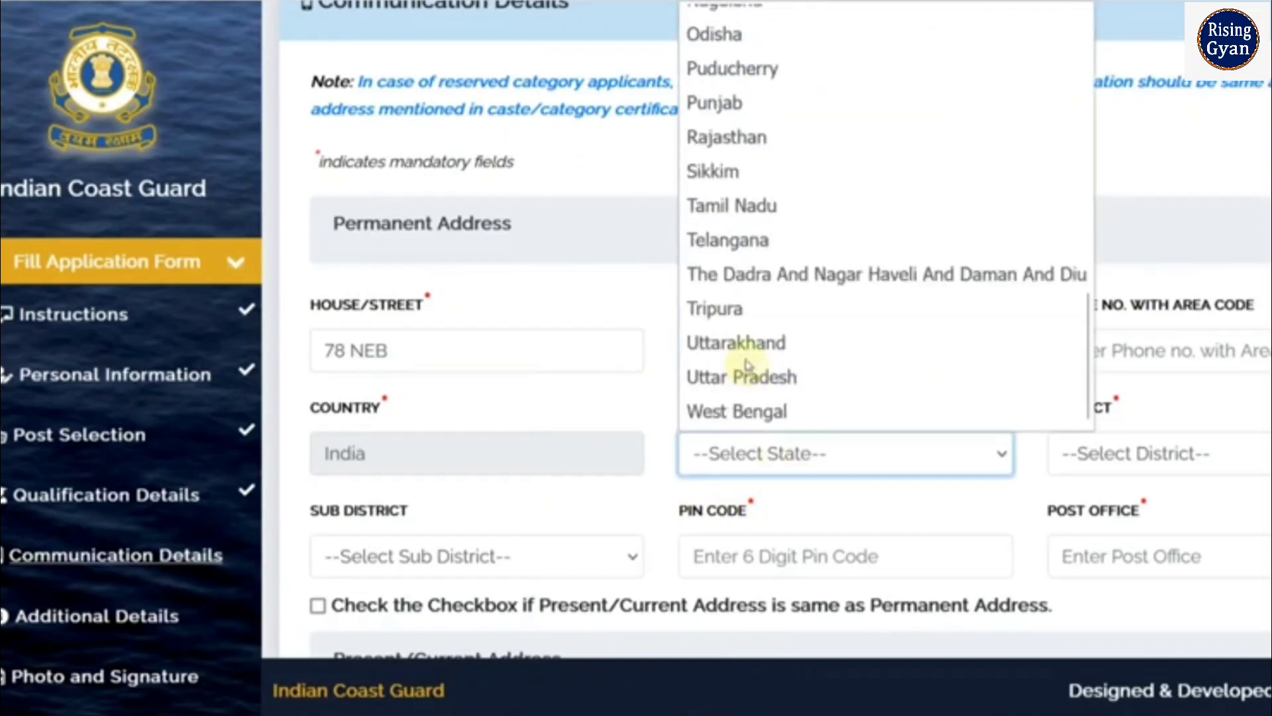
left_click(741, 141)
left_click(1124, 444)
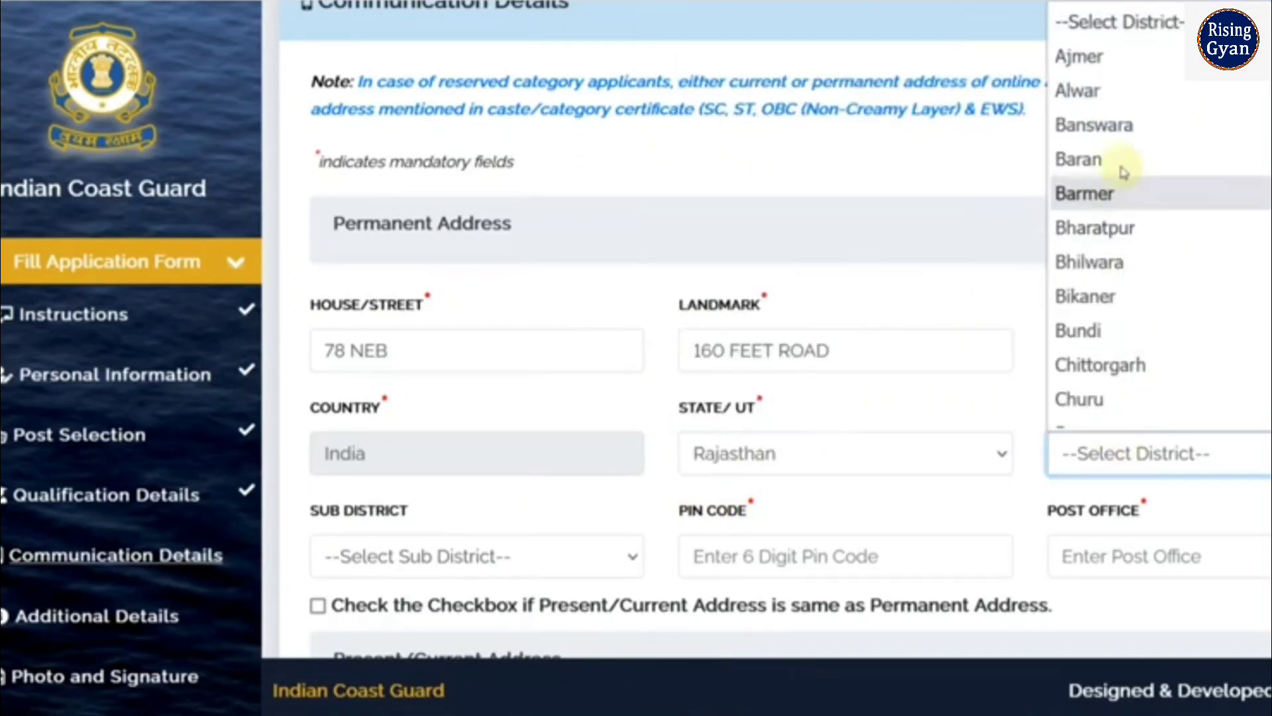
left_click(1077, 91)
scroll(570, 416, "down", 3)
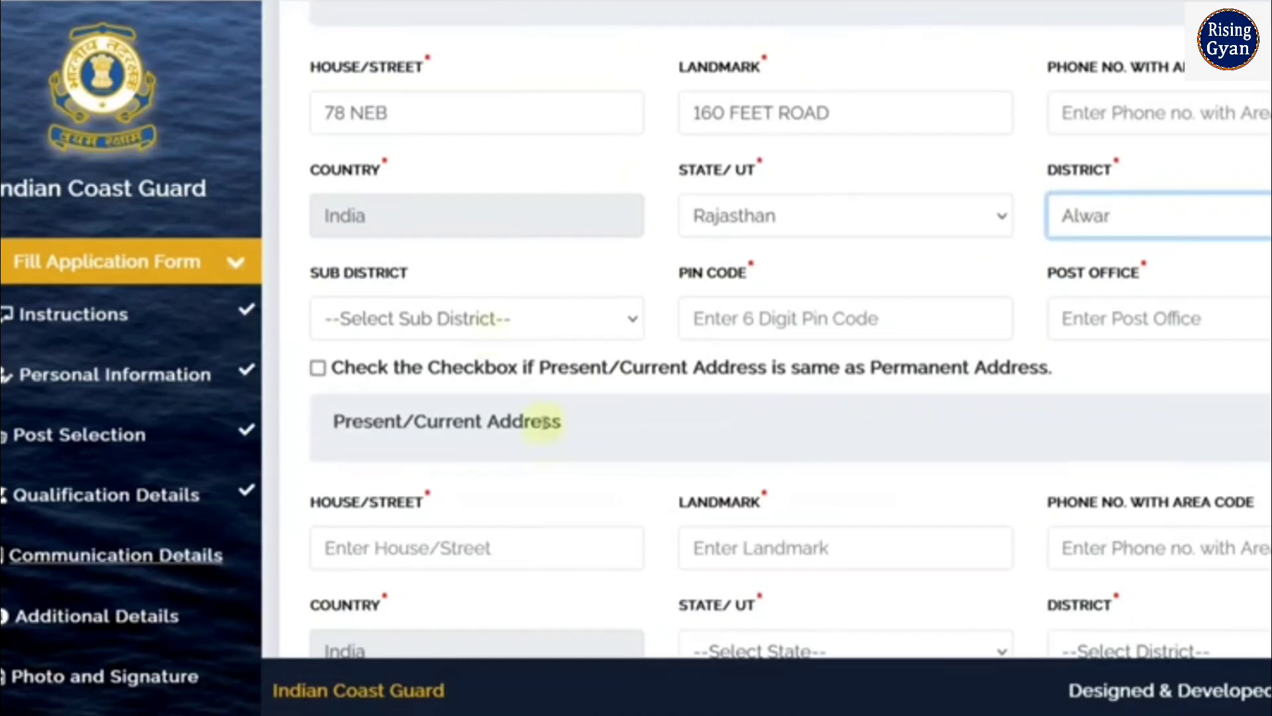
left_click(489, 334)
left_click(718, 321)
Enter the PIN code and post office ALWAR, and mark the present address as identical
left_click(725, 324)
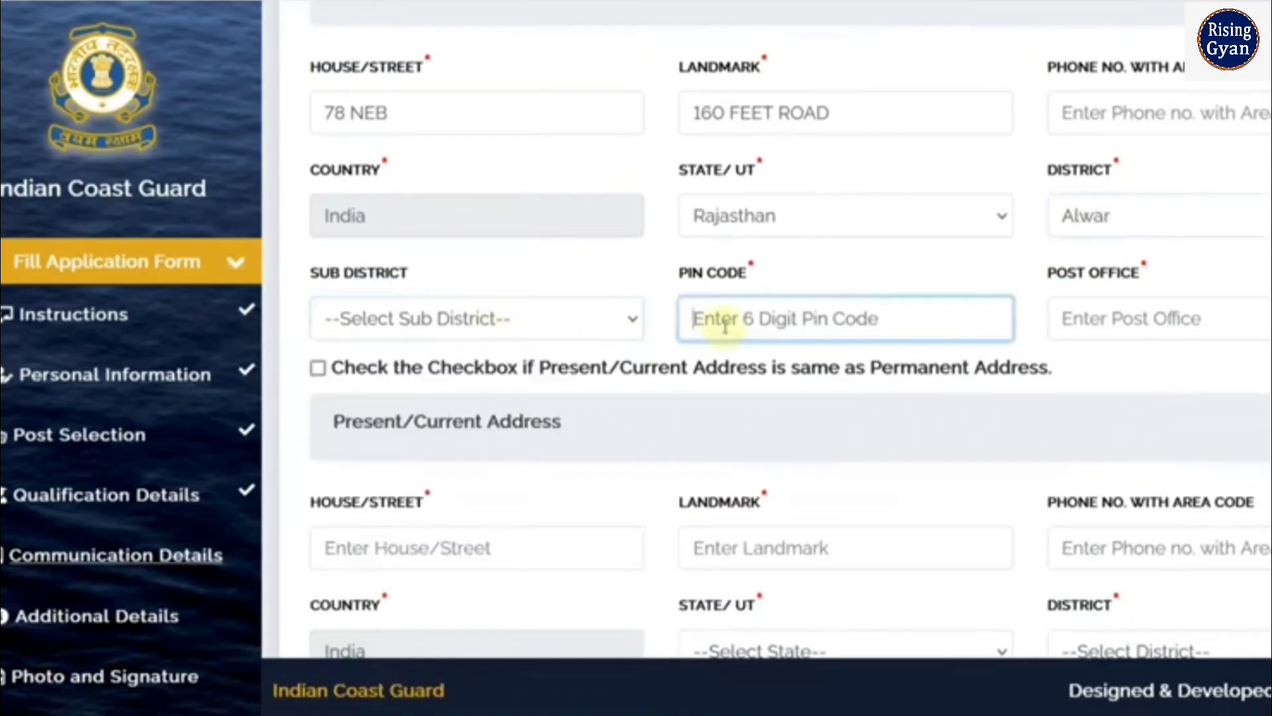
type("301001")
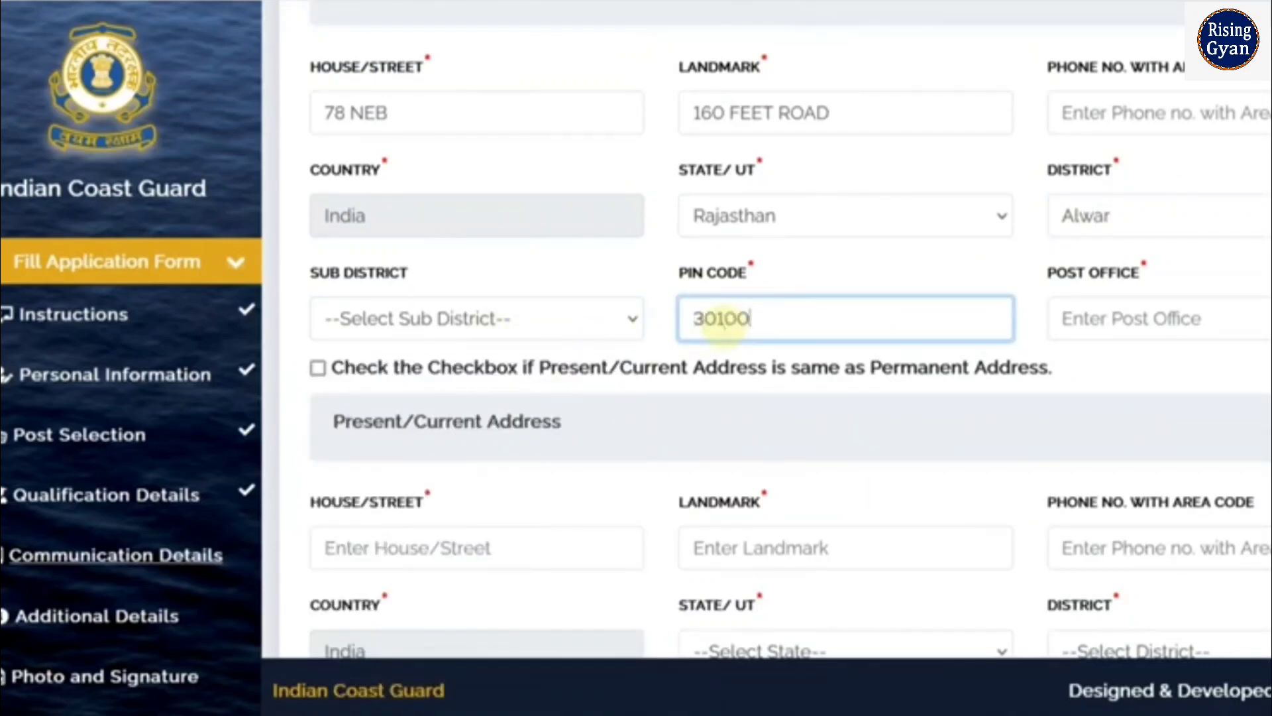
left_click(1100, 328)
type("ALWAR")
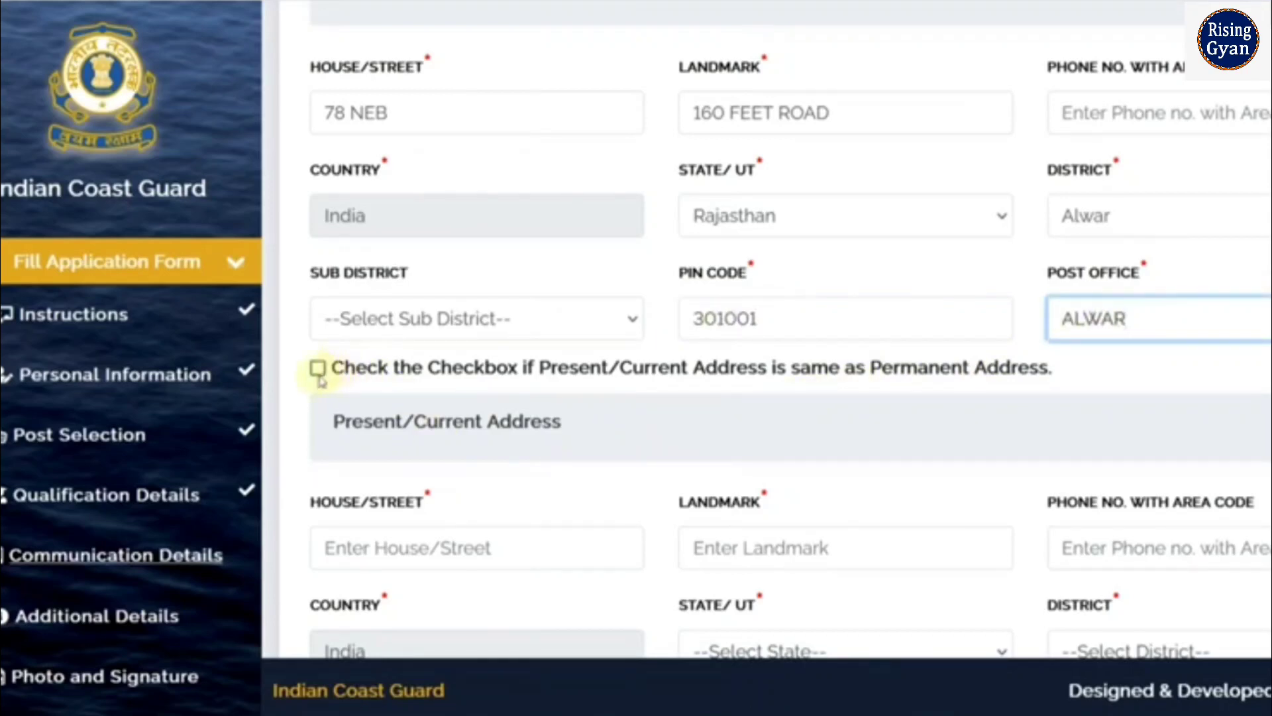
left_click(318, 369)
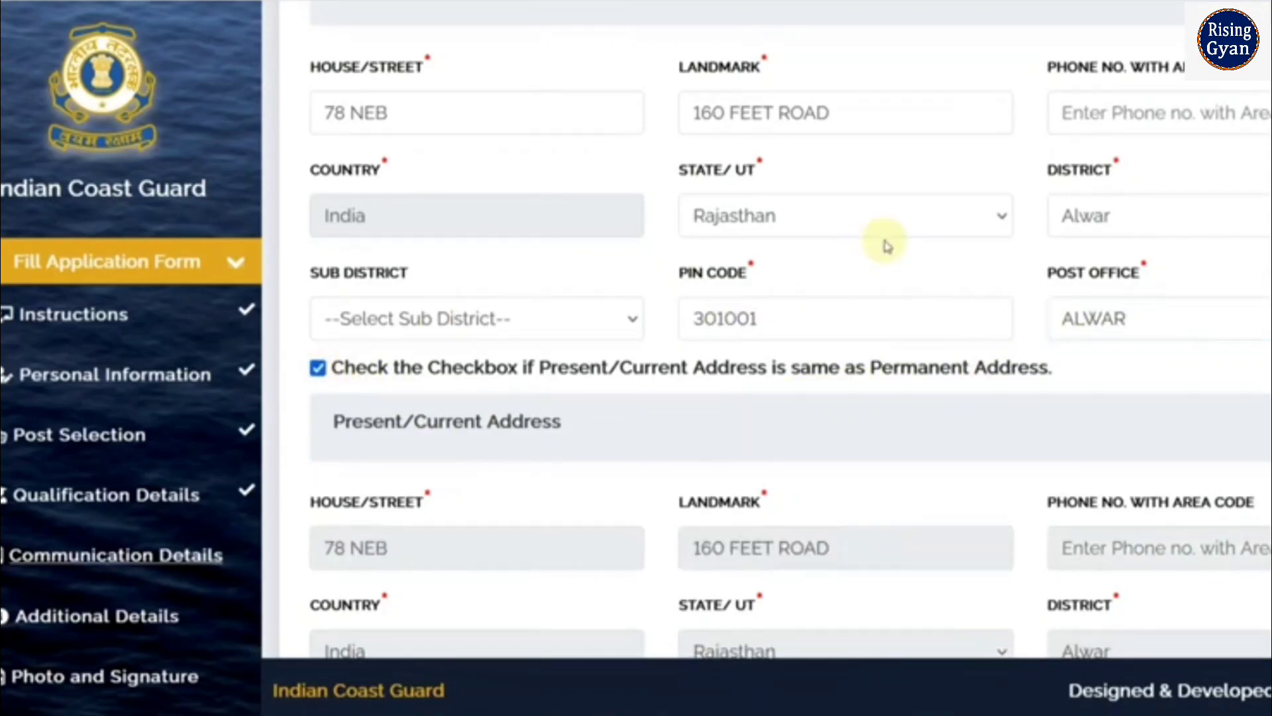
scroll(888, 246, "down", 5)
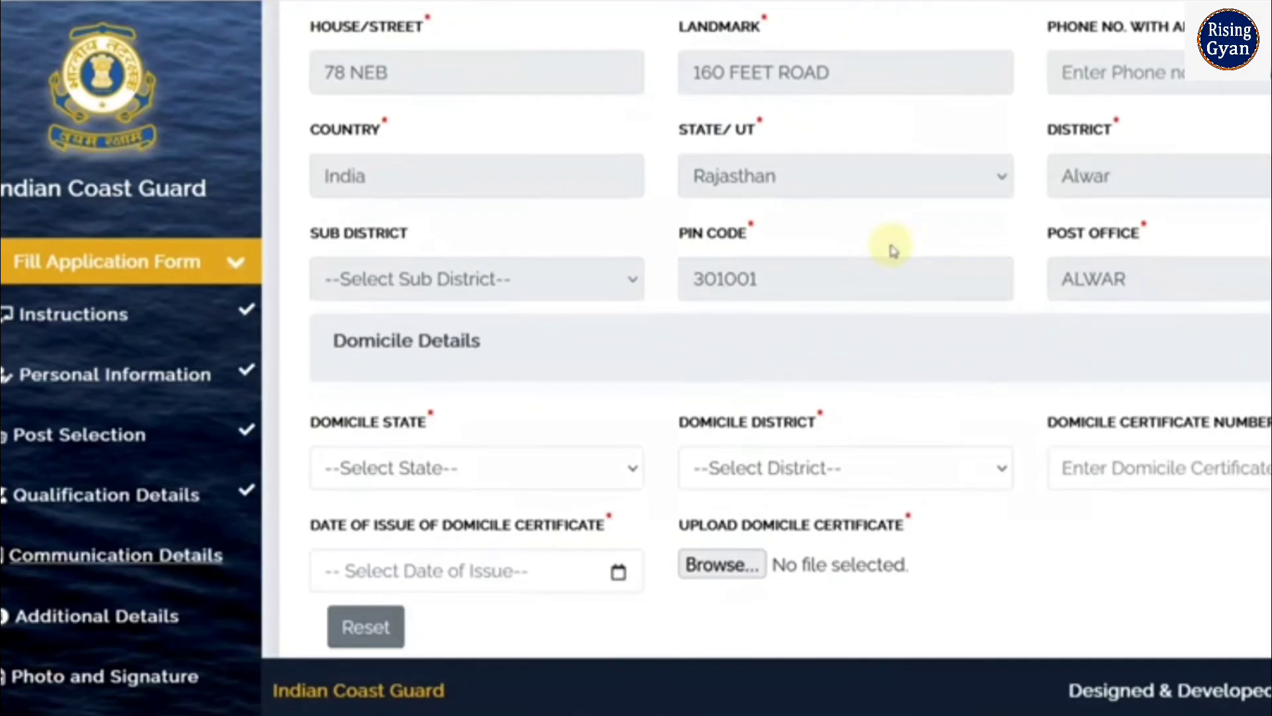
Choose RAJASTHAN as the domicile state and Alwar as the domicile district
scroll(891, 251, "down", 1)
left_click(423, 446)
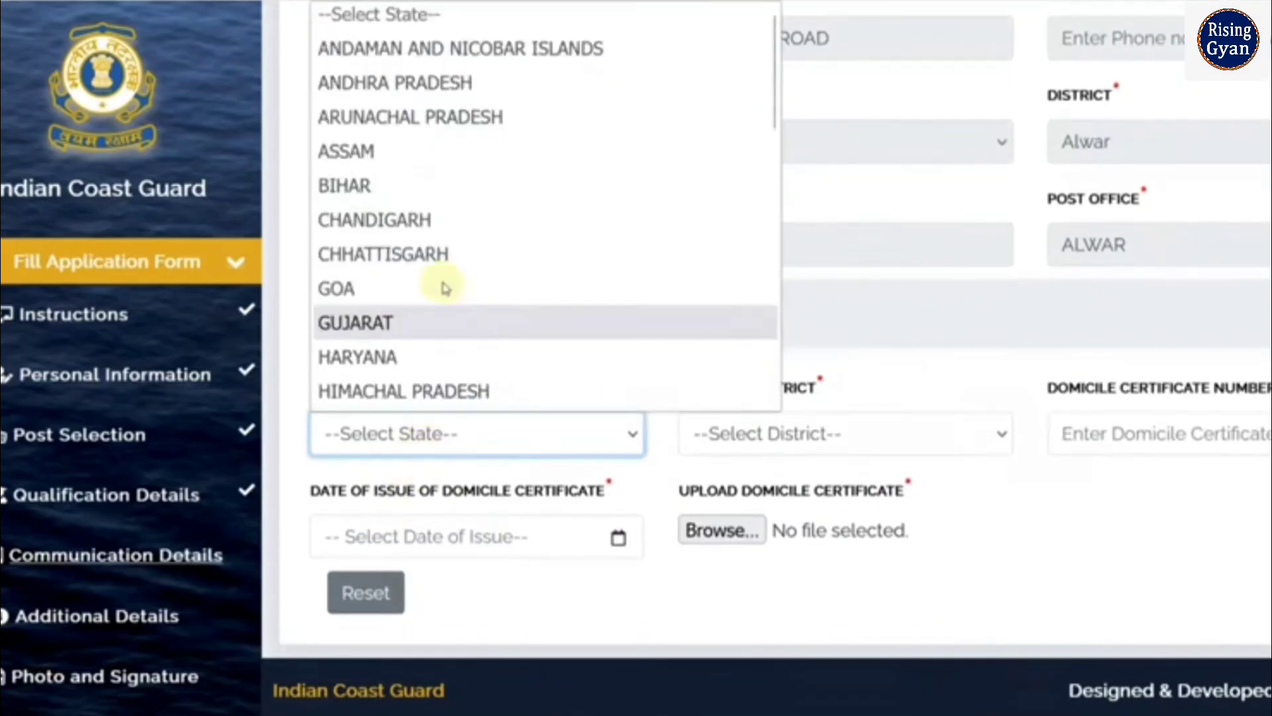
scroll(440, 285, "down", 6)
left_click(392, 120)
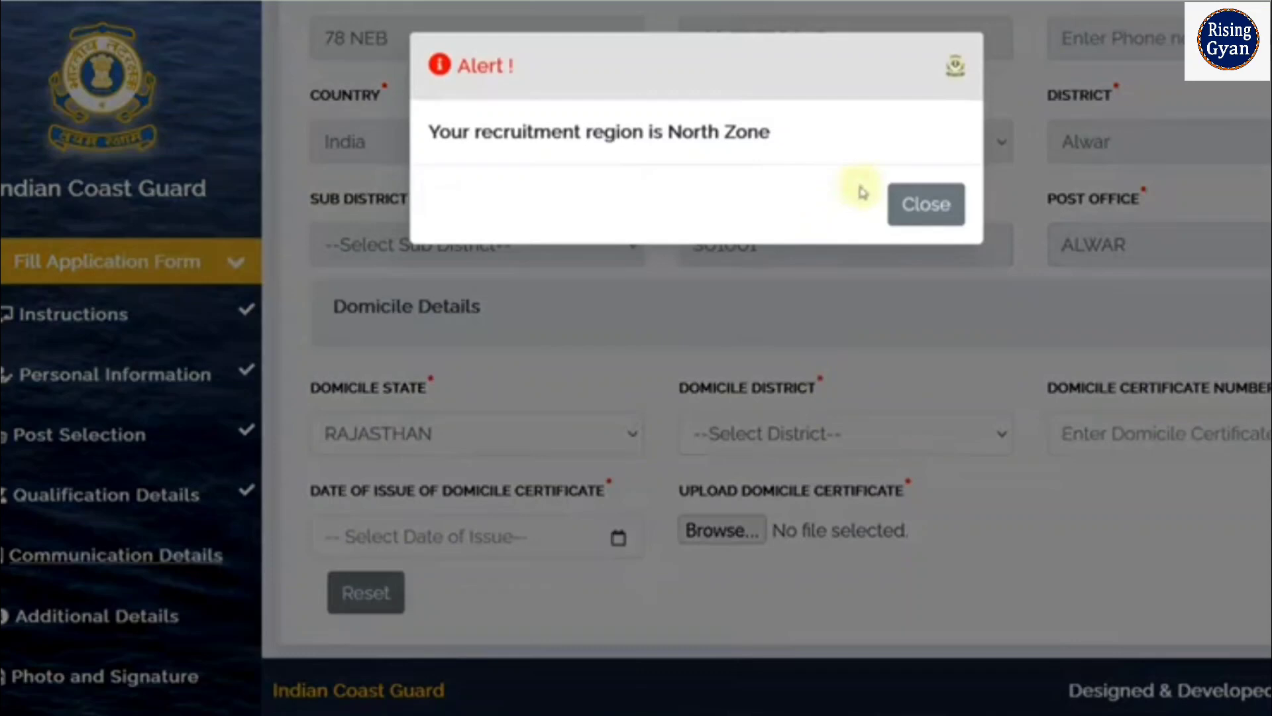
left_click(924, 204)
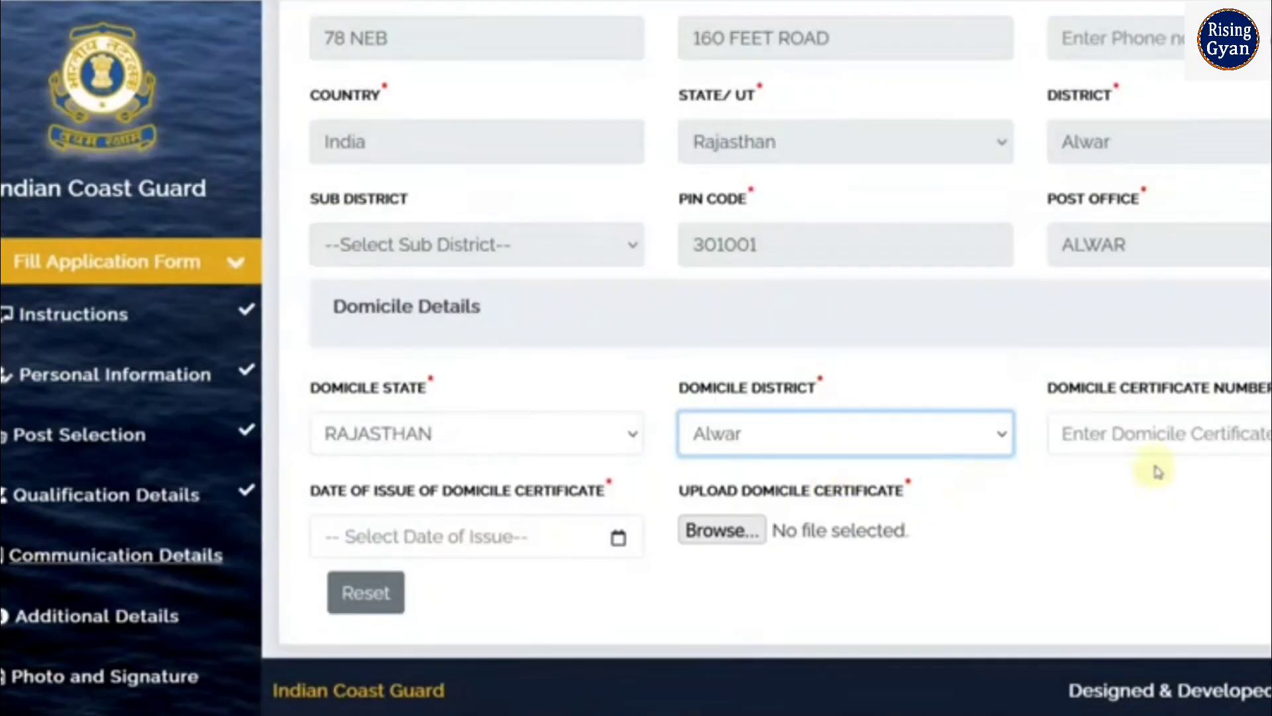
Enter the domicile certificate number and set its issue date to 02-May-2024
left_click(1147, 436)
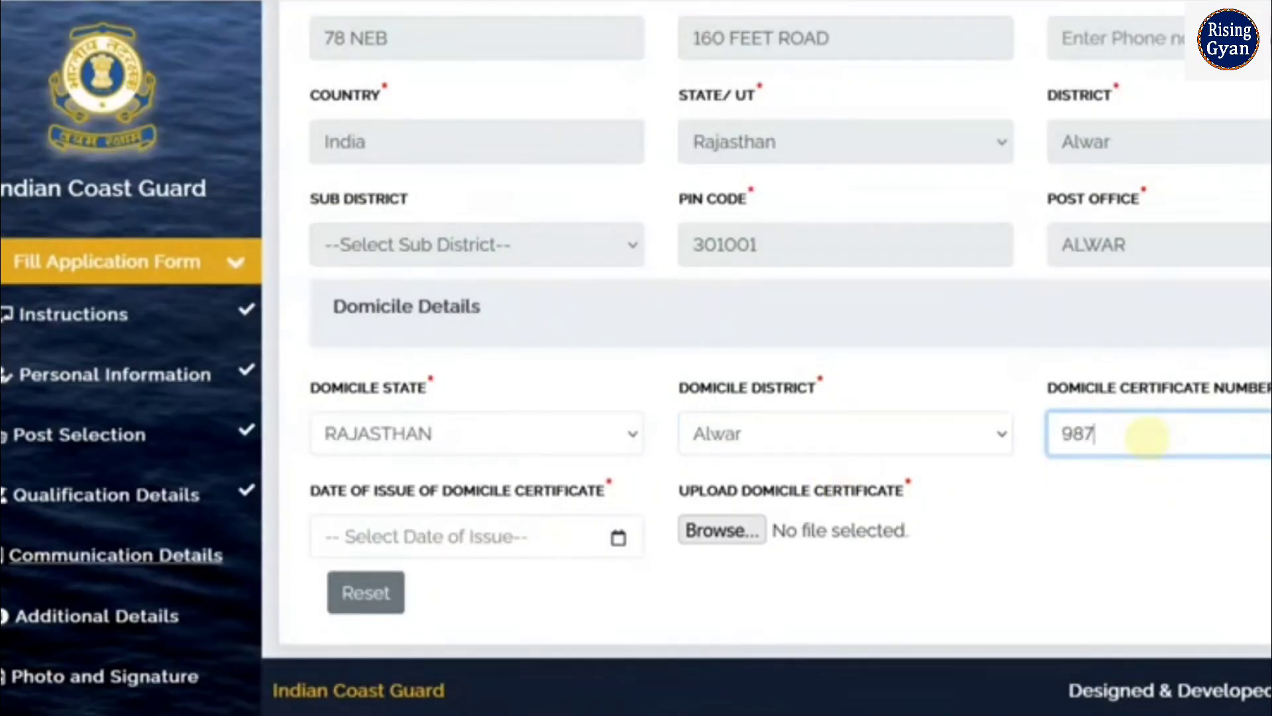
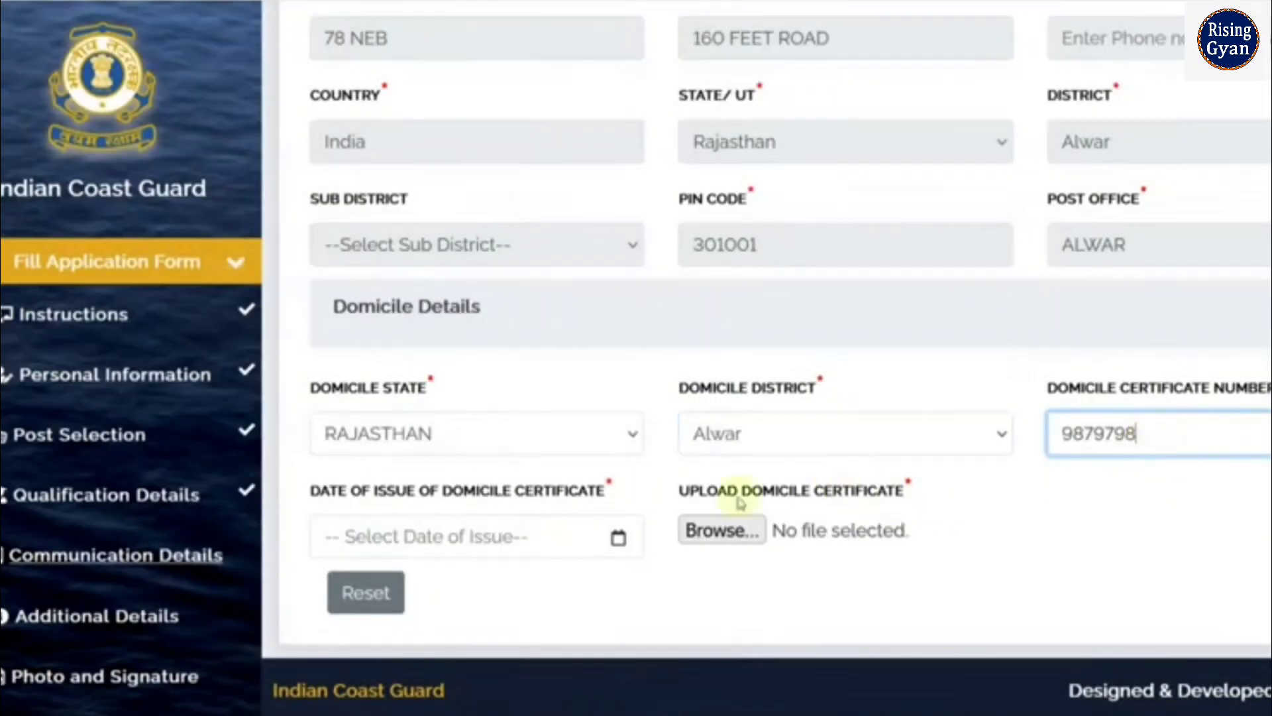
left_click(618, 538)
left_click(553, 541)
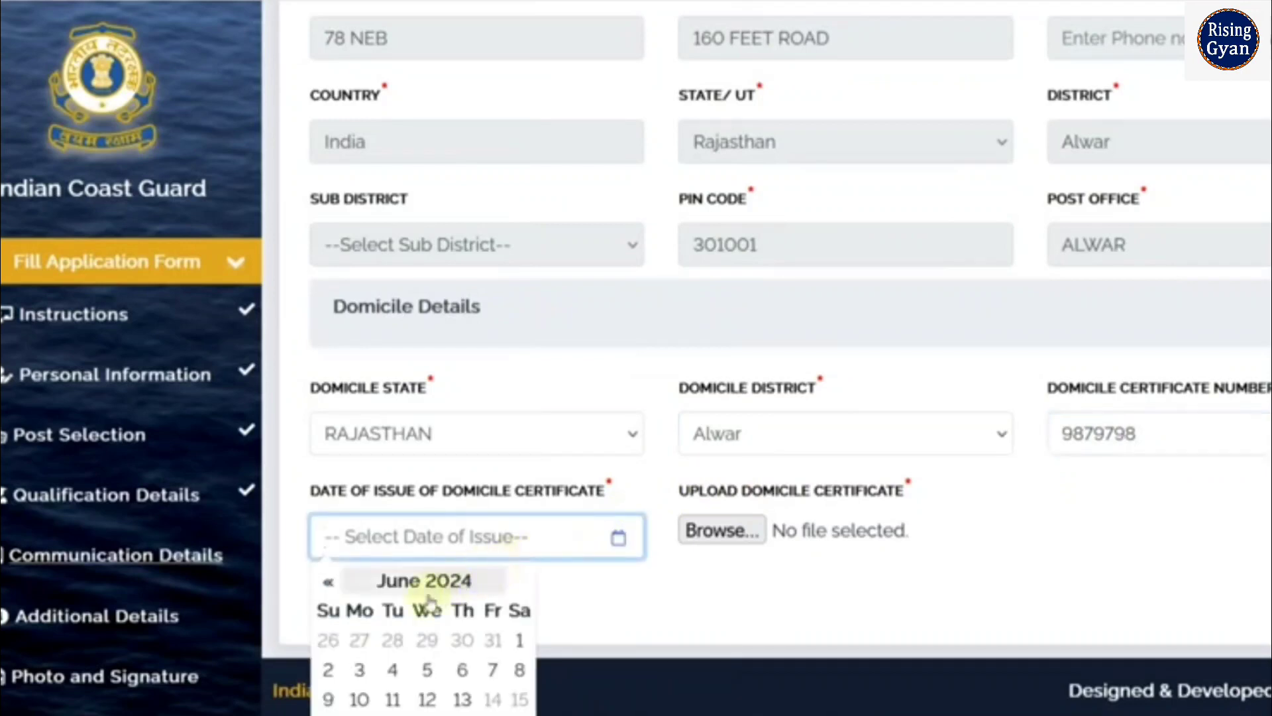
left_click(327, 582)
left_click(462, 640)
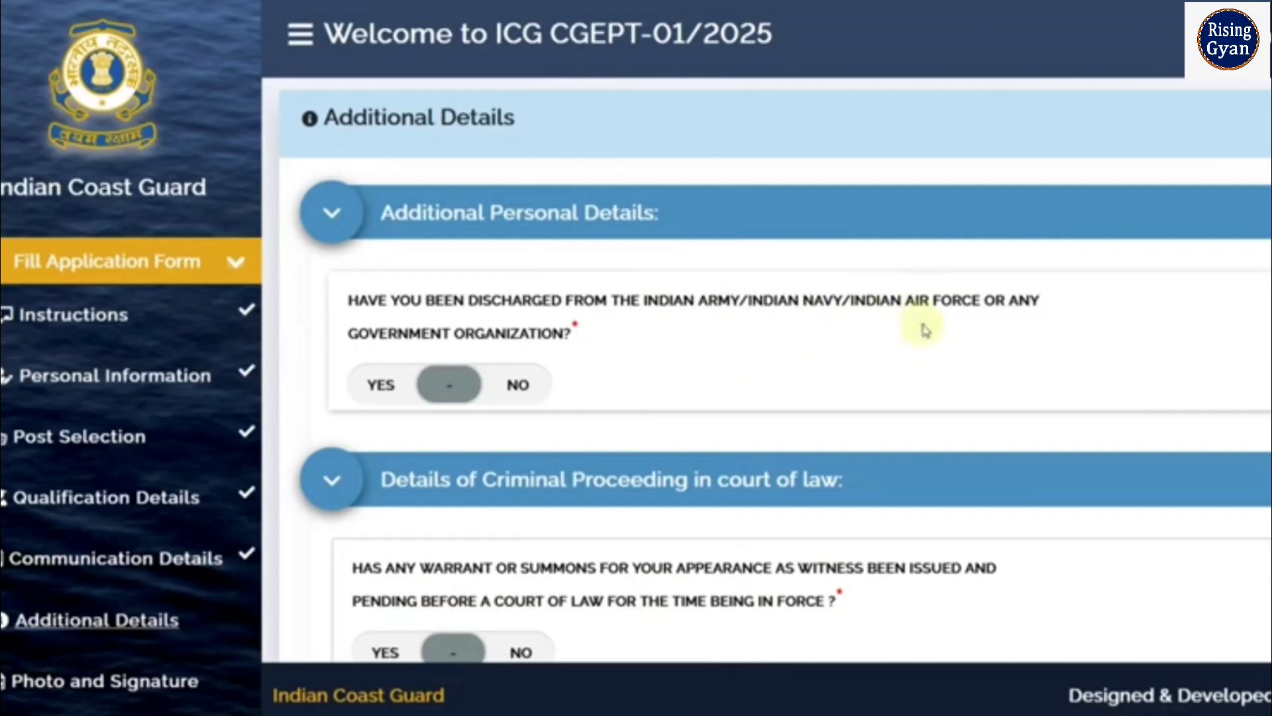
Answer NO to the discharge, witness summons, offence summons and arrest warrant questions
left_click(523, 388)
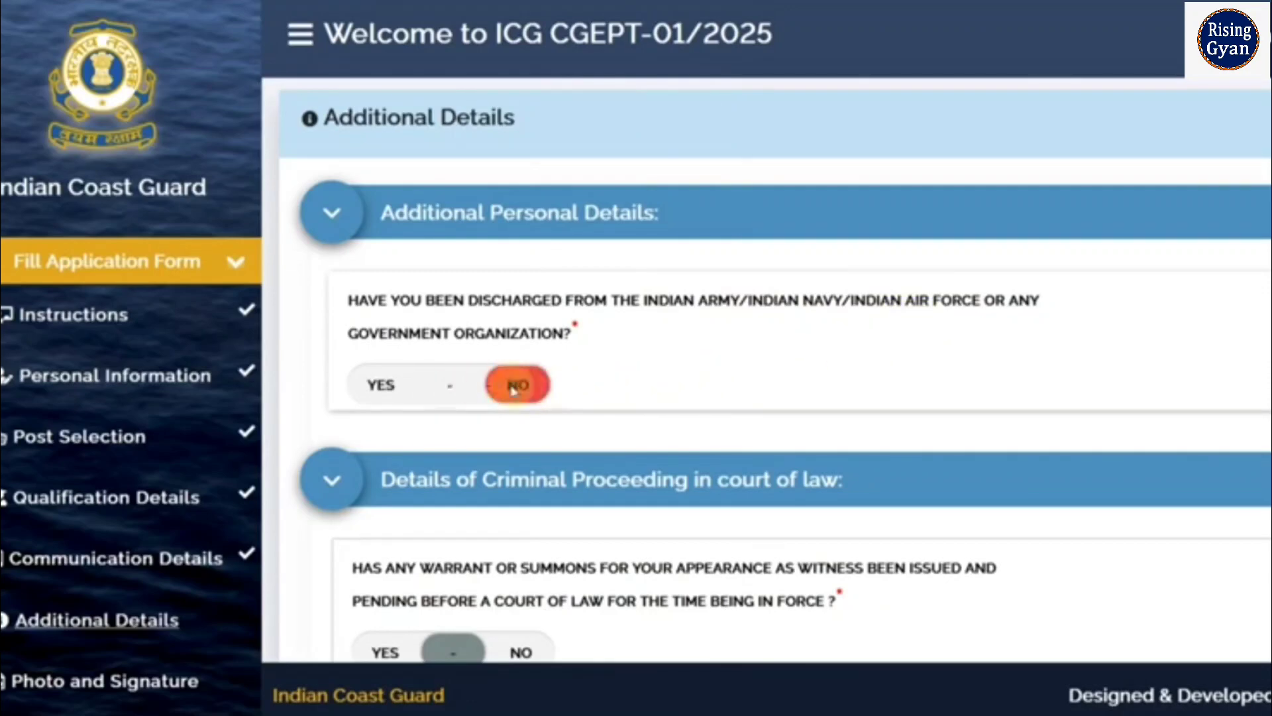
scroll(696, 416, "down", 5)
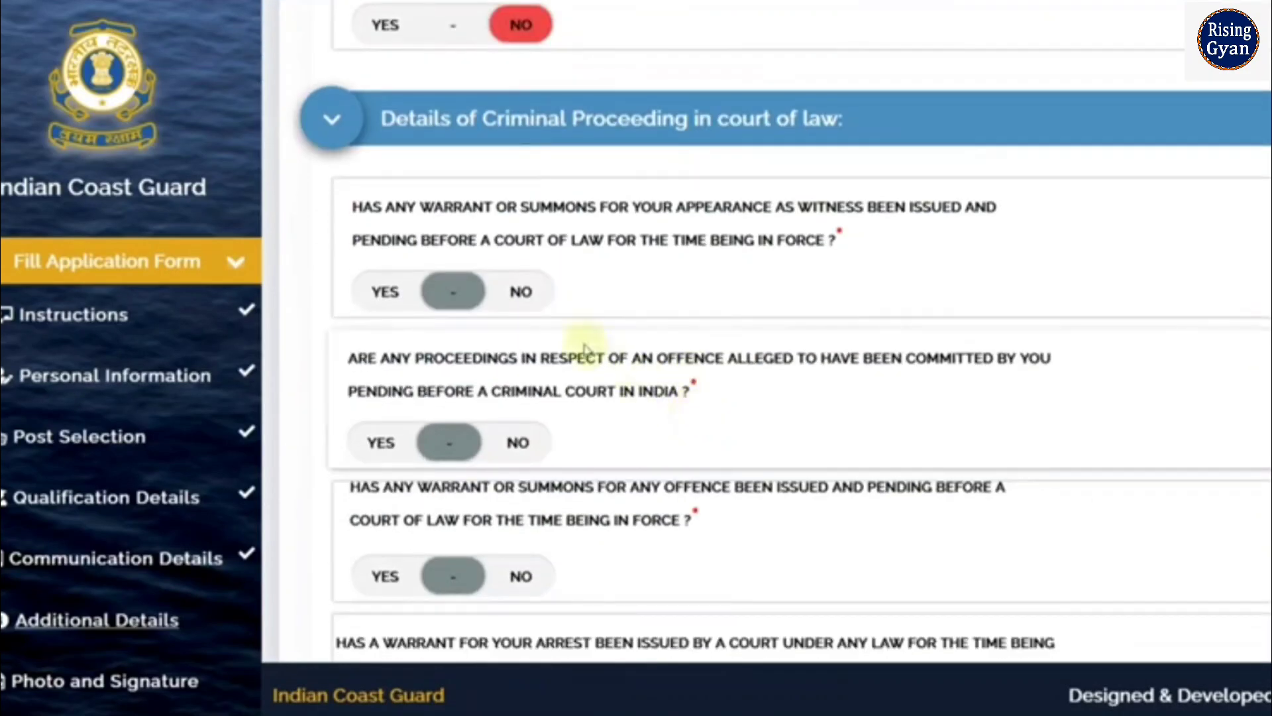
left_click(523, 293)
scroll(815, 447, "down", 5)
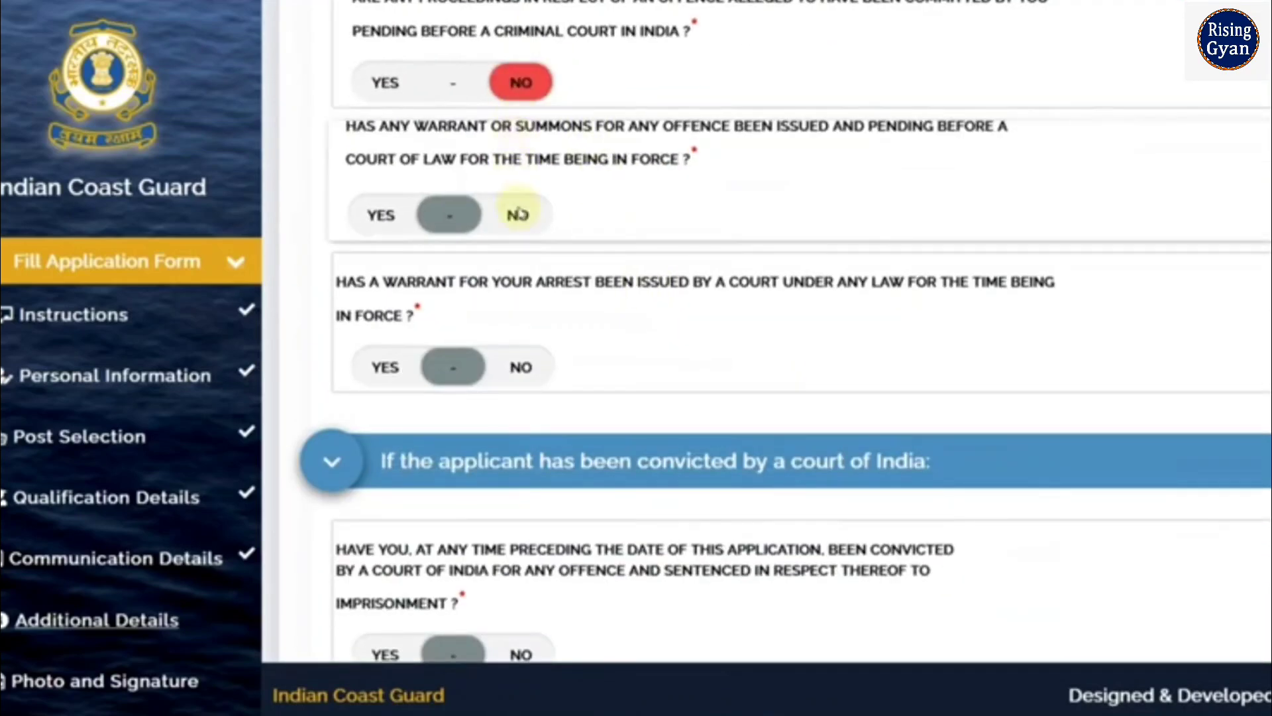
left_click(521, 214)
left_click(521, 367)
scroll(673, 363, "down", 5)
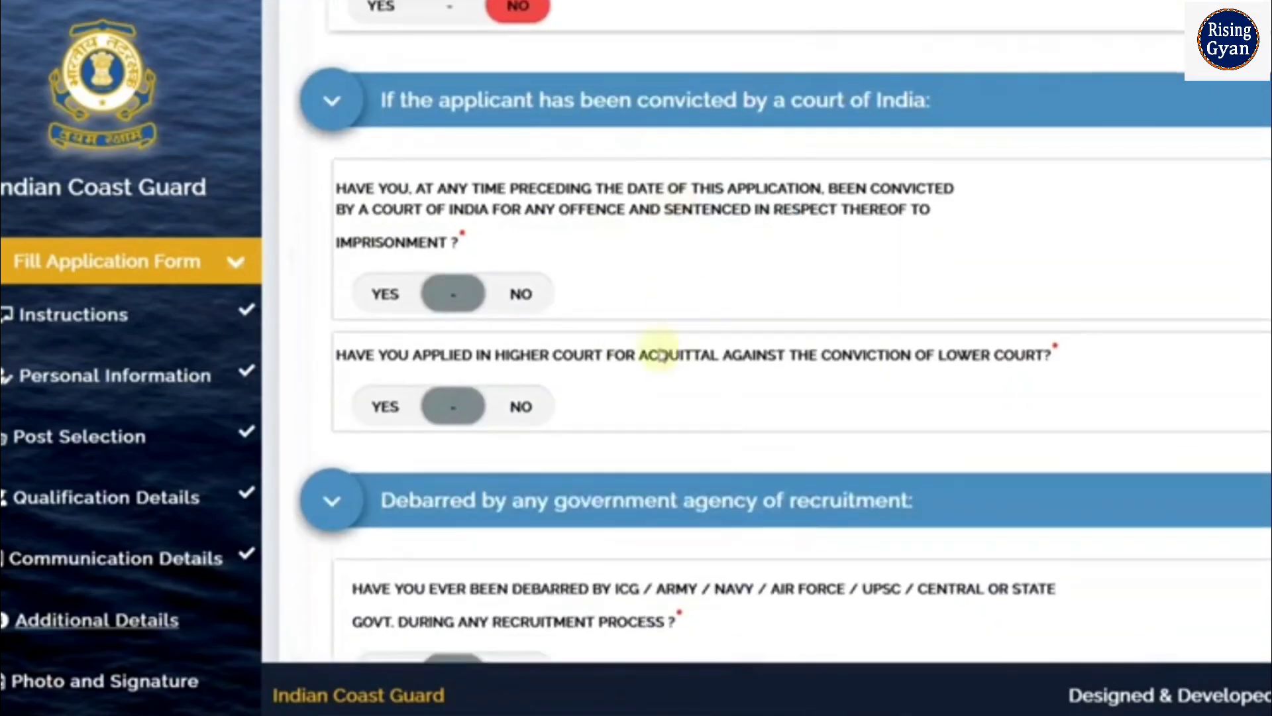
Answer NO to the acquittal, prior conviction and debarment questions, then save
left_click(538, 404)
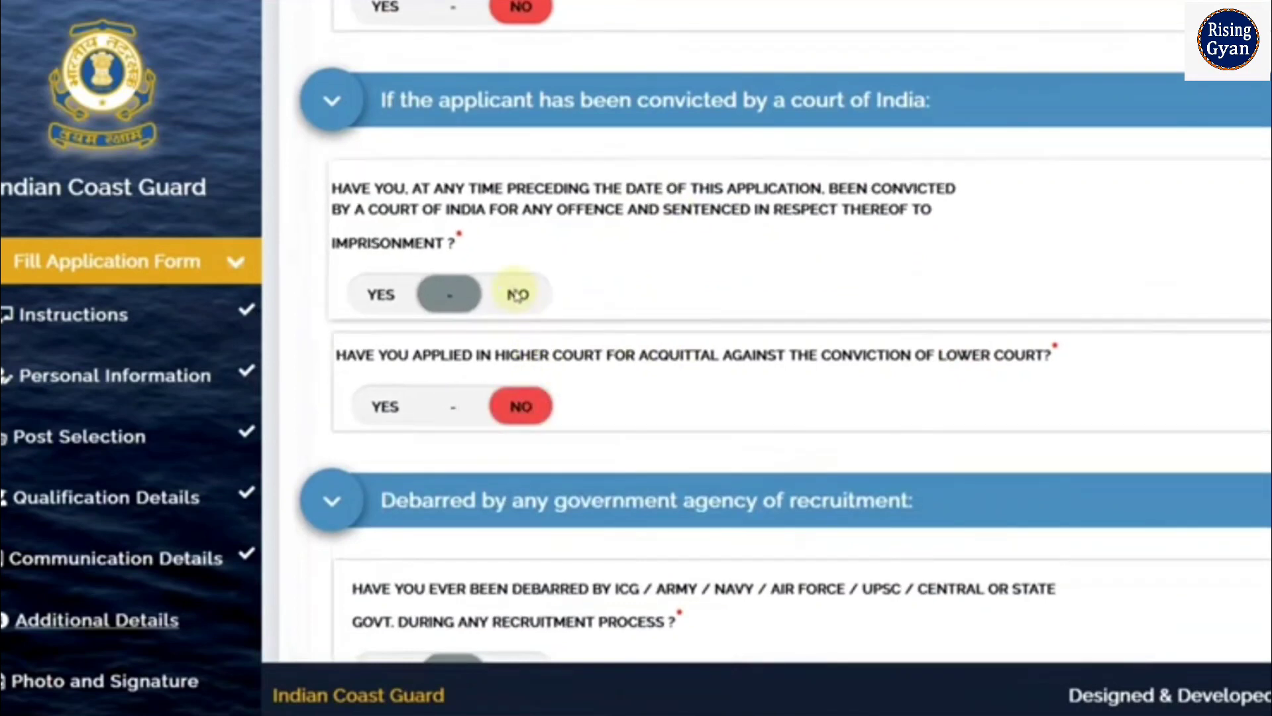
left_click(520, 293)
scroll(639, 304, "down", 3)
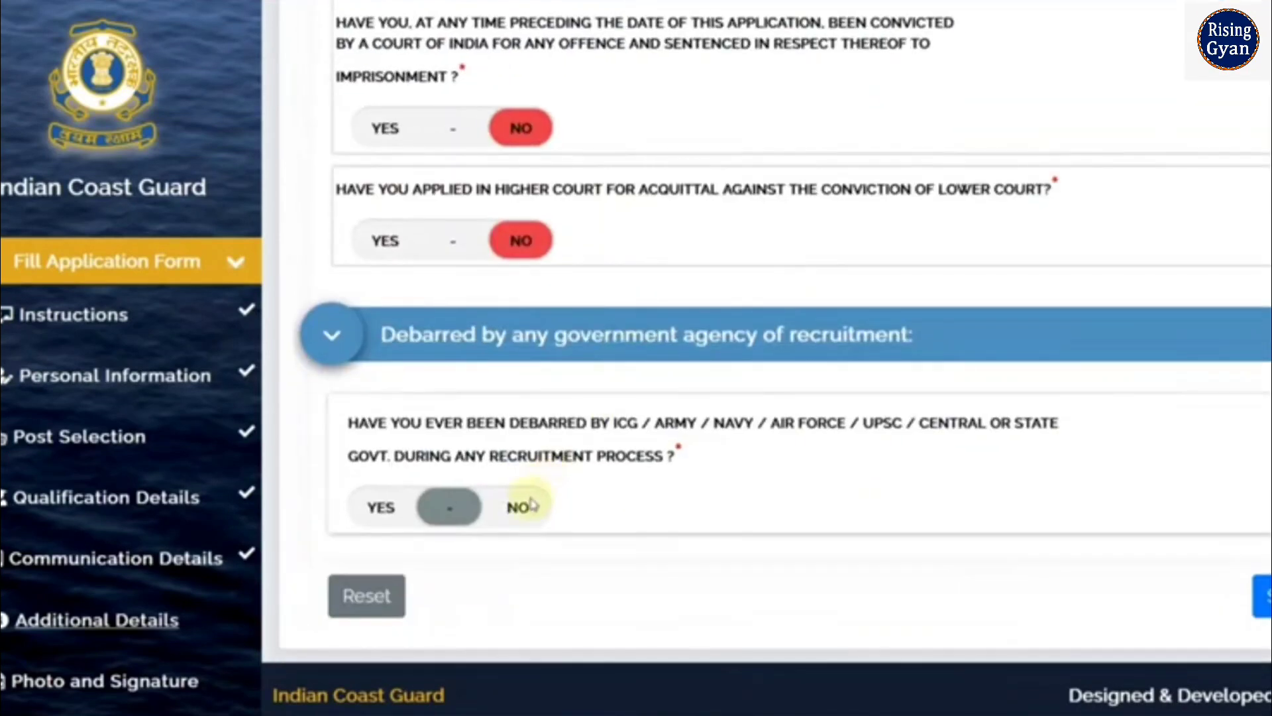
left_click(530, 505)
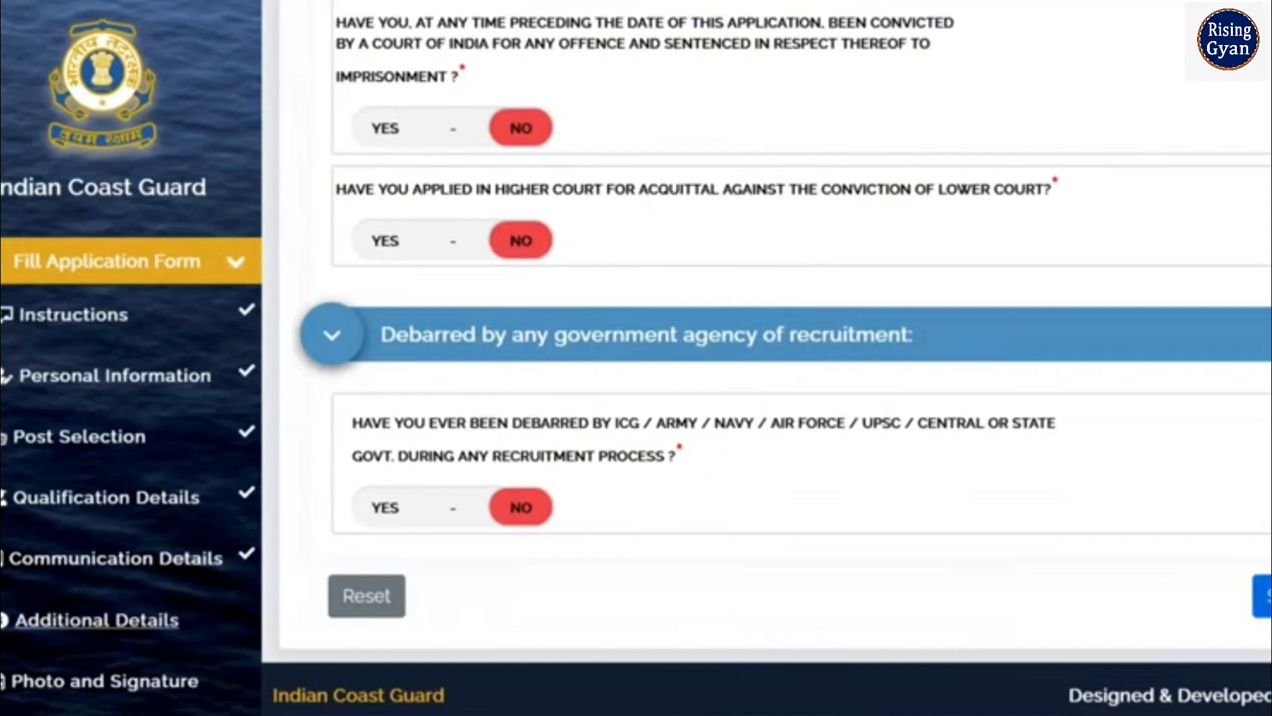
left_click(1262, 595)
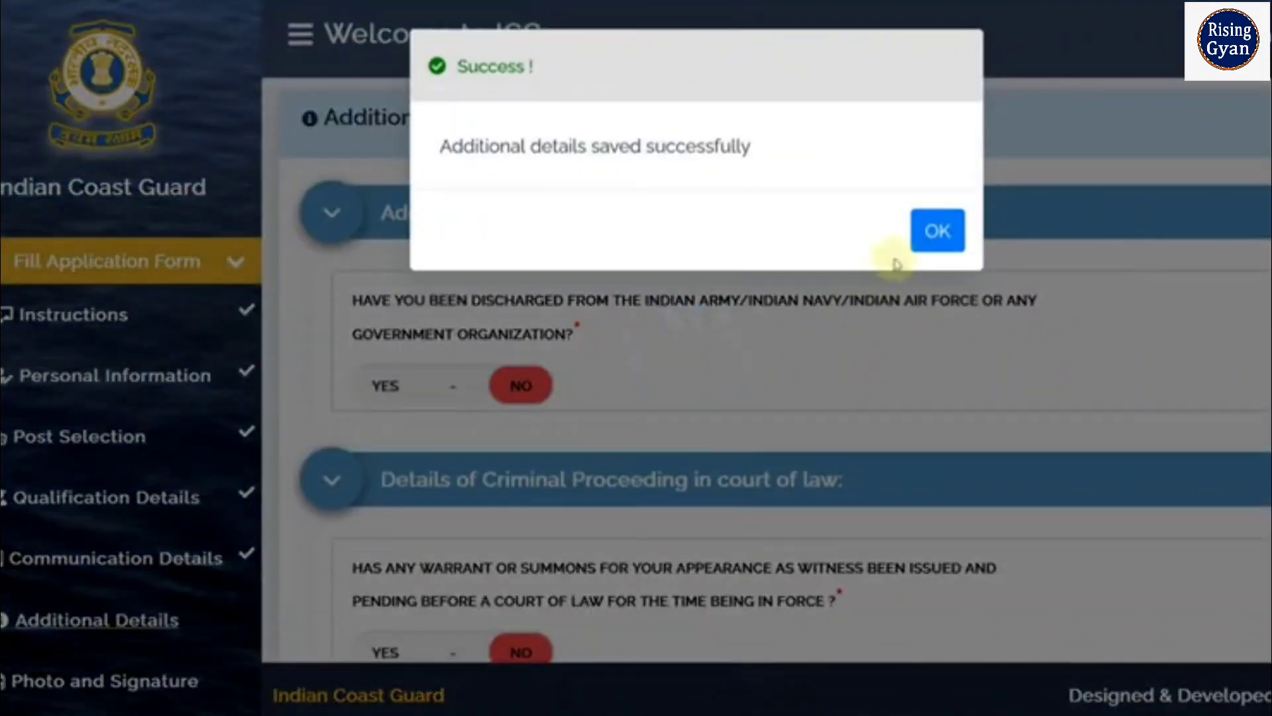
left_click(934, 232)
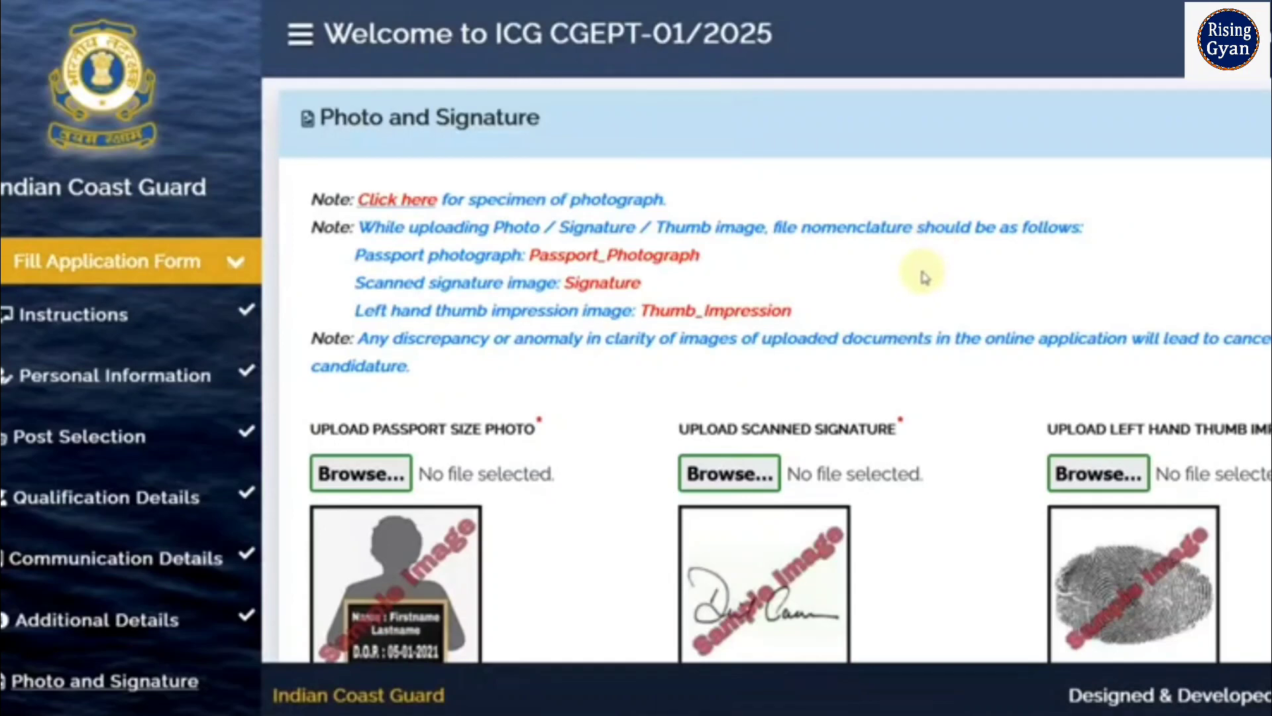
left_click(416, 198)
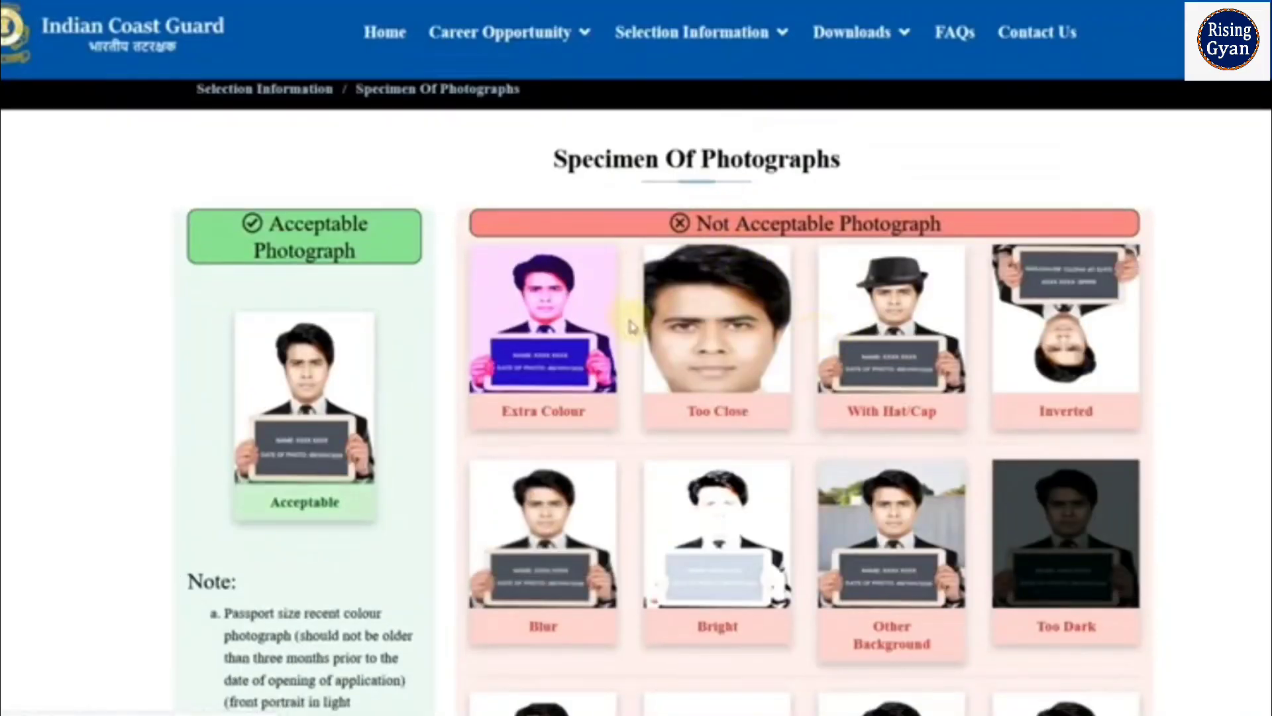
scroll(850, 346, "down", 2)
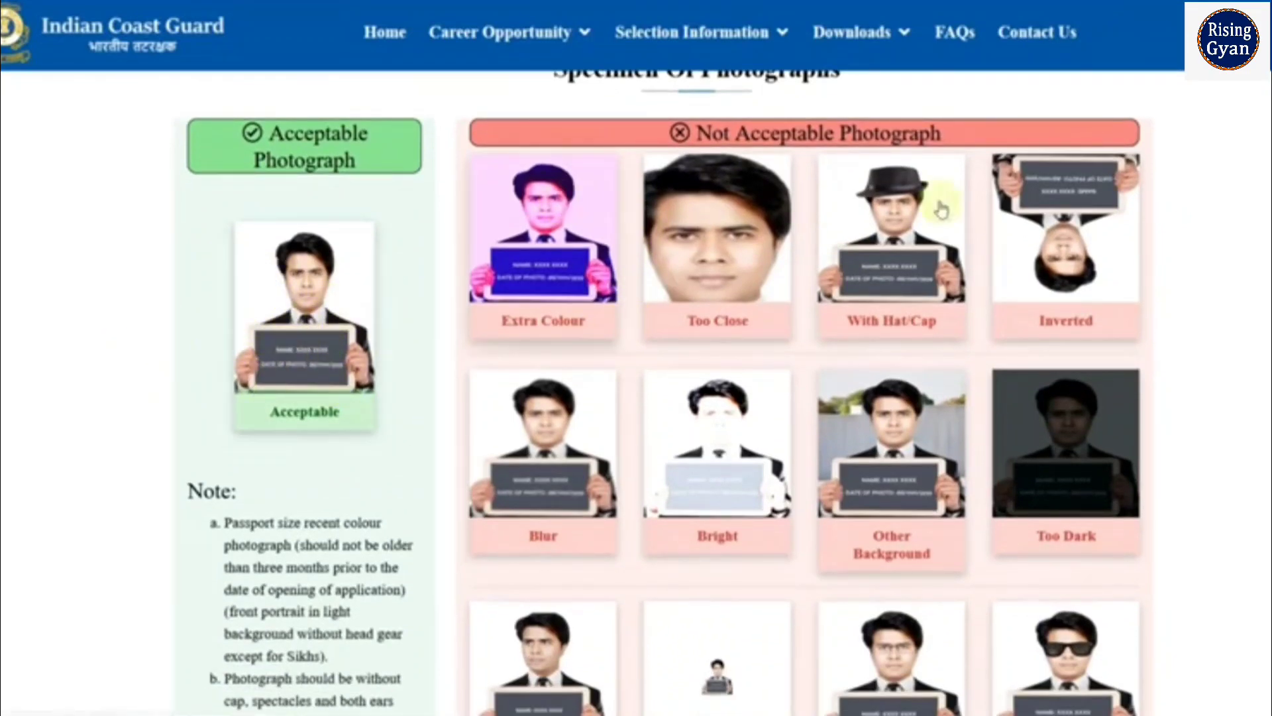
scroll(1090, 553, "down", 4)
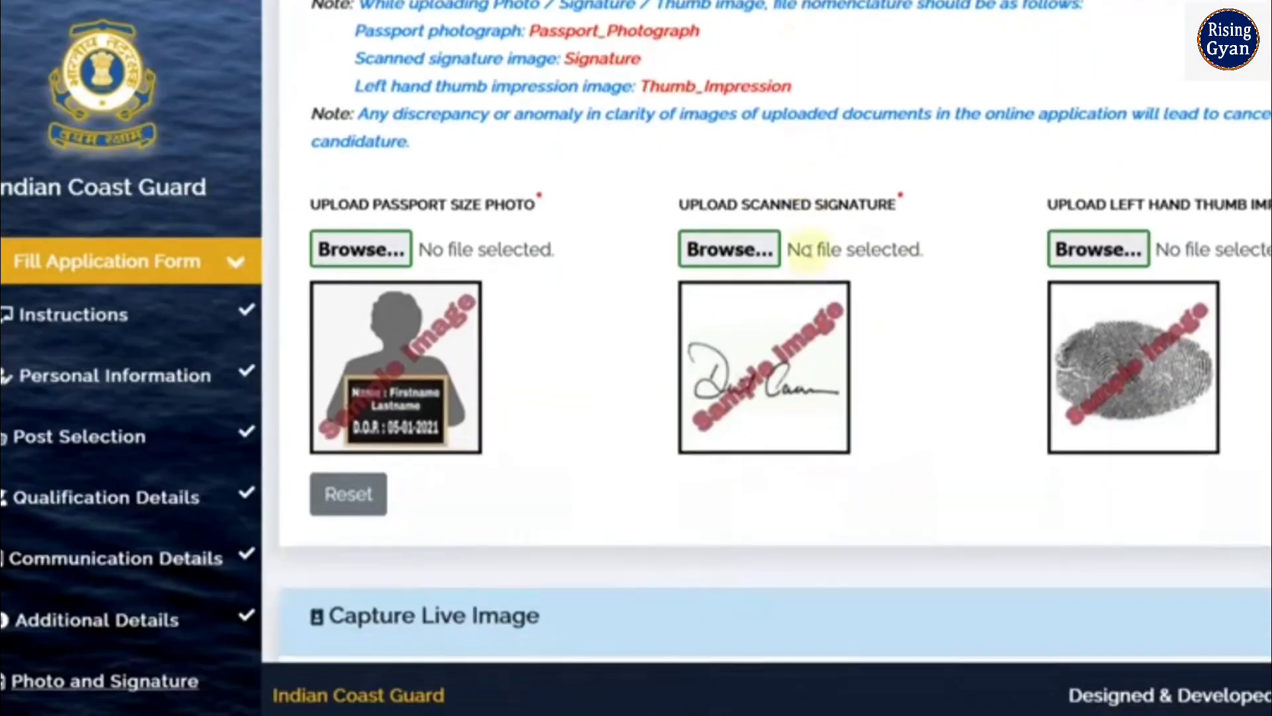
scroll(477, 351, "down", 1)
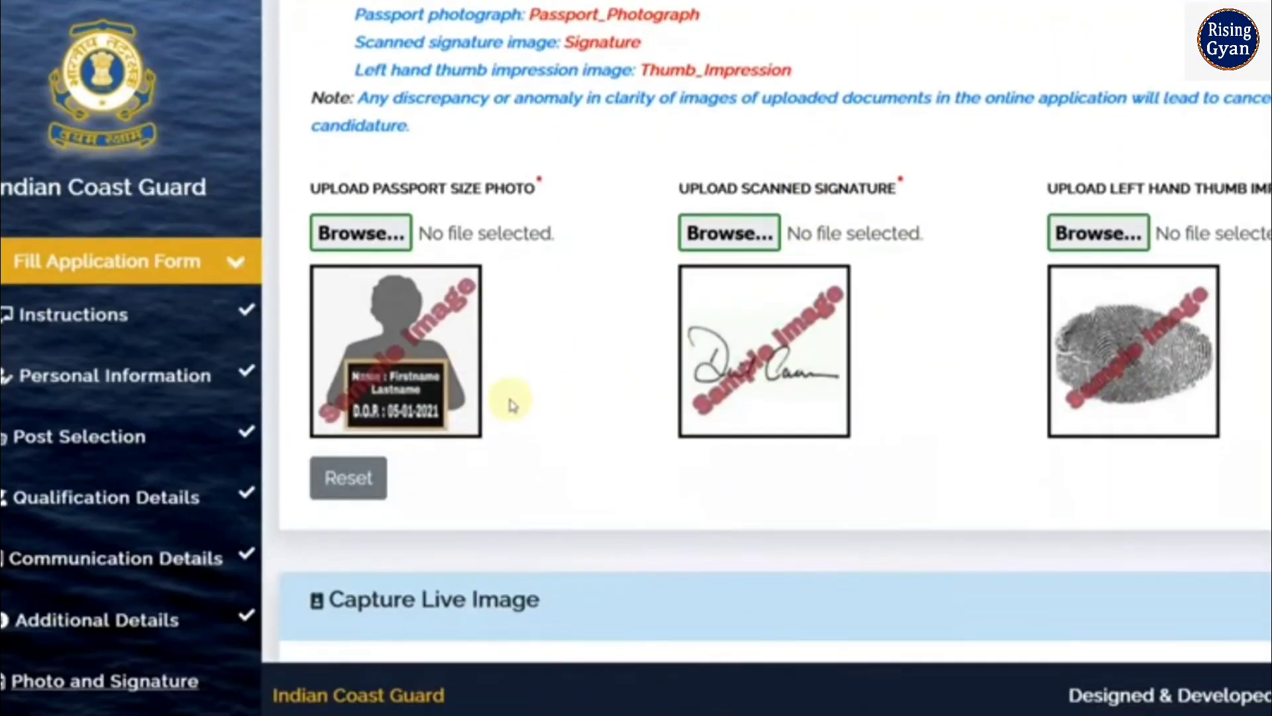
Highlight the required photo and signature file names, such as Passport_Photograph, in the instructions
scroll(512, 404, "up", 2)
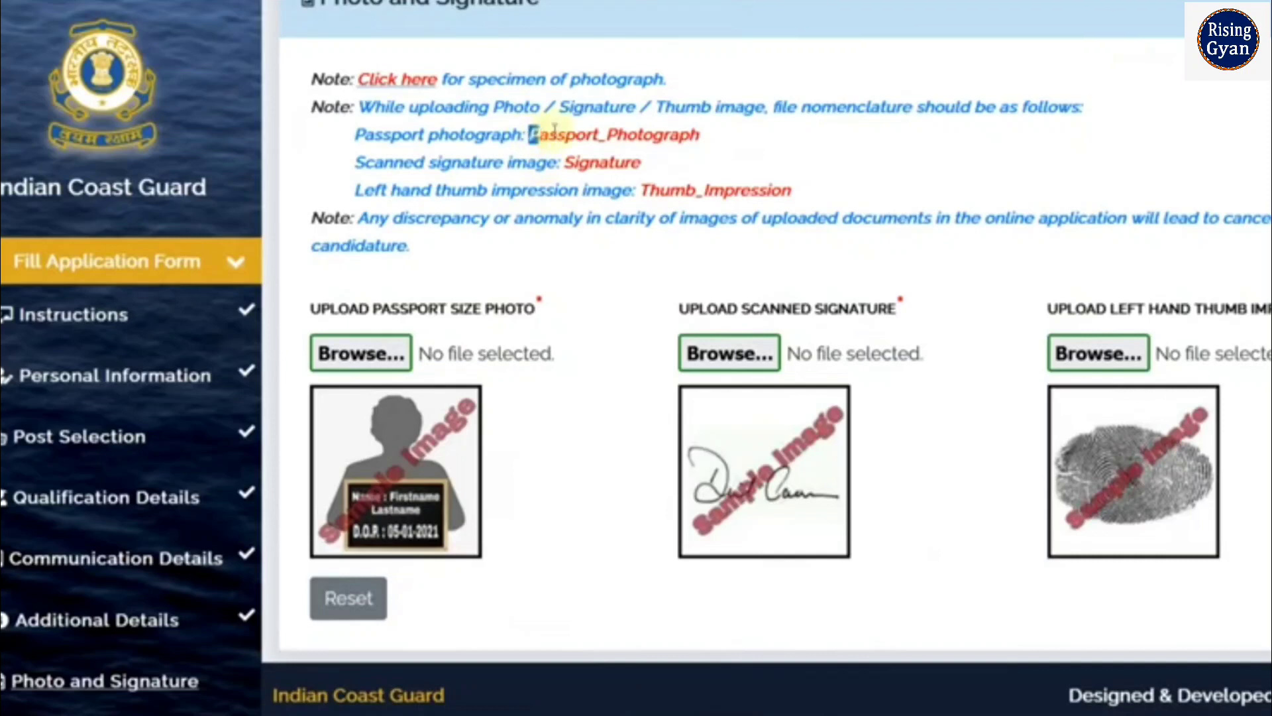
left_click_drag(554, 131, 710, 131)
left_click(731, 140)
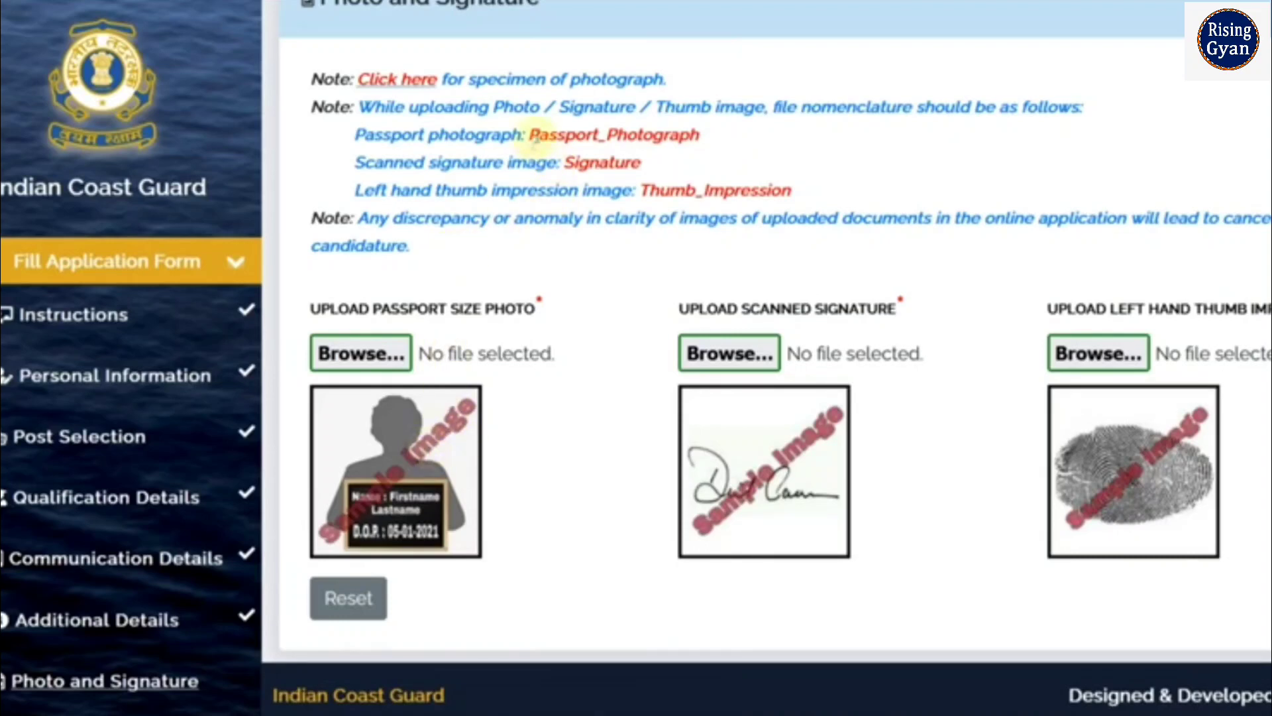
left_click_drag(535, 135, 690, 136)
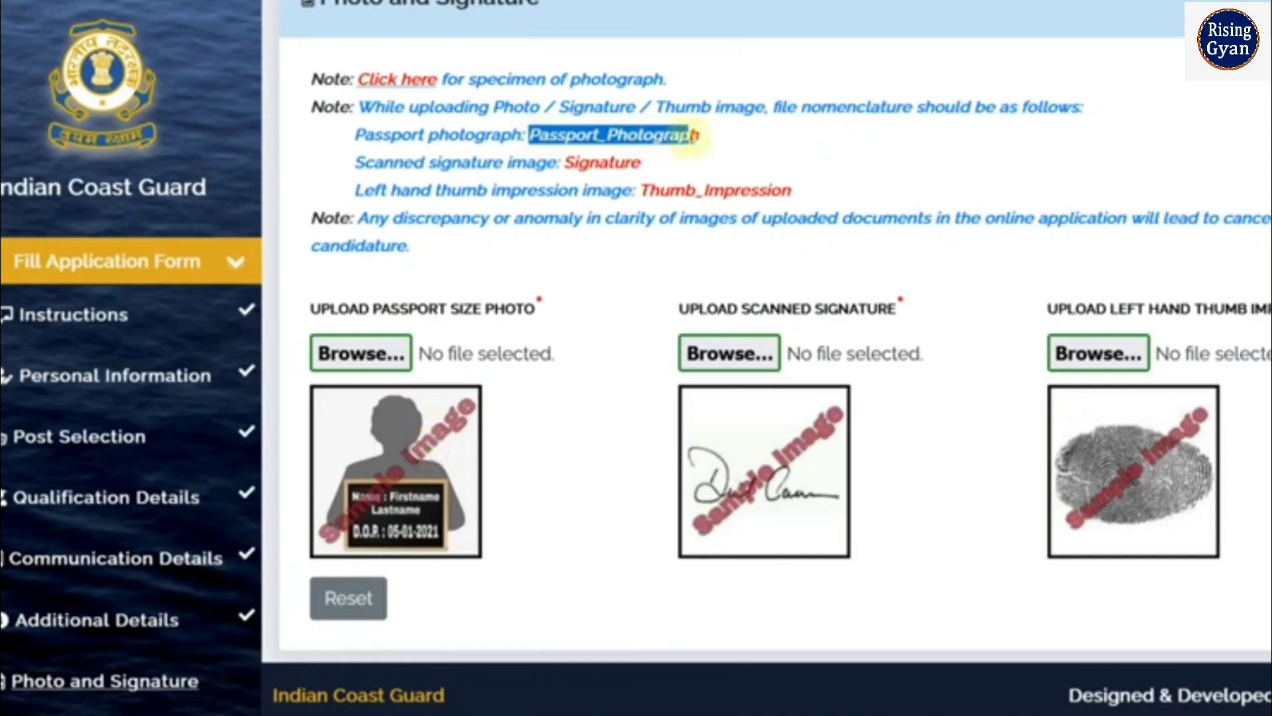
left_click(616, 184)
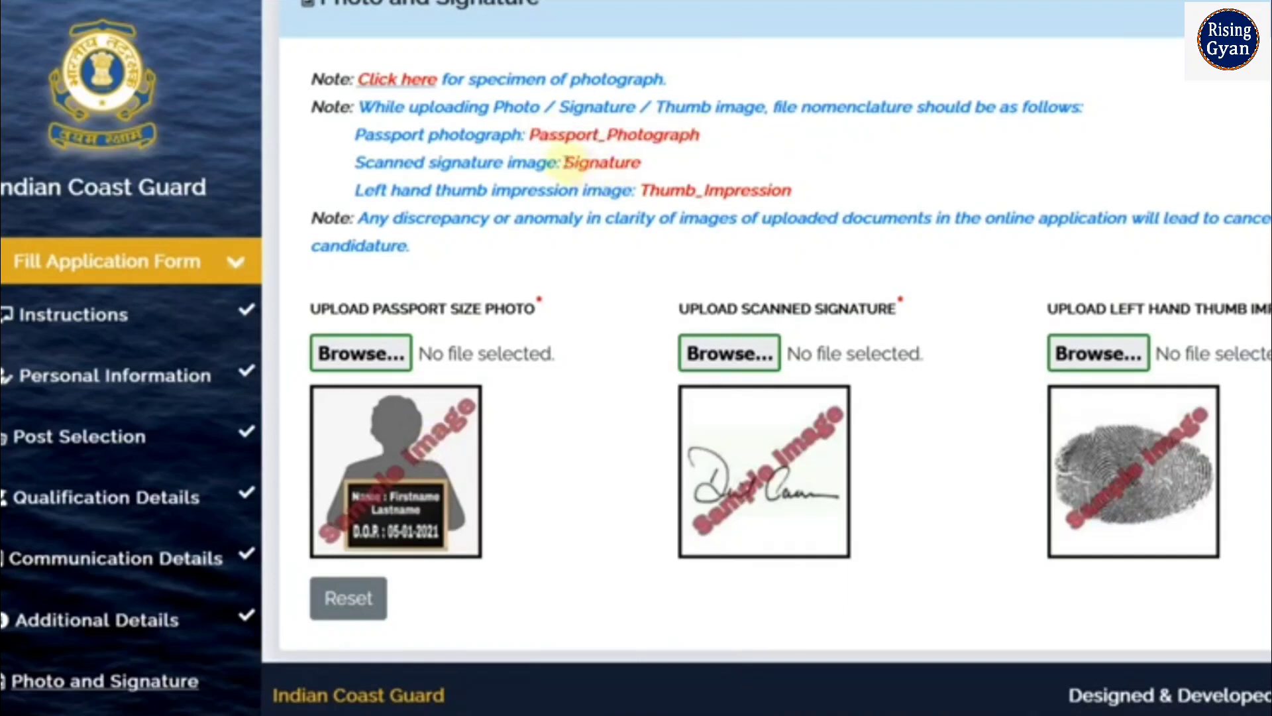
mouse_move(564, 162)
left_mouse_down()
mouse_move(625, 164)
mouse_move(687, 192)
mouse_move(759, 191)
left_mouse_up()
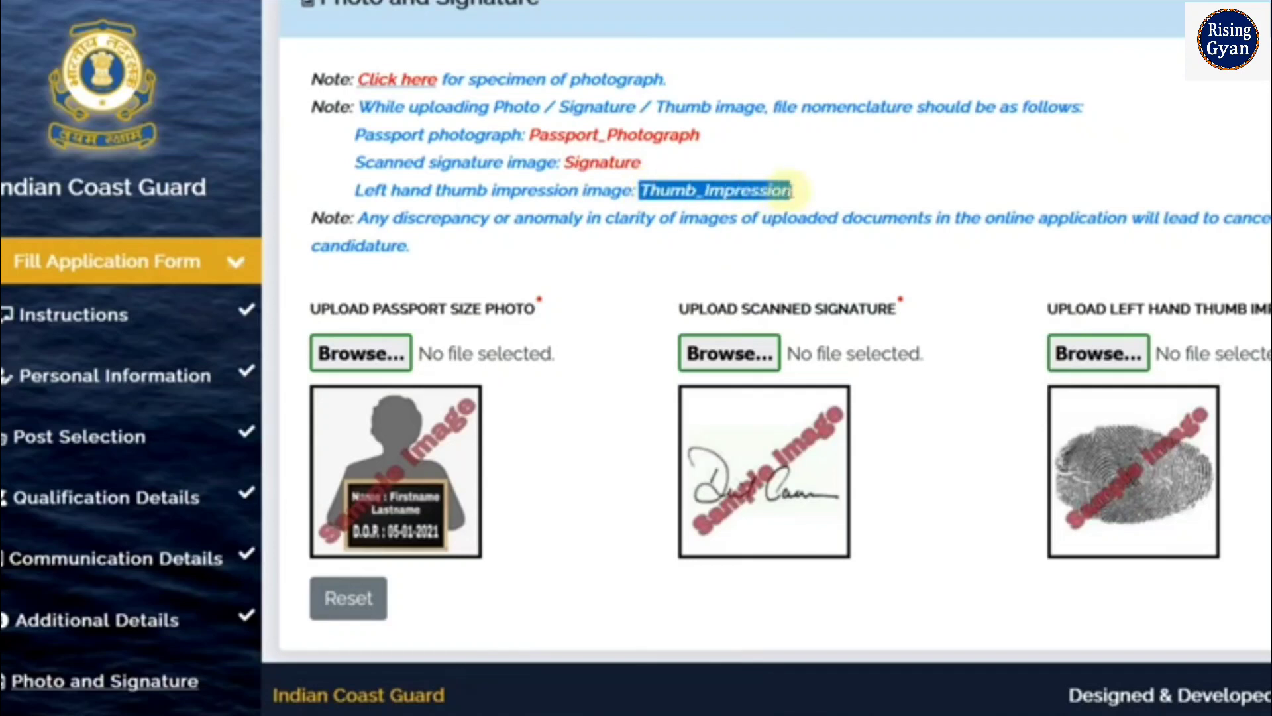
left_click(791, 190)
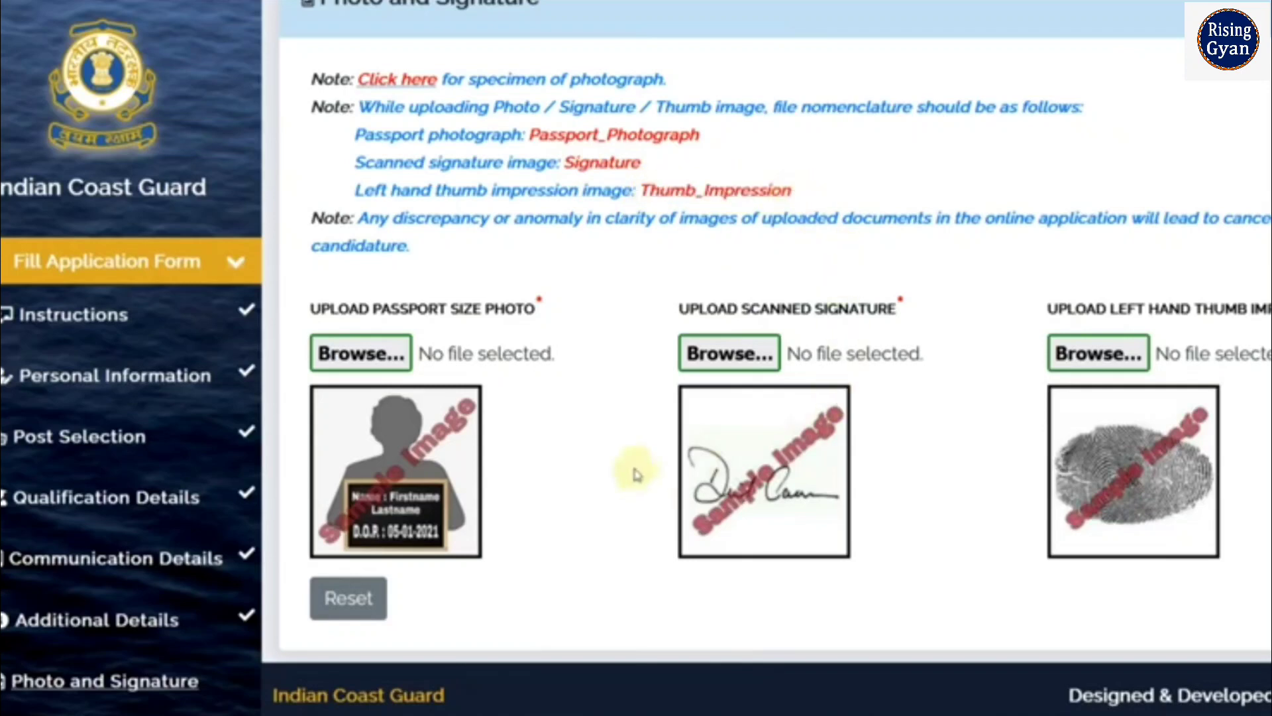
Scroll through the Photo and Signature section to review the uploads
scroll(770, 434, "down", 3)
scroll(772, 436, "down", 4)
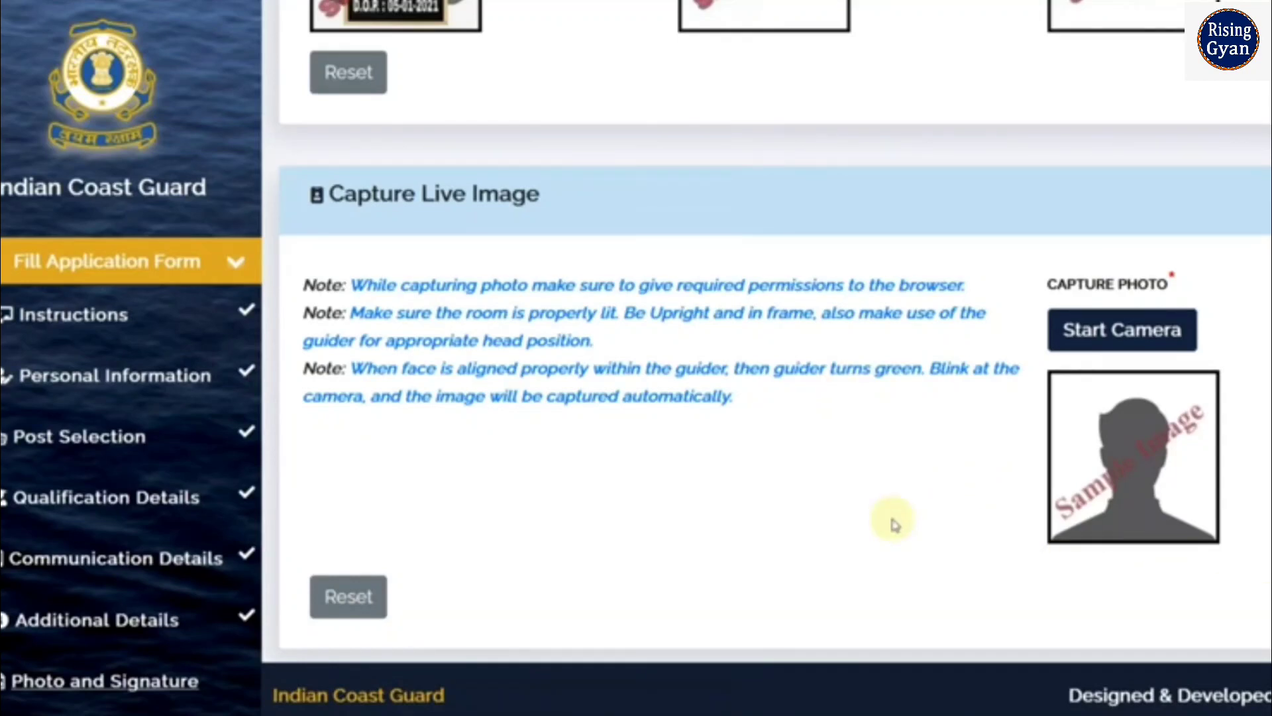
scroll(892, 523, "up", 3)
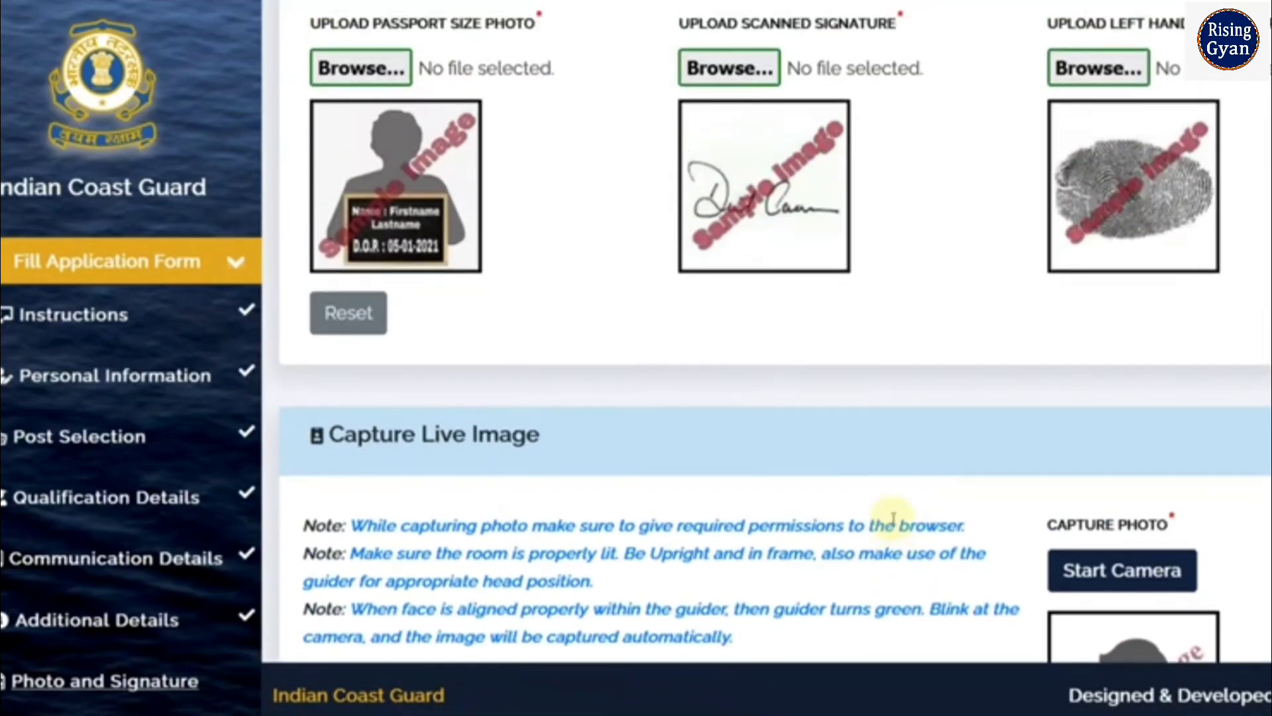
scroll(893, 520, "down", 3)
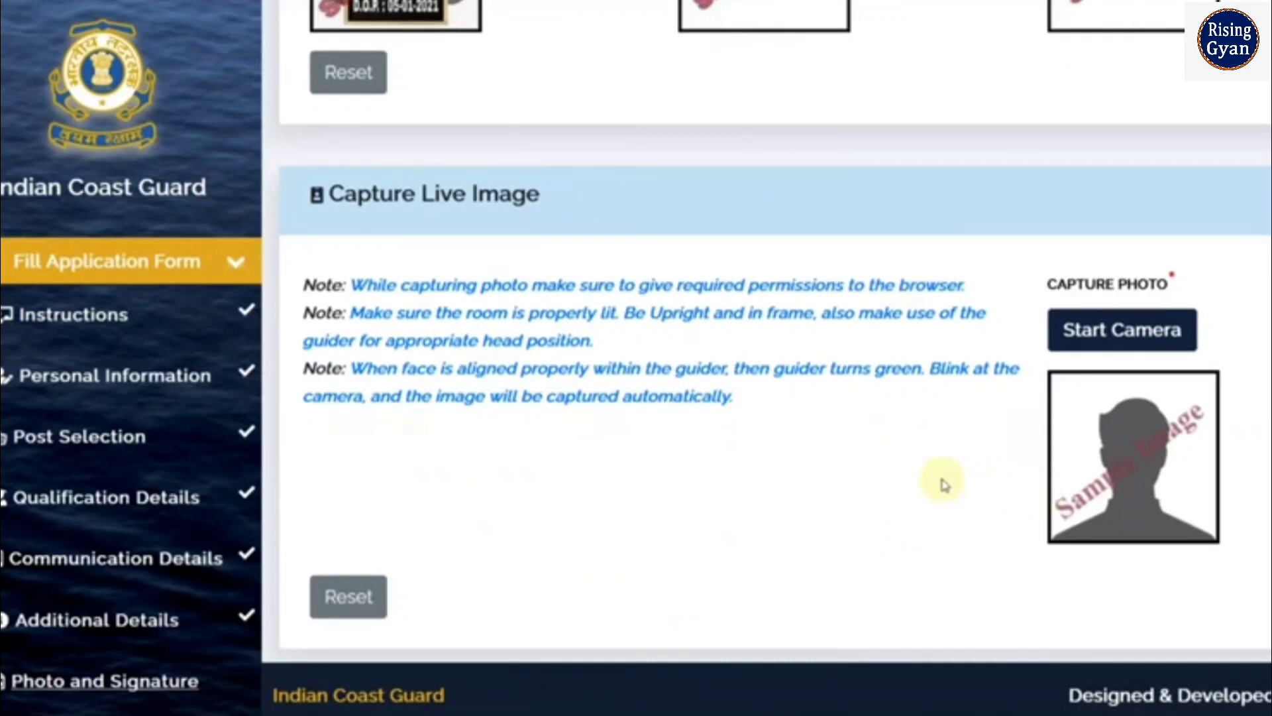
scroll(944, 484, "up", 5)
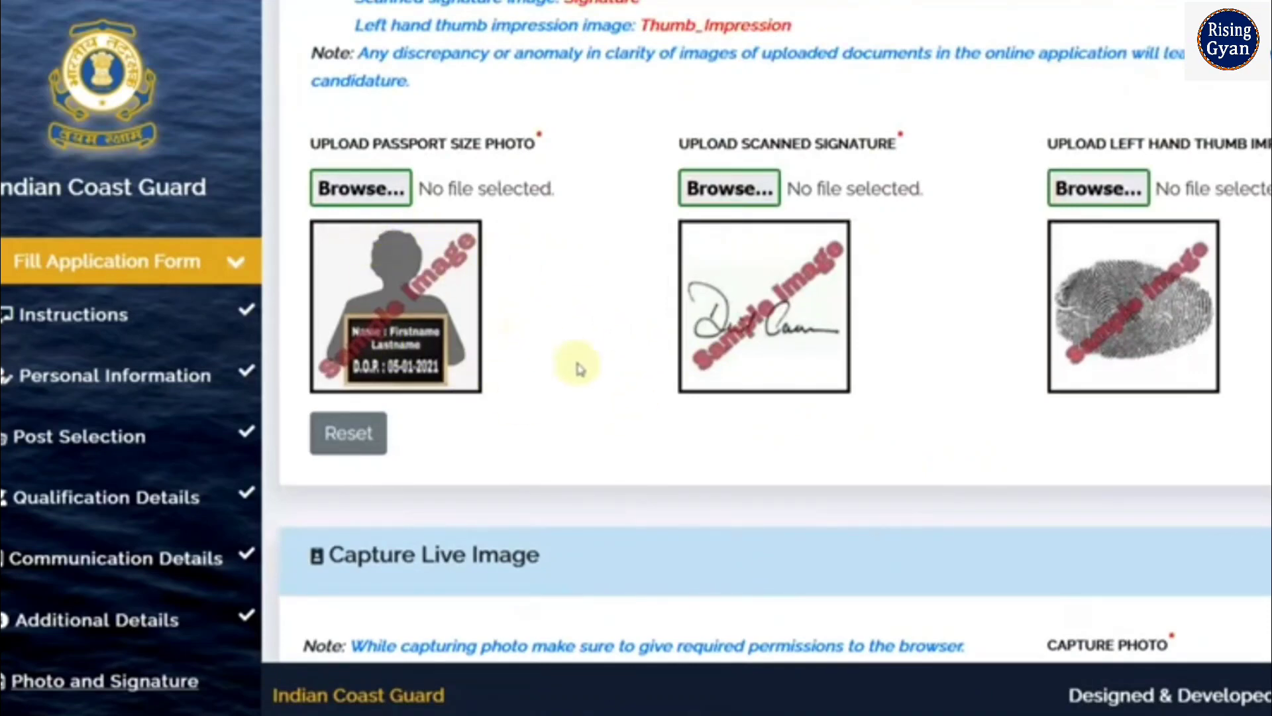
scroll(576, 368, "up", 3)
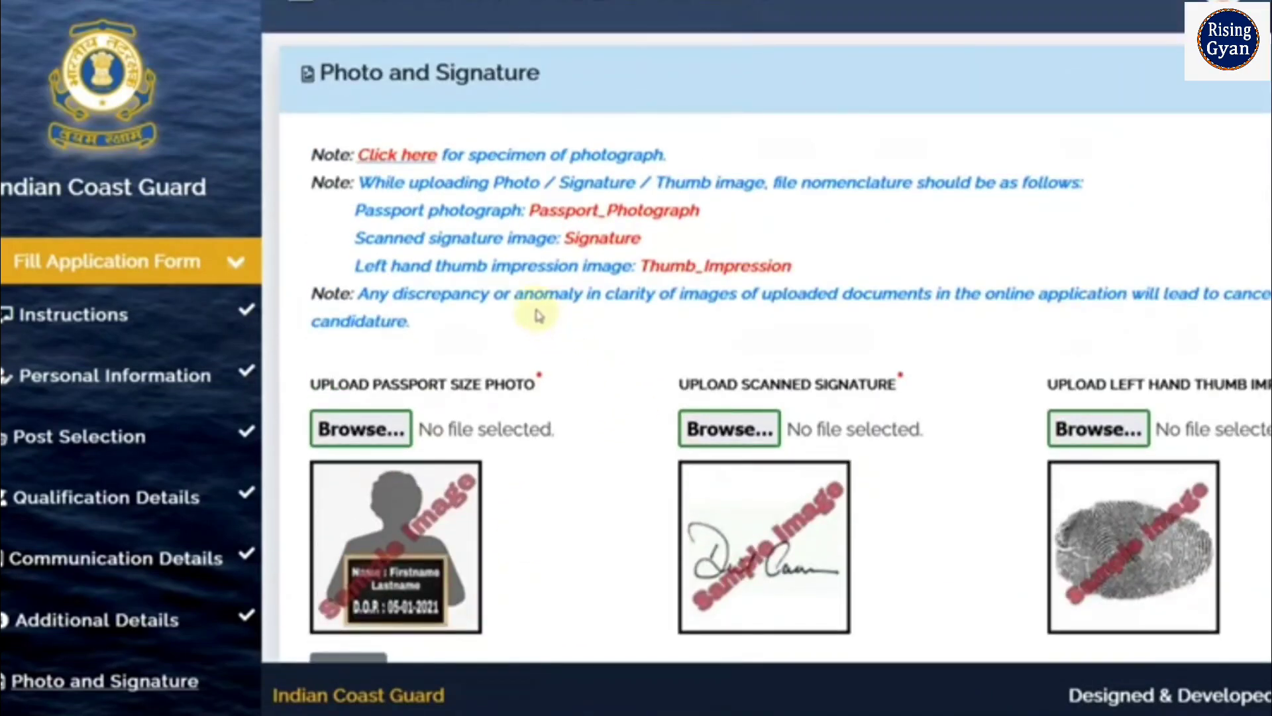
scroll(537, 314, "down", 3)
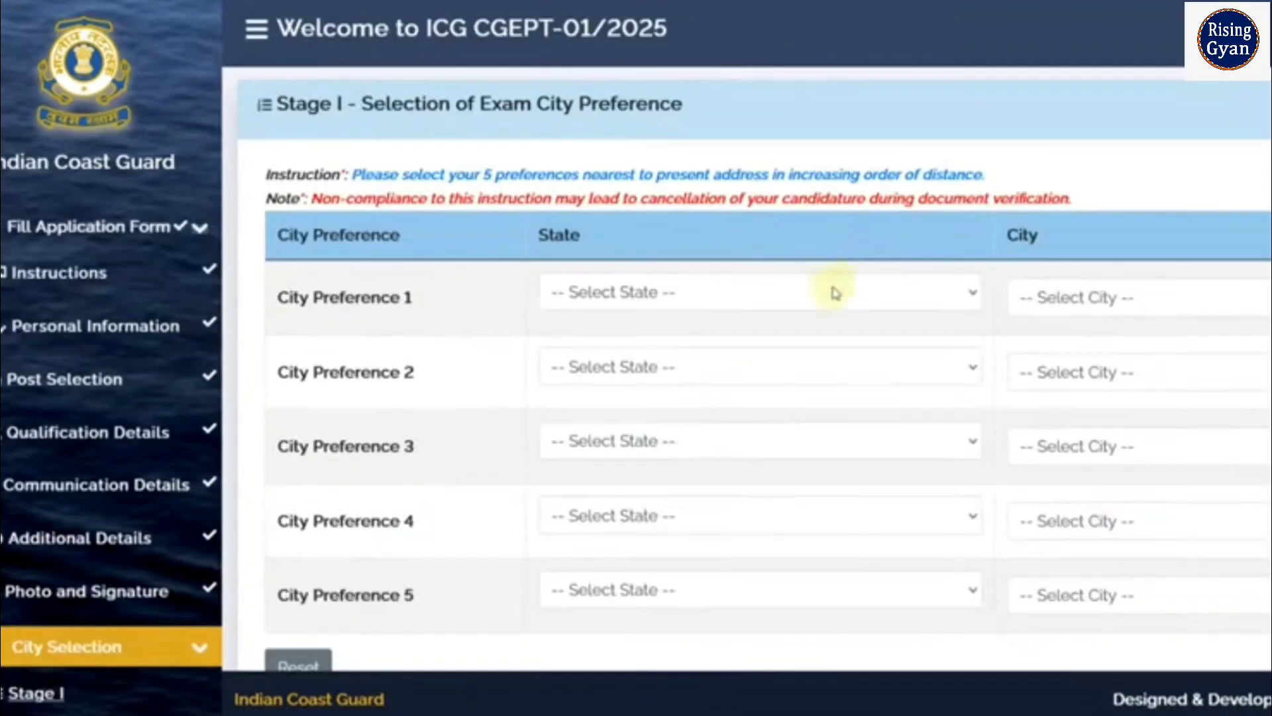
Set preferences 1–3 to Rajasthan/Jaipur, Delhi/Delhi and NCR, and Delhi/Noida/Greater Noida
scroll(921, 325, "down", 1)
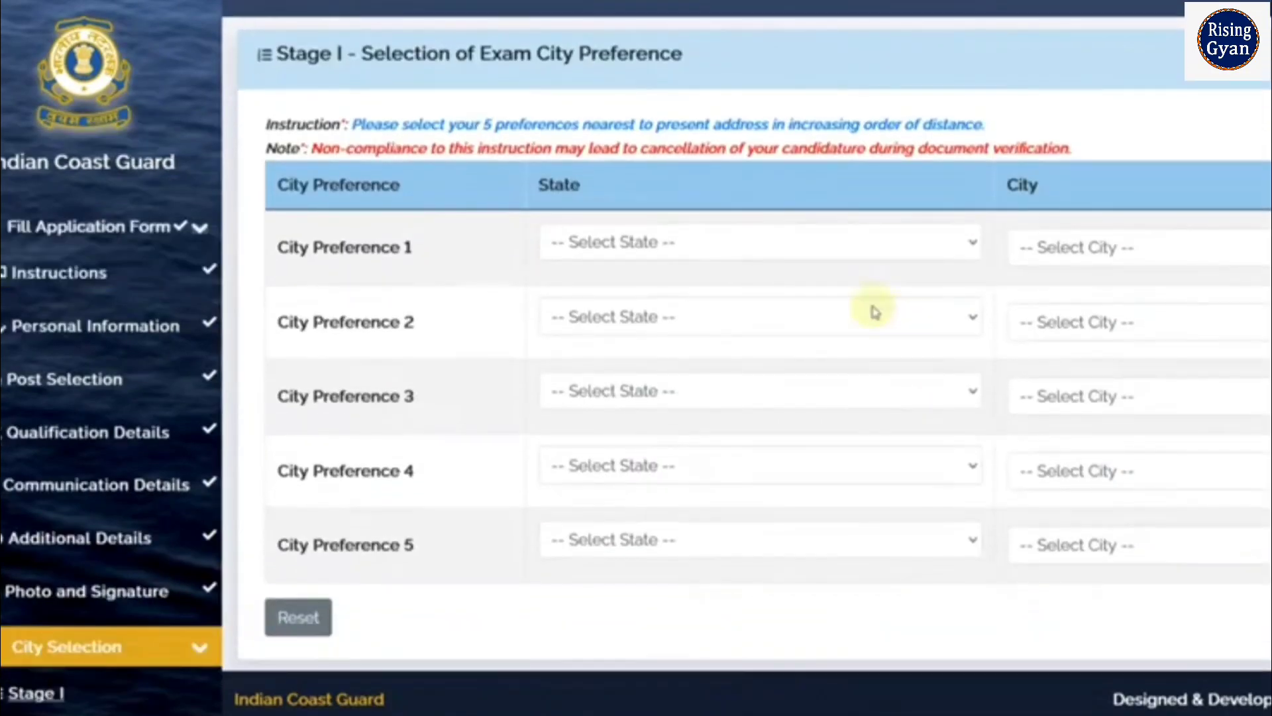
left_click(755, 250)
scroll(725, 434, "down", 5)
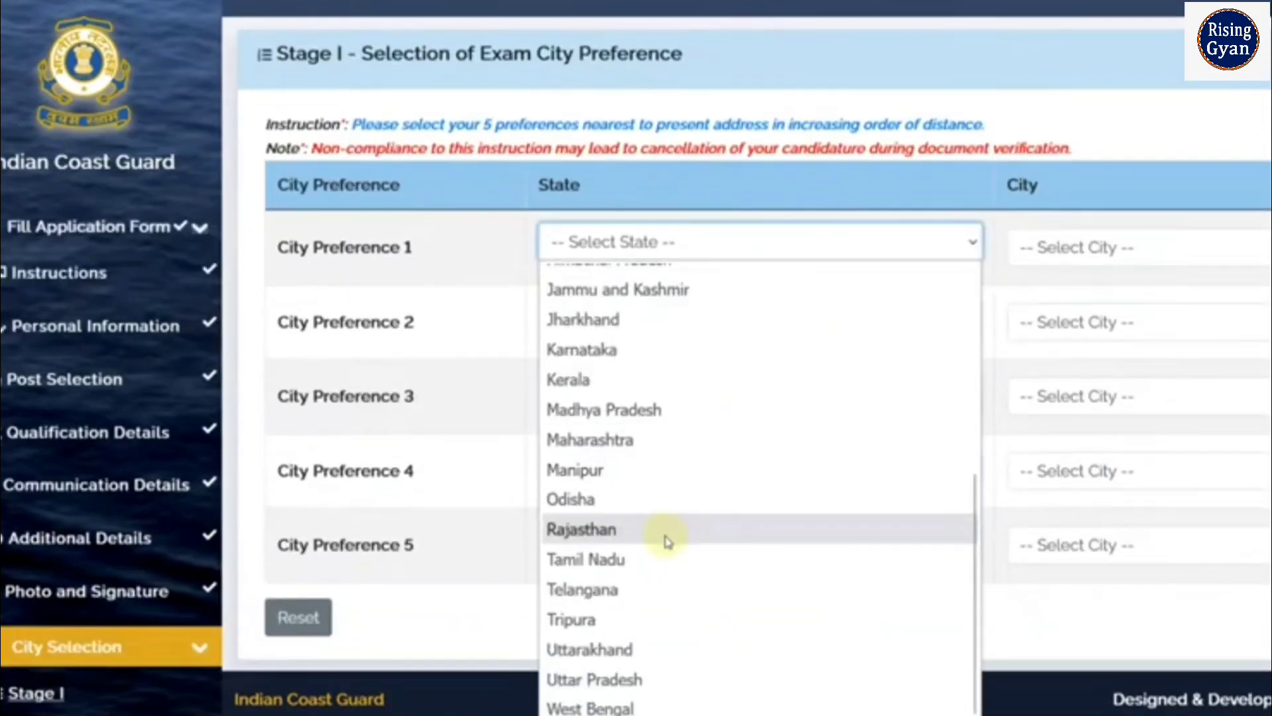
left_click(666, 542)
left_click(1052, 248)
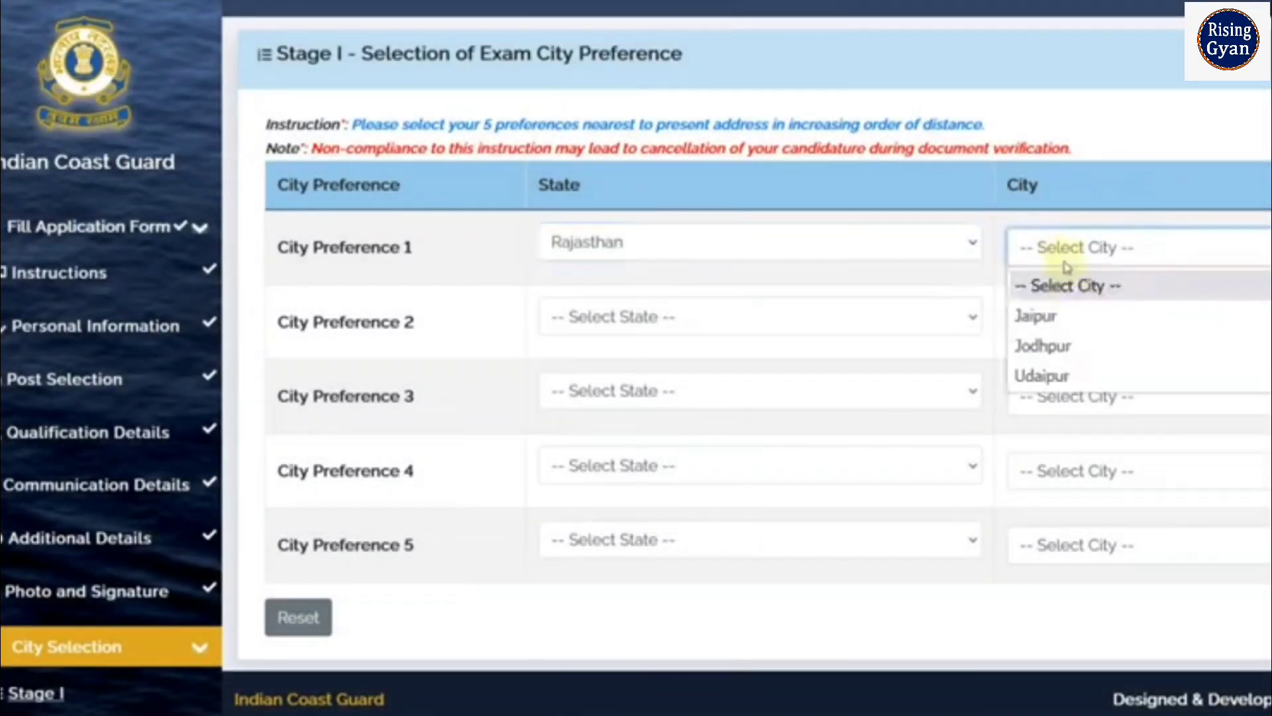
left_click(1072, 319)
left_click(641, 316)
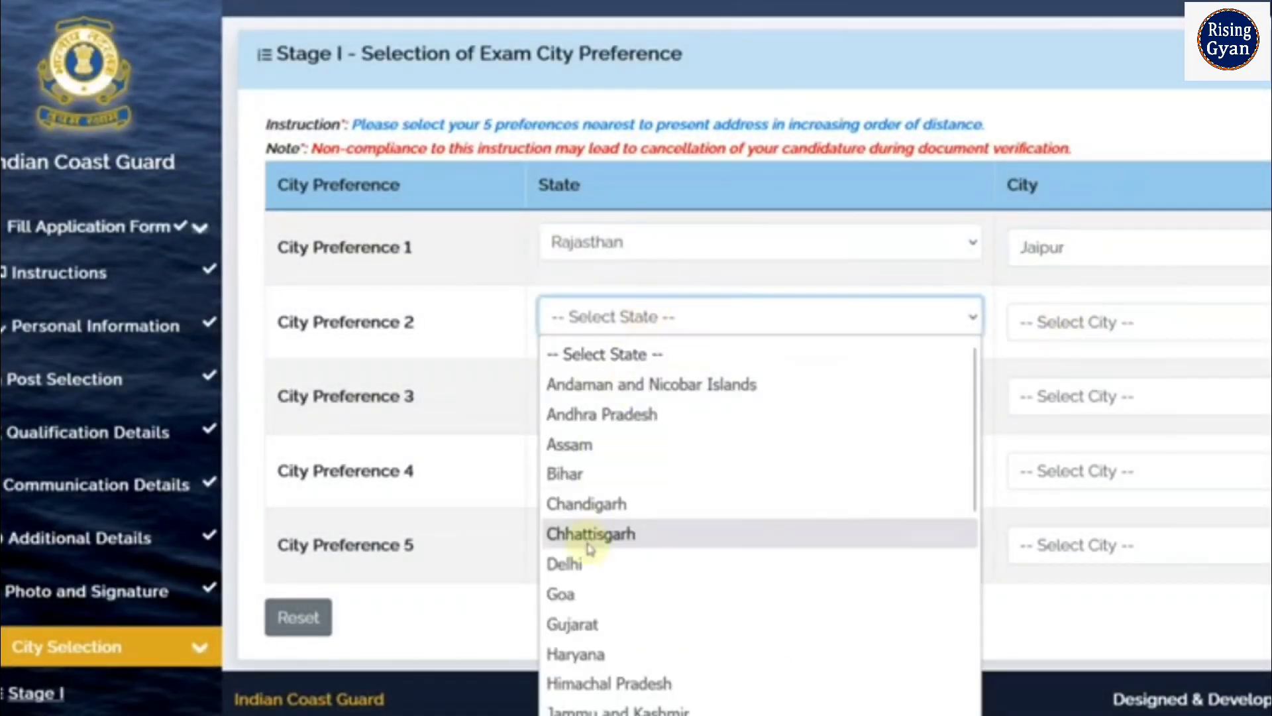
left_click(570, 564)
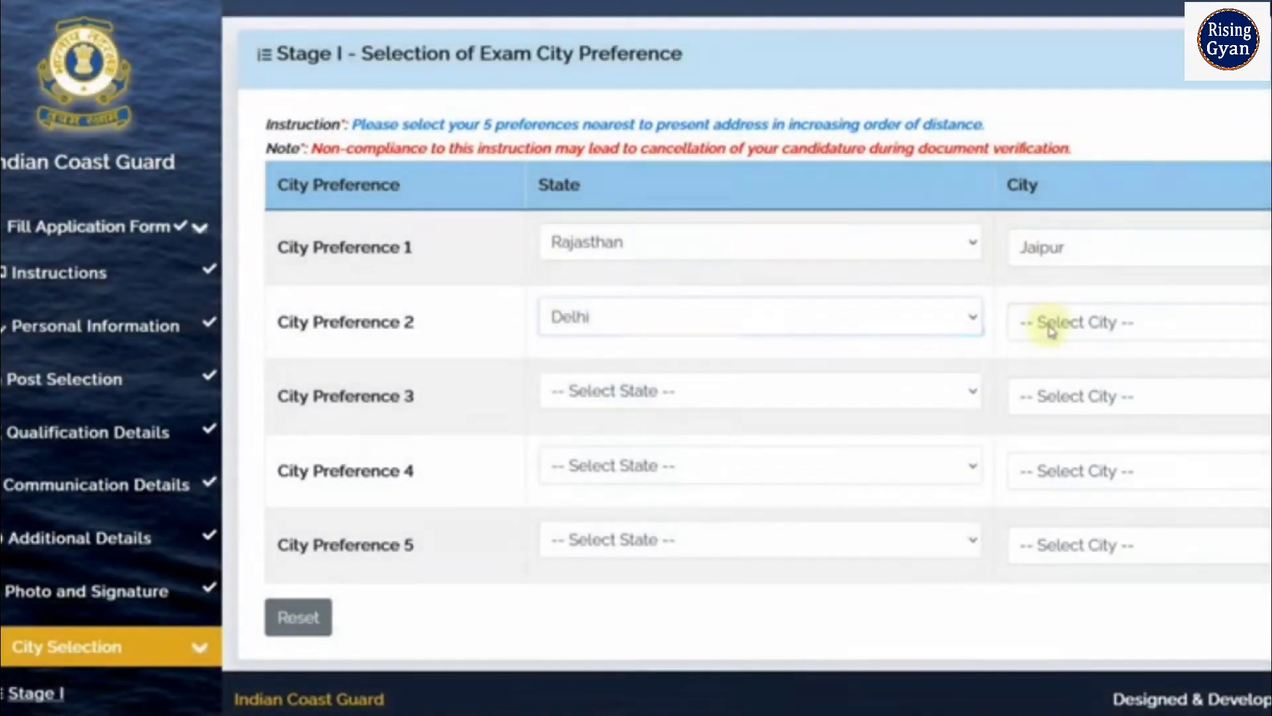
left_click(1052, 328)
left_click(1059, 390)
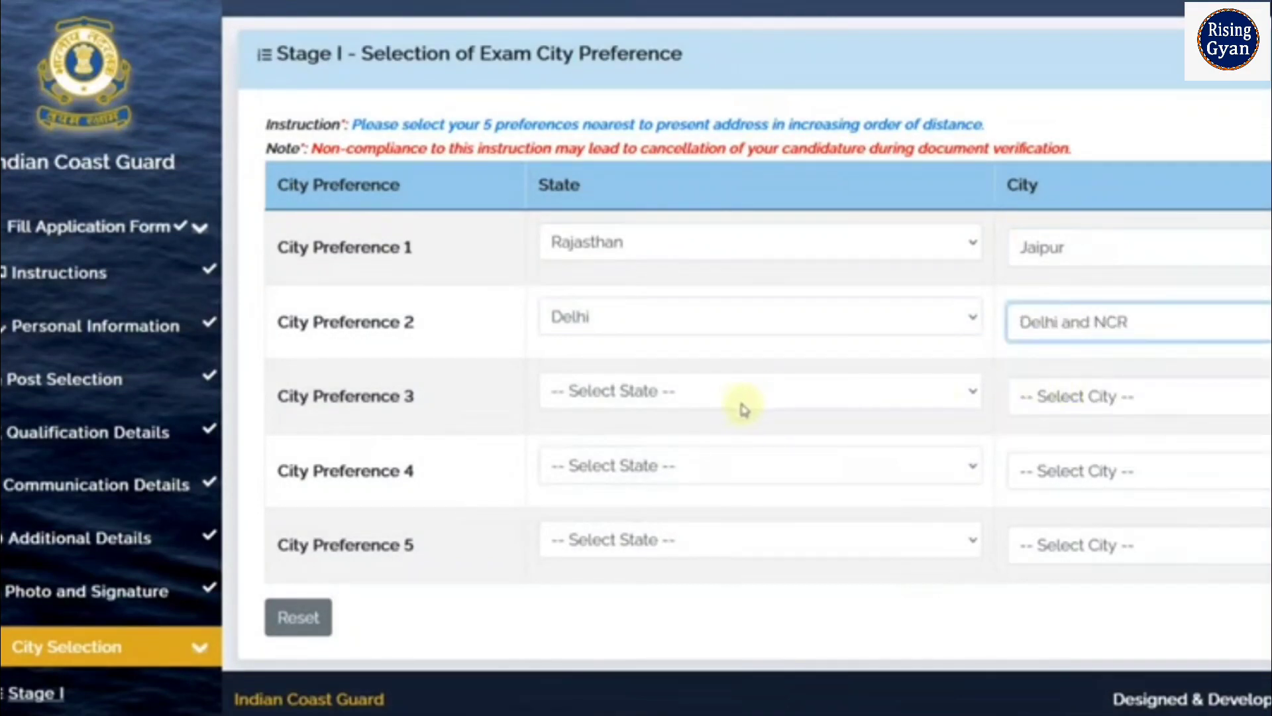
left_click(664, 411)
left_click(600, 227)
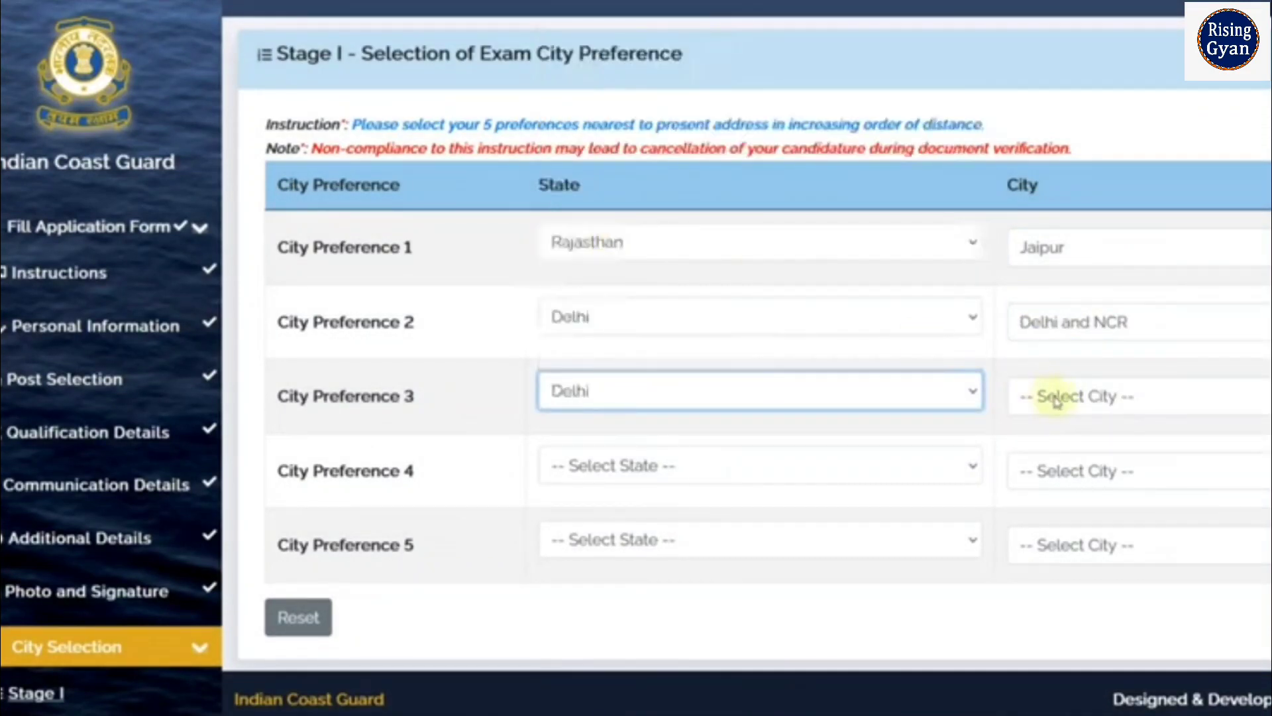
left_click(1059, 398)
left_click(1064, 524)
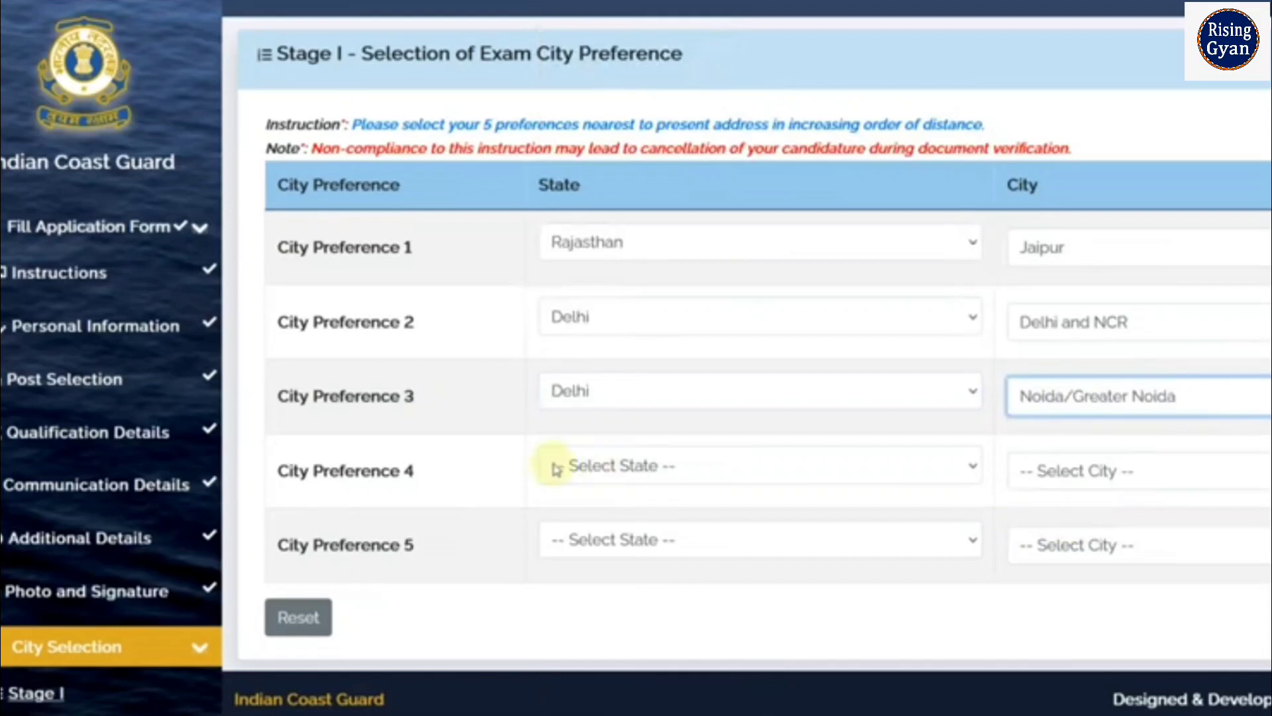
Set preferences 4 and 5 to Rajasthan/Udaipur and Rajasthan/Jodhpur, then save
left_click(554, 467)
scroll(583, 331, "down", 5)
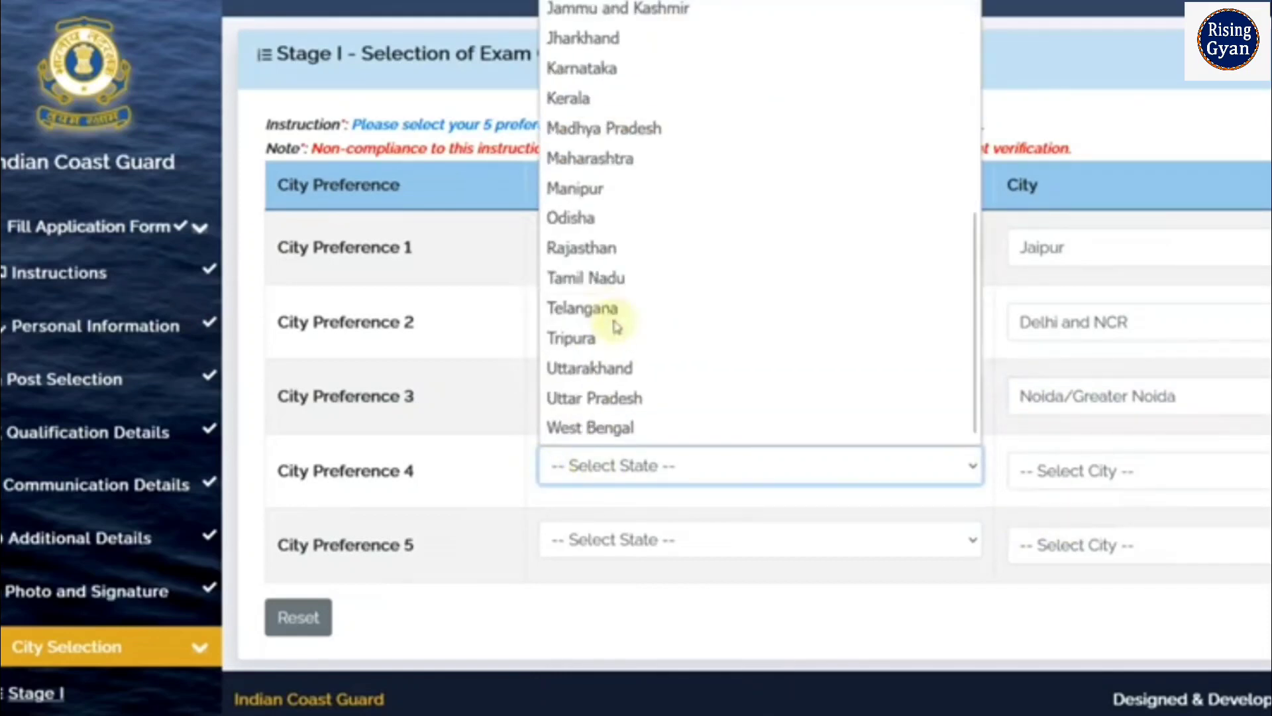
left_click(603, 249)
left_click(1051, 471)
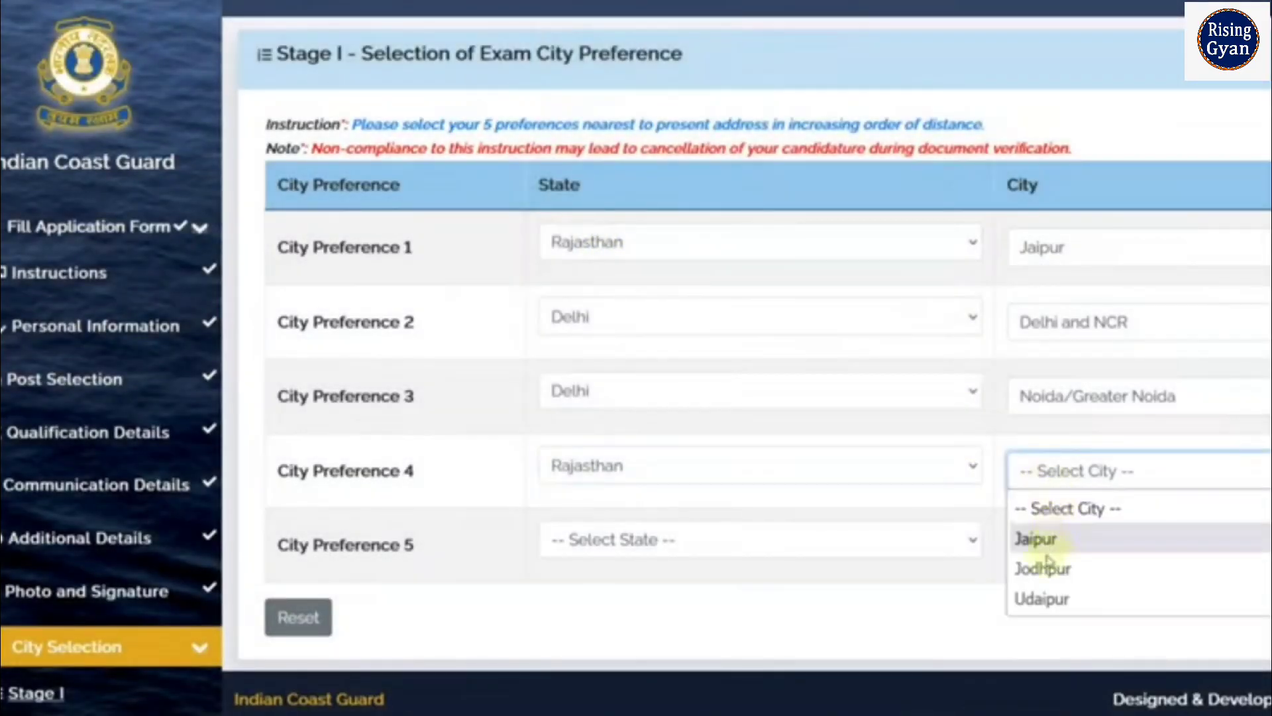
left_click(1050, 599)
left_click(726, 548)
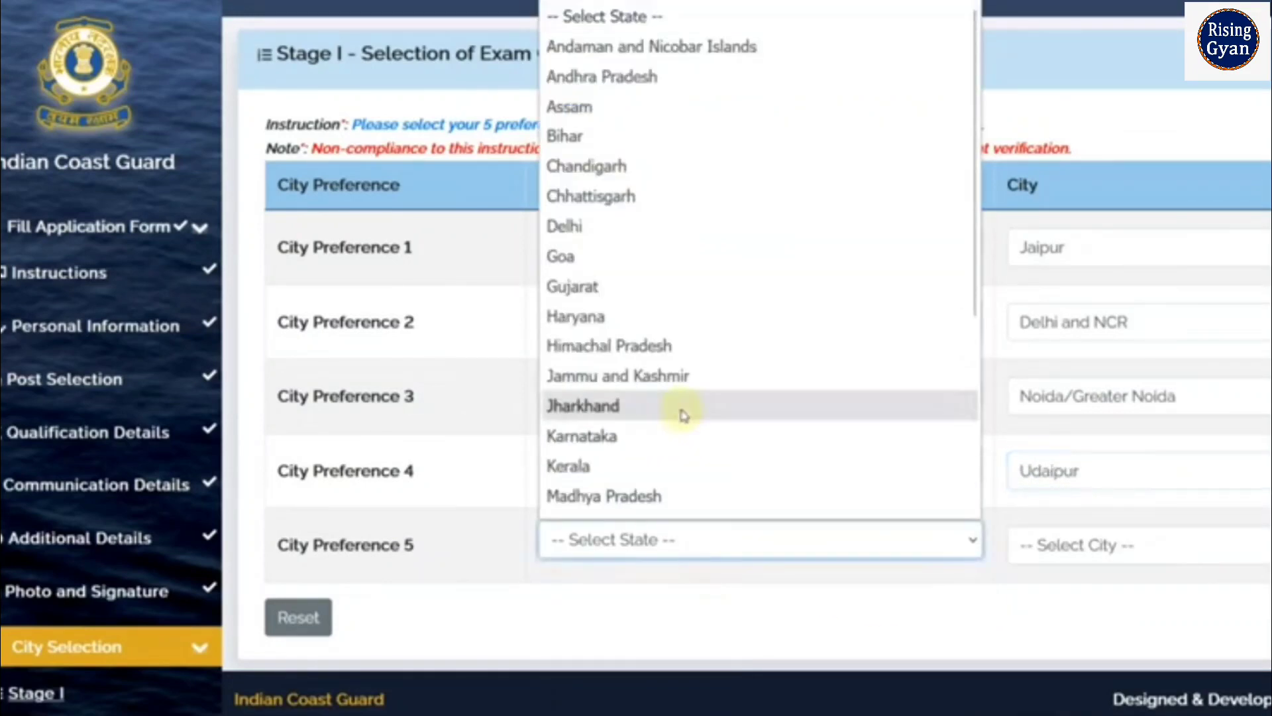
scroll(676, 408, "down", 5)
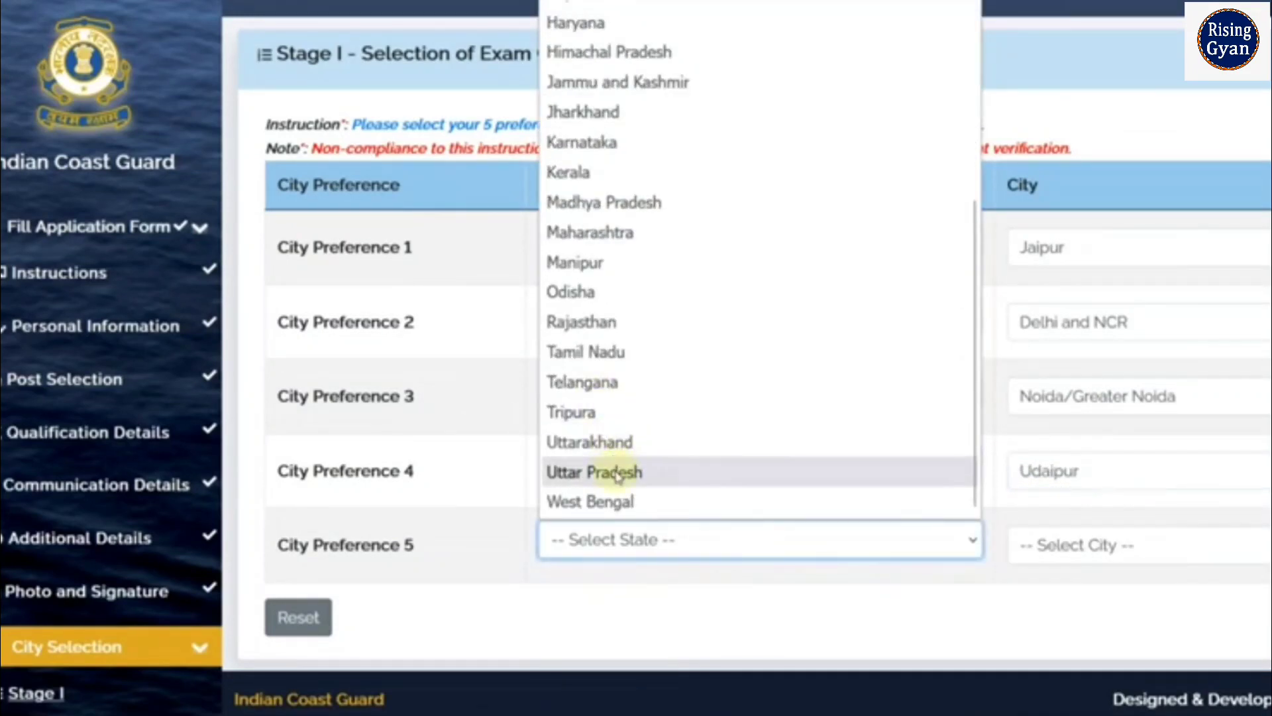
left_click(583, 322)
left_click(1080, 544)
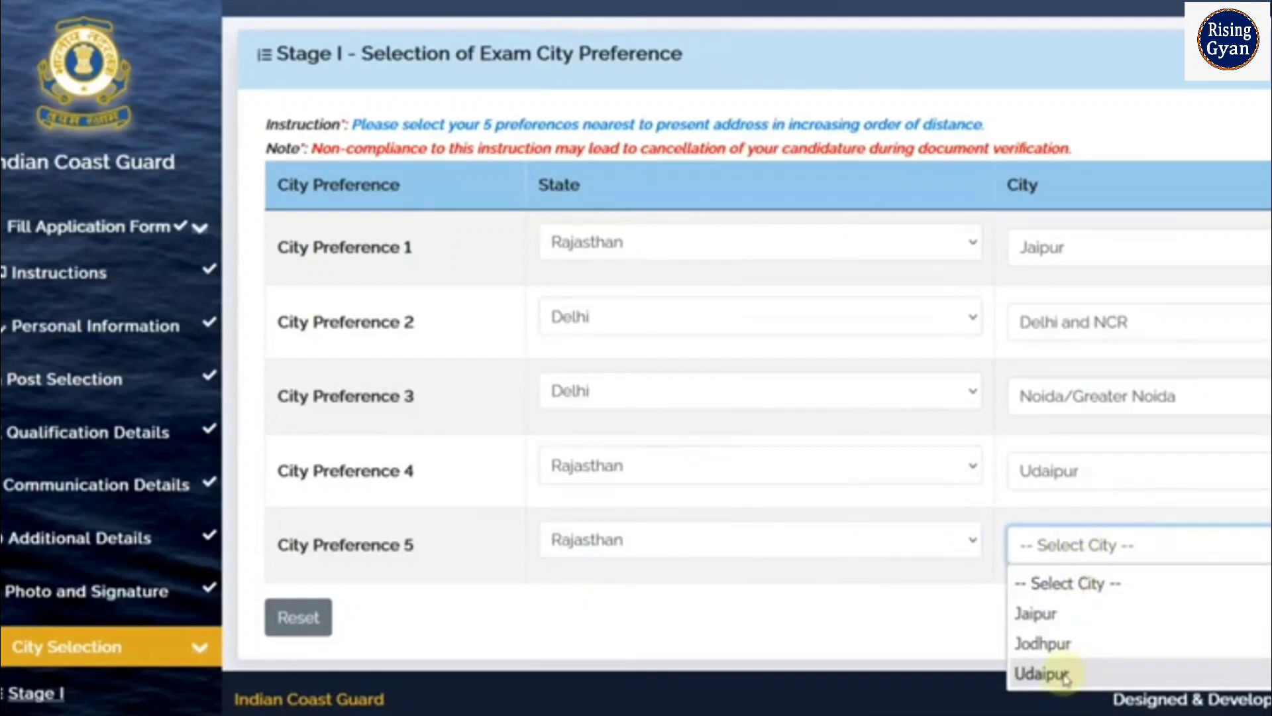
left_click(1044, 644)
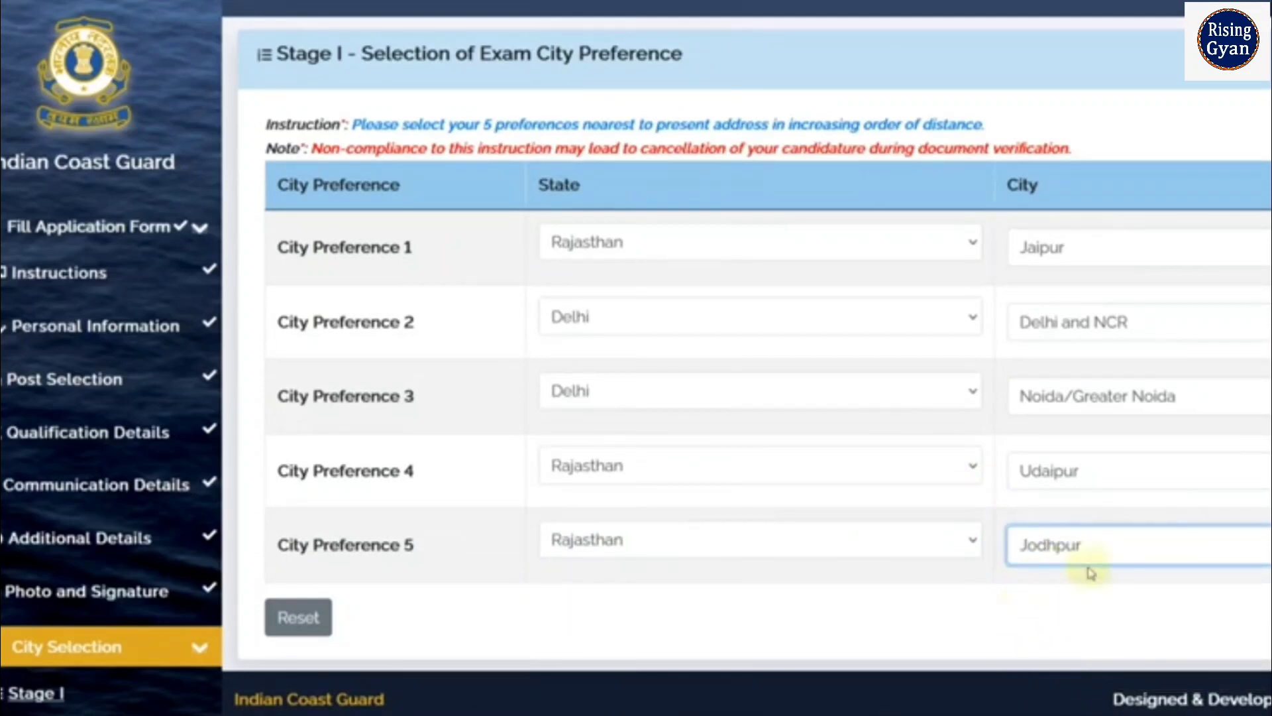
left_click(1269, 617)
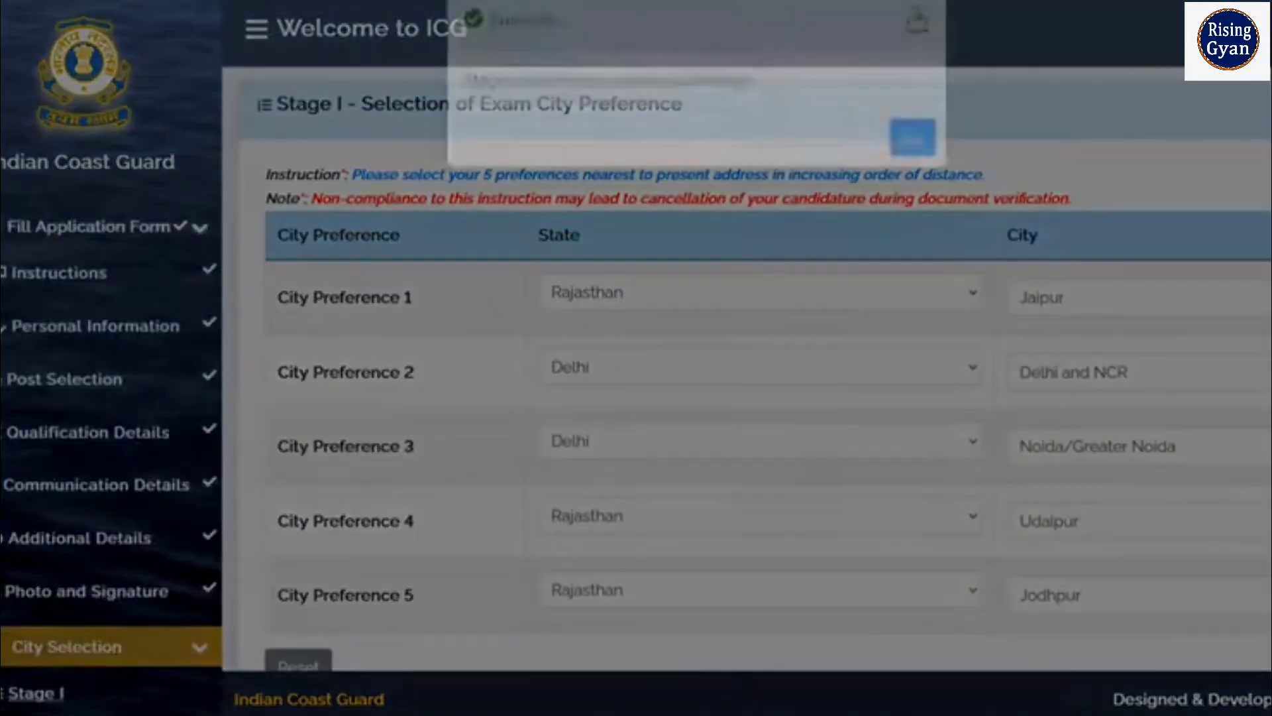
left_click(908, 188)
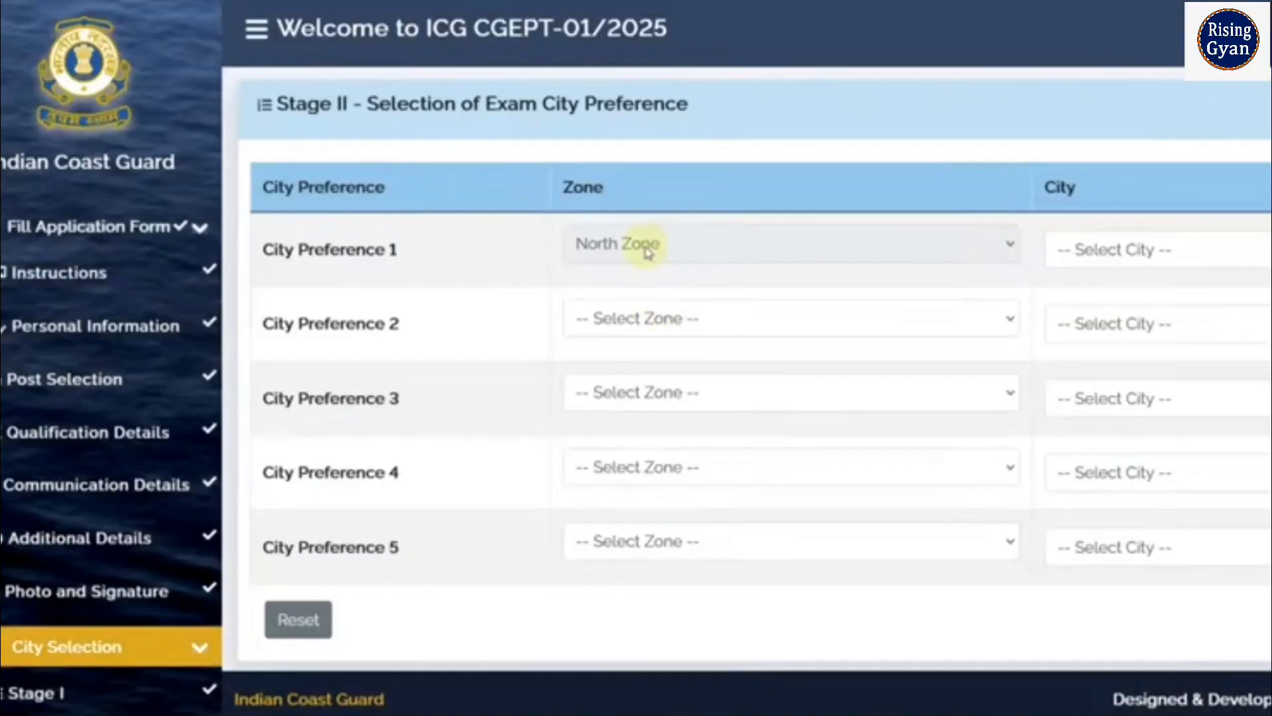
left_click(1133, 253)
left_click(1117, 316)
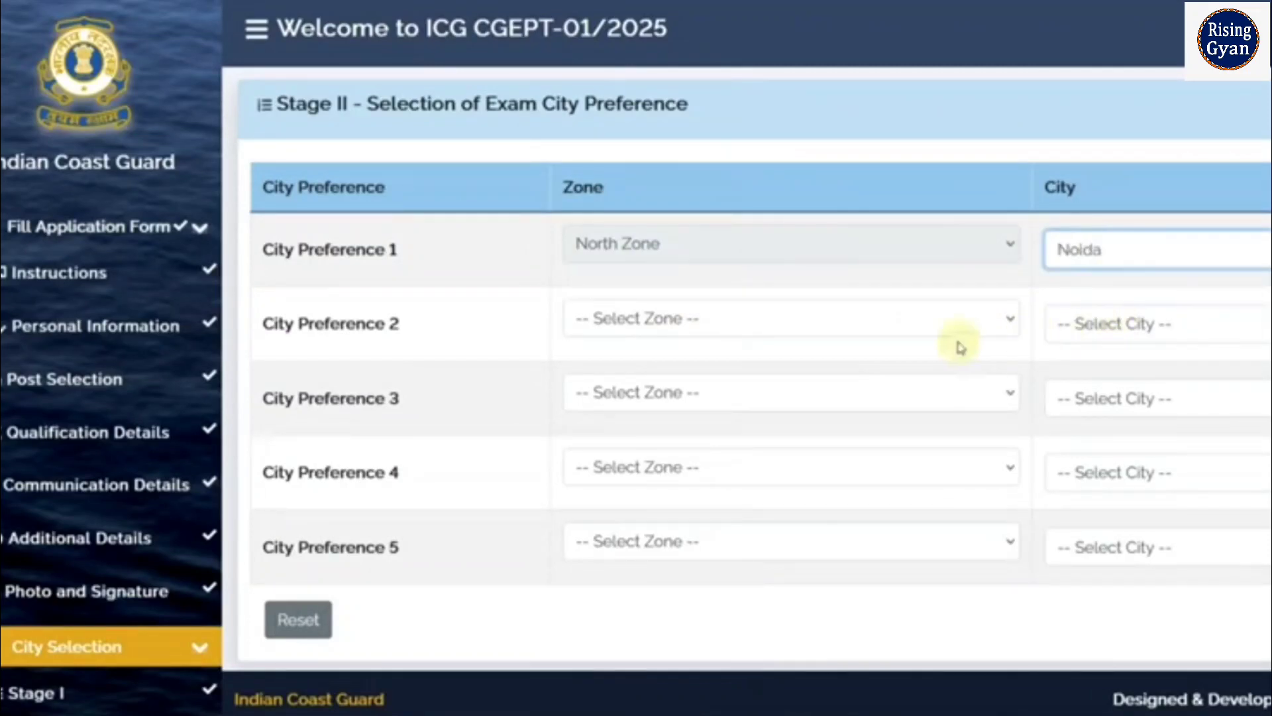
left_click(730, 335)
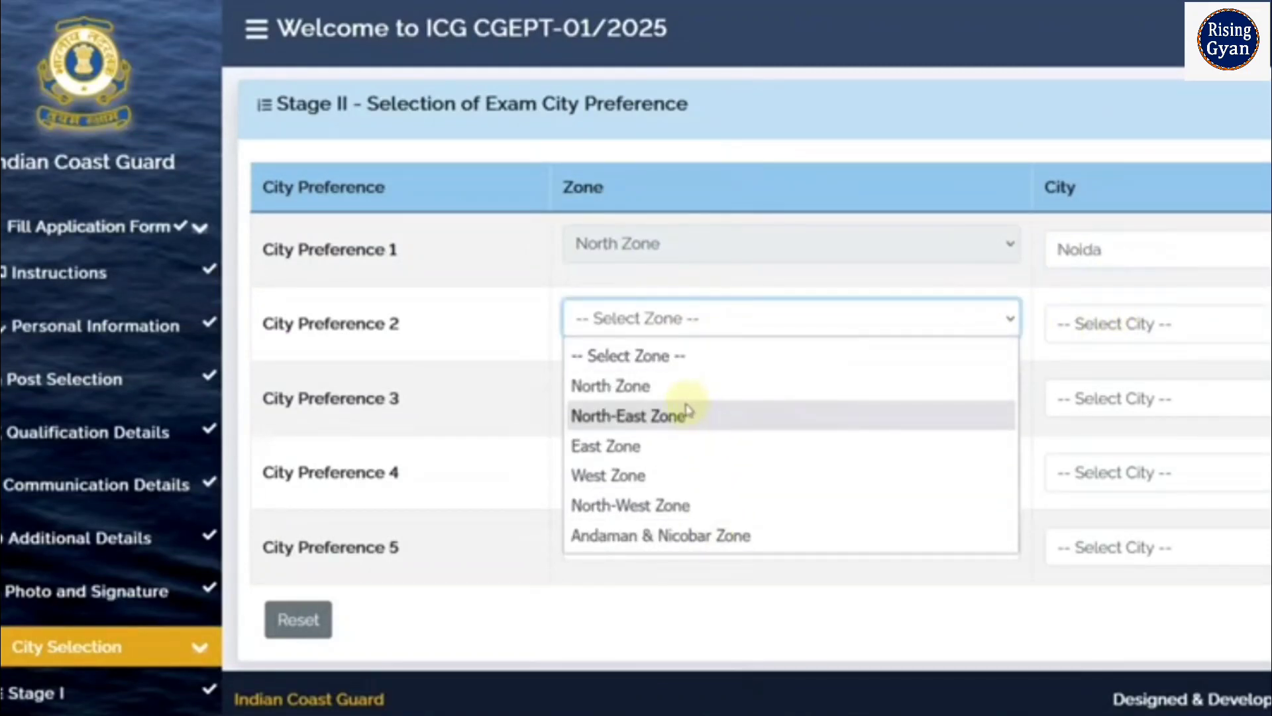
left_click(676, 445)
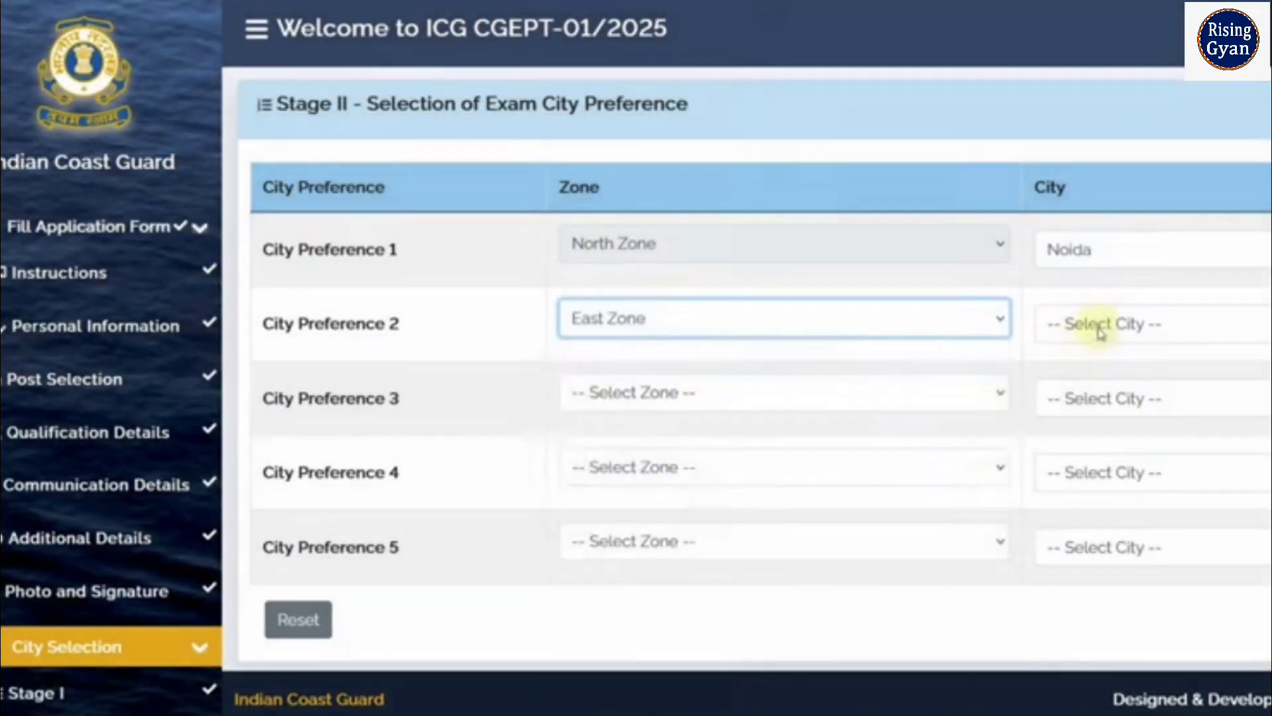
left_click(1102, 331)
left_click(1098, 391)
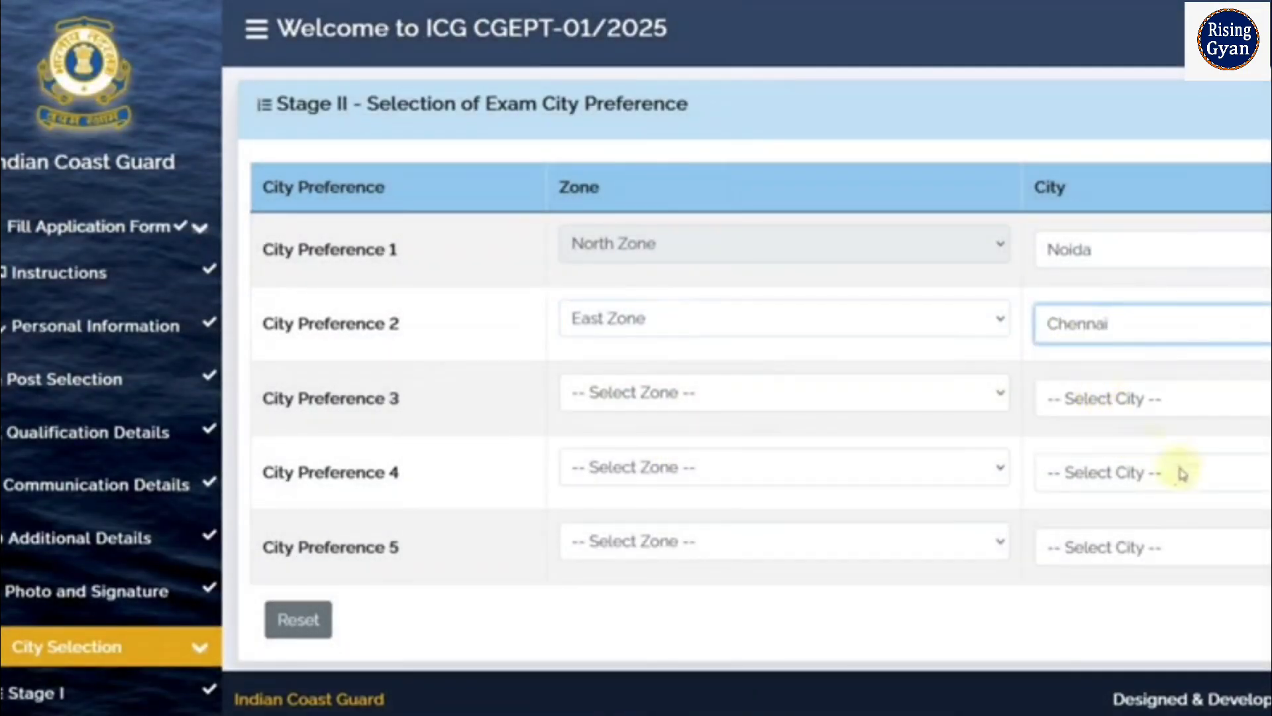
left_click(576, 393)
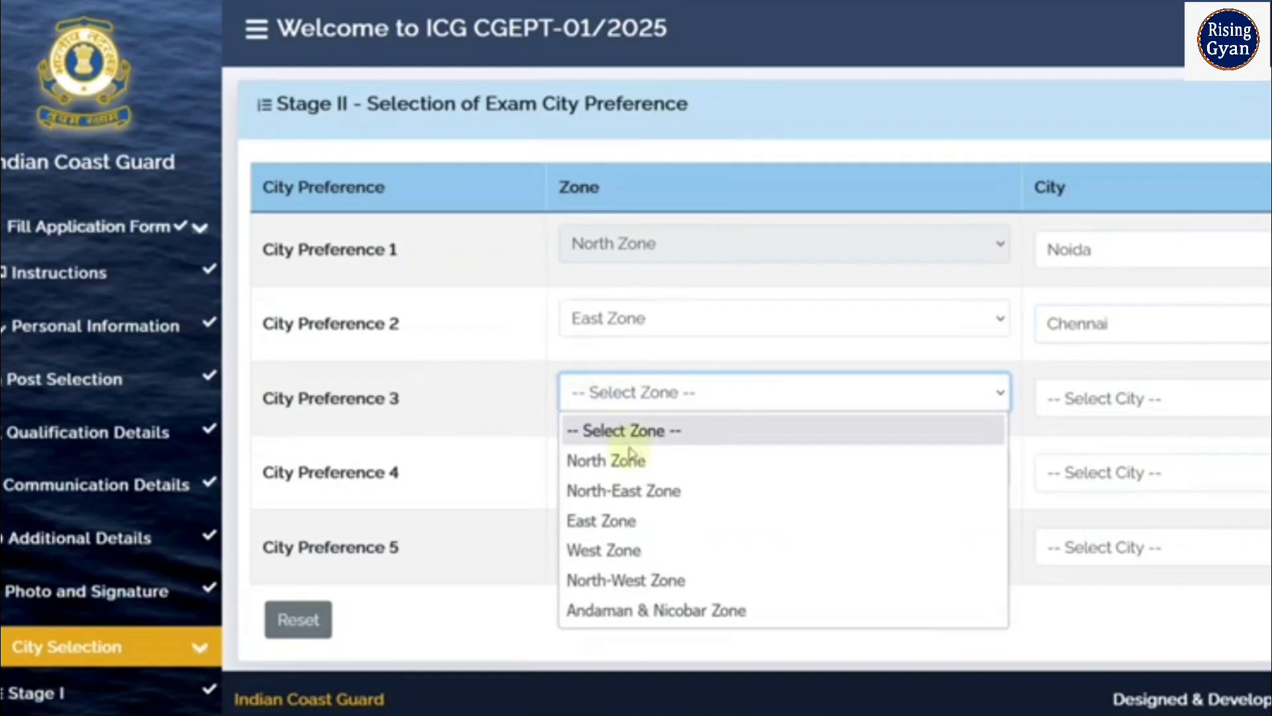
left_click(1063, 623)
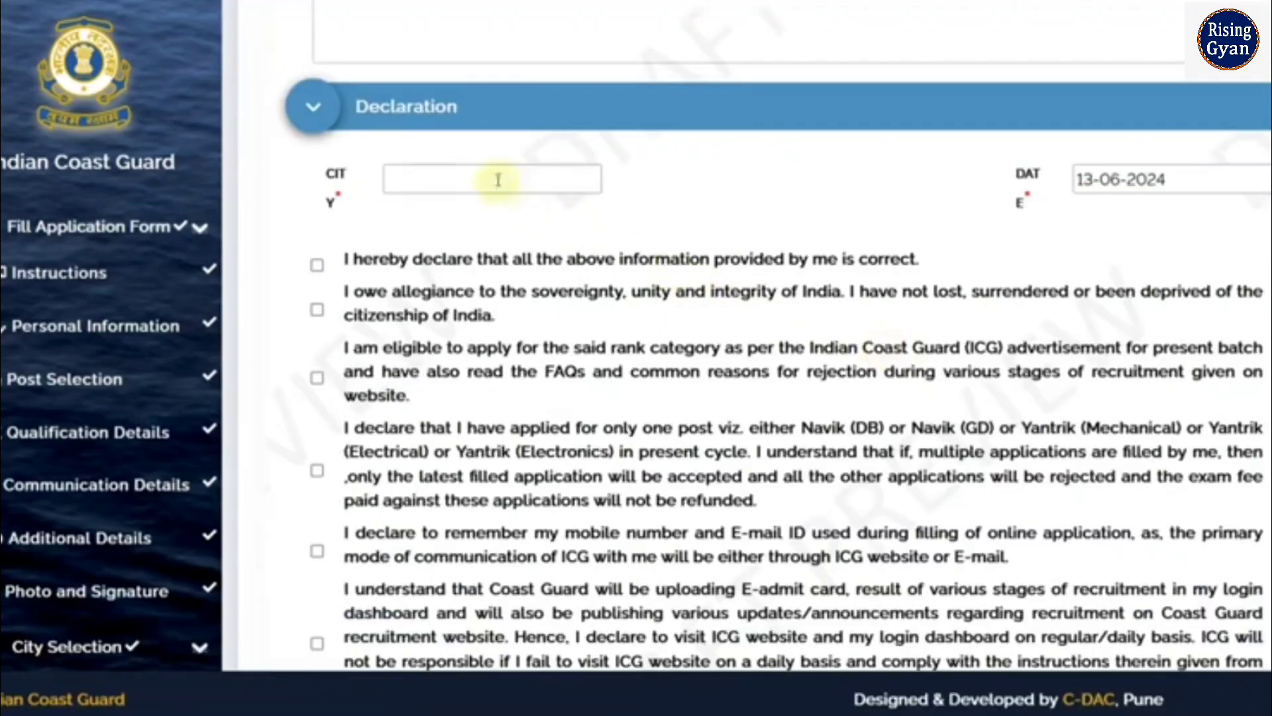
Enter ALWAR as the declaration city and accept the correctness, allegiance, rank-eligibility and one-post declarations
left_click(498, 180)
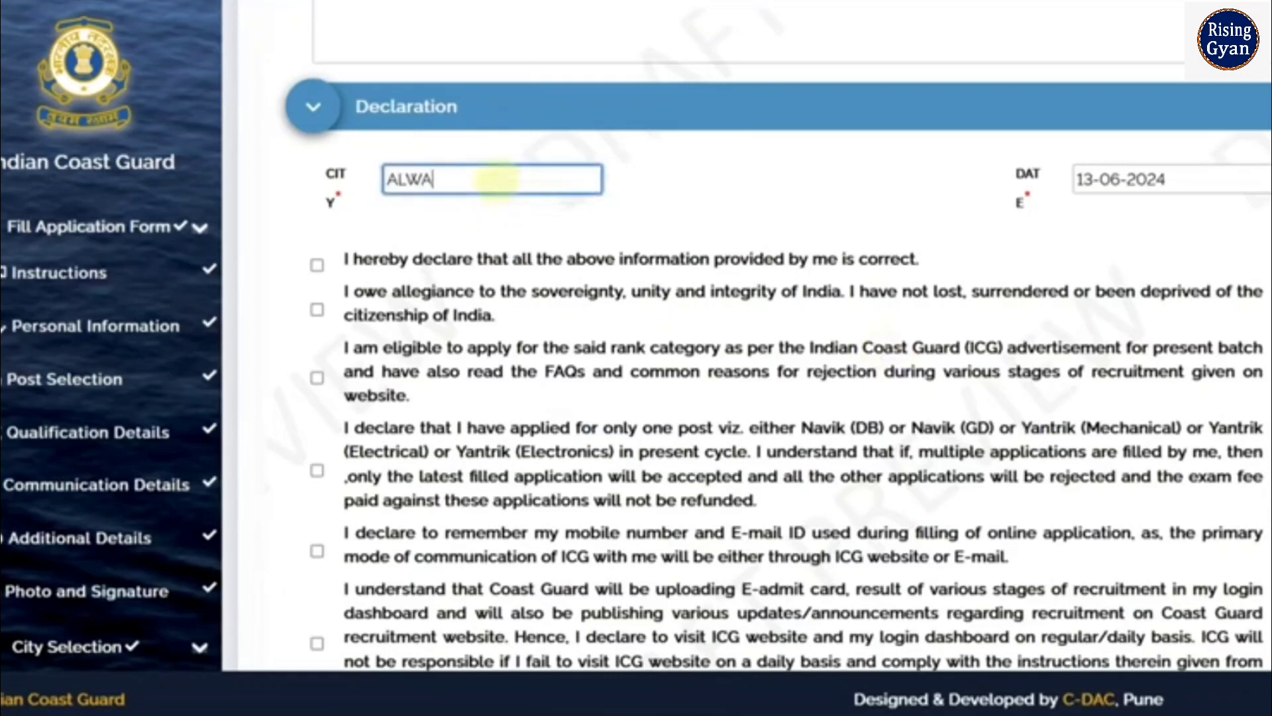
scroll(512, 202, "down", 2)
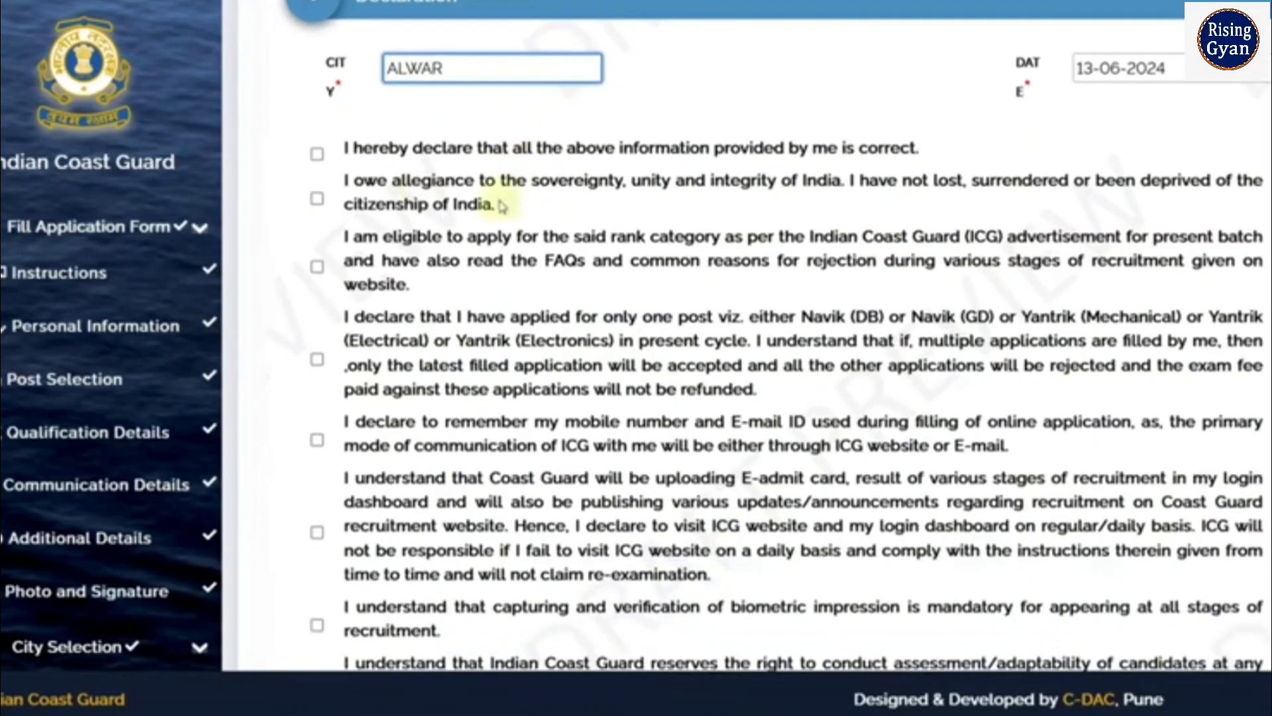
left_click(318, 155)
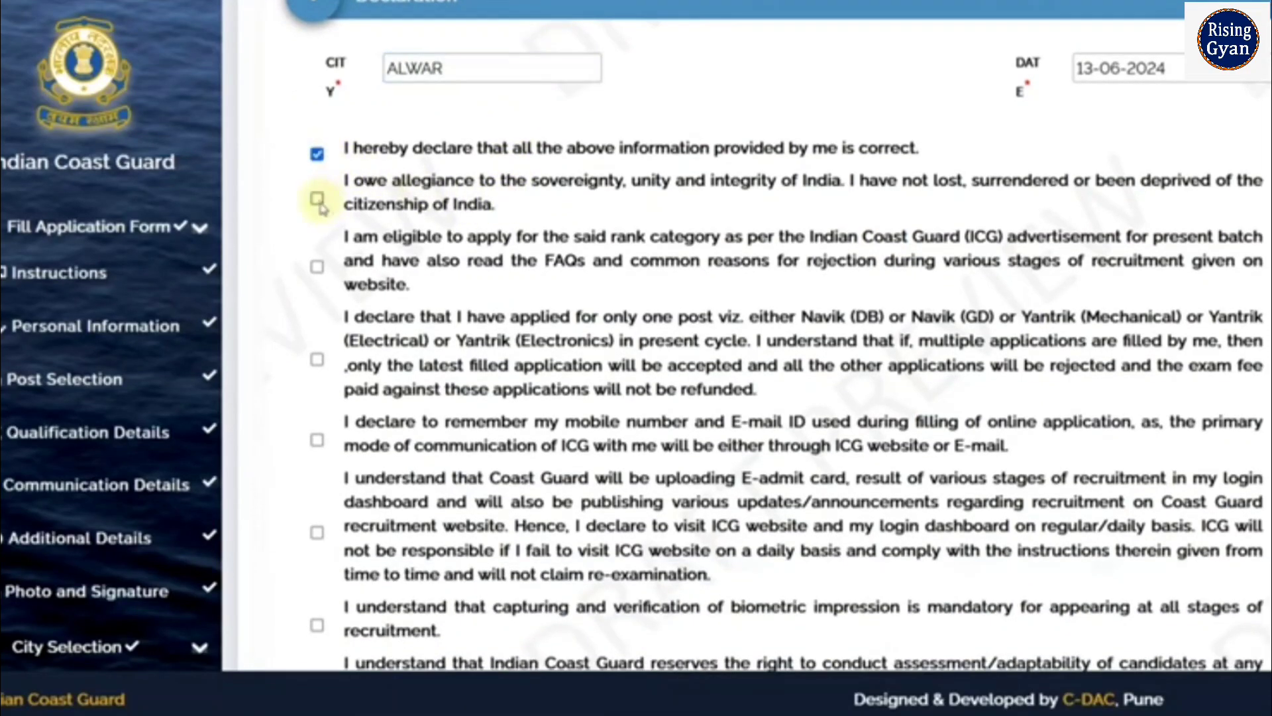
left_click(318, 200)
left_click(318, 268)
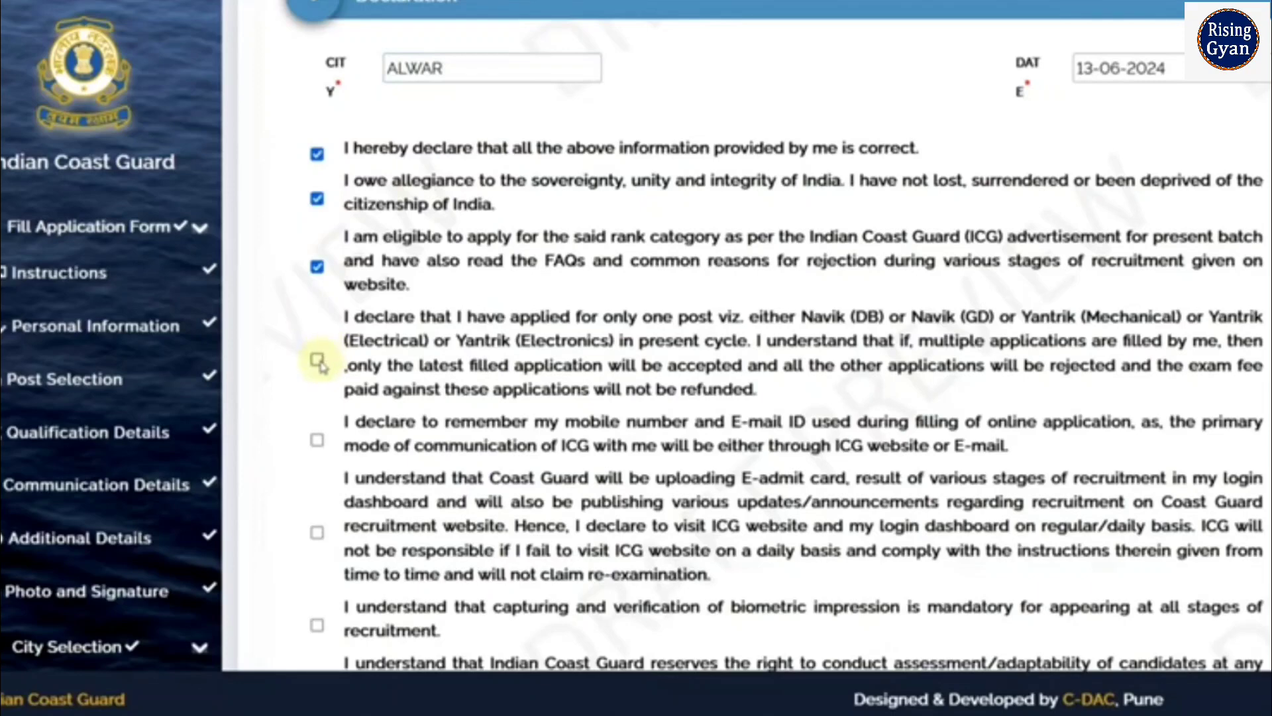
left_click(318, 361)
Accept the E-admit card, assessment, malpractice, certificates, SC/ST/OBC/EWS and self-filled declarations
scroll(333, 371, "down", 3)
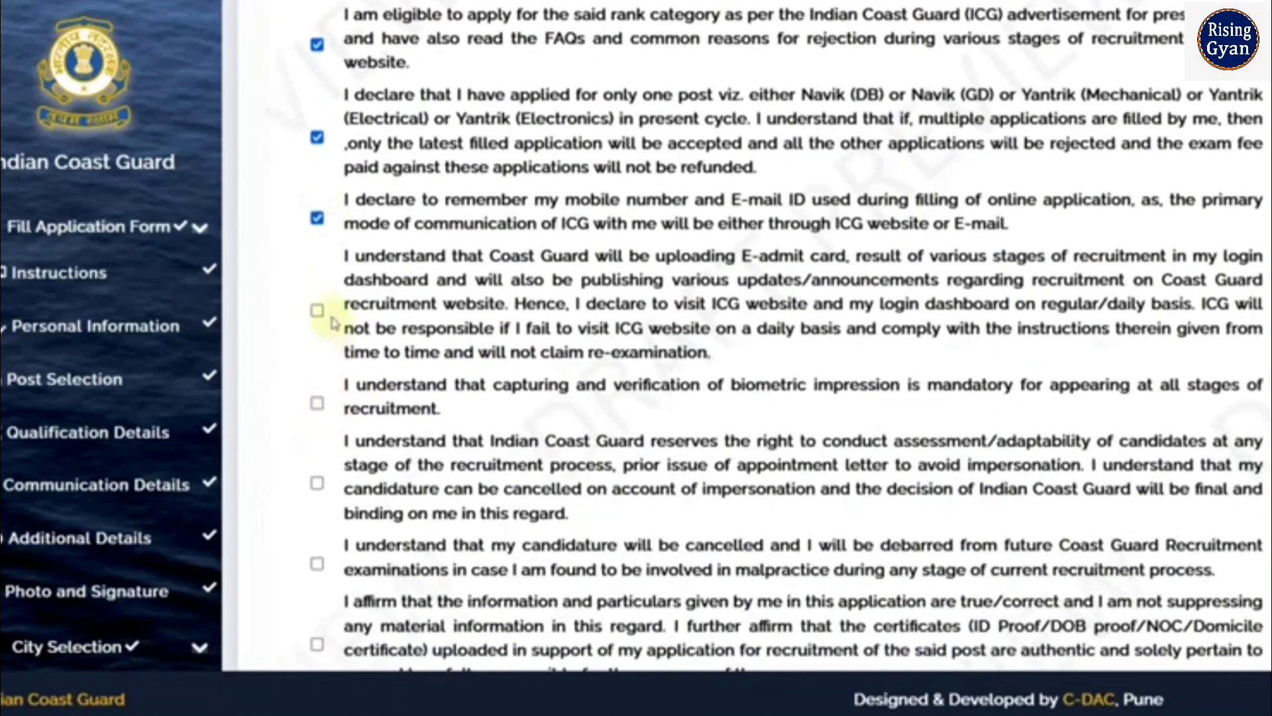
left_click(318, 312)
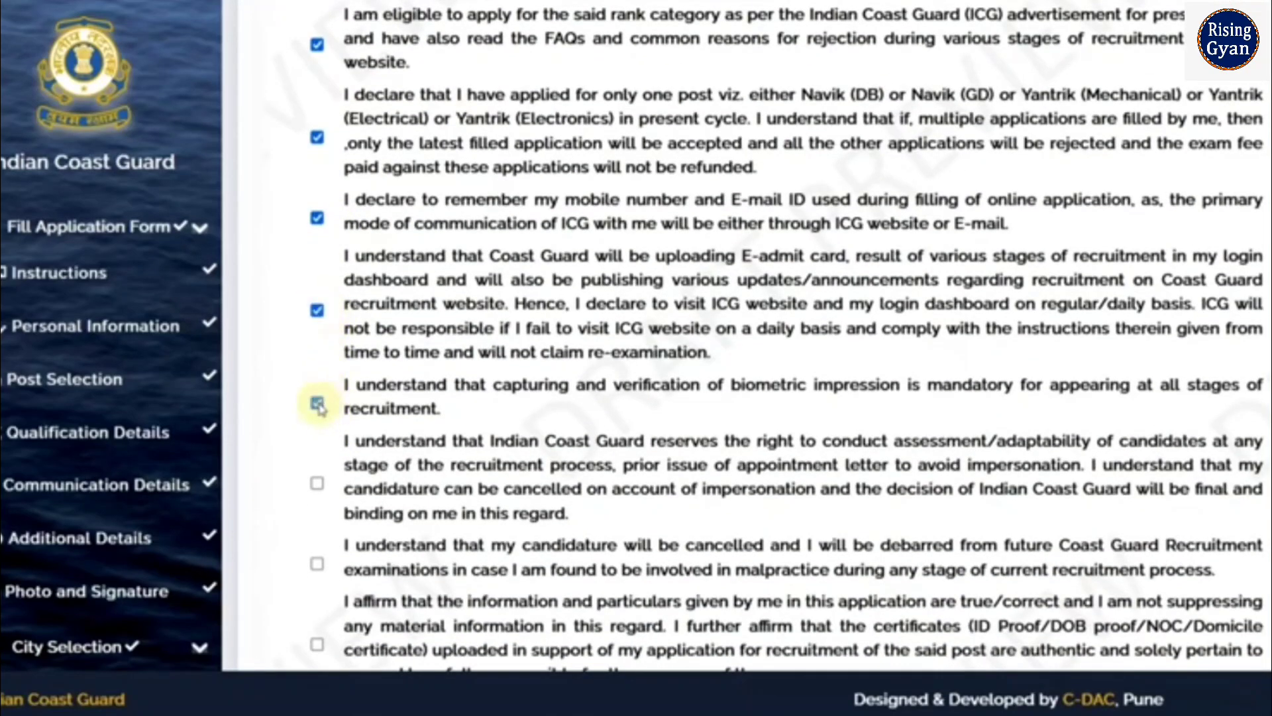
scroll(319, 411, "down", 2)
left_click(318, 372)
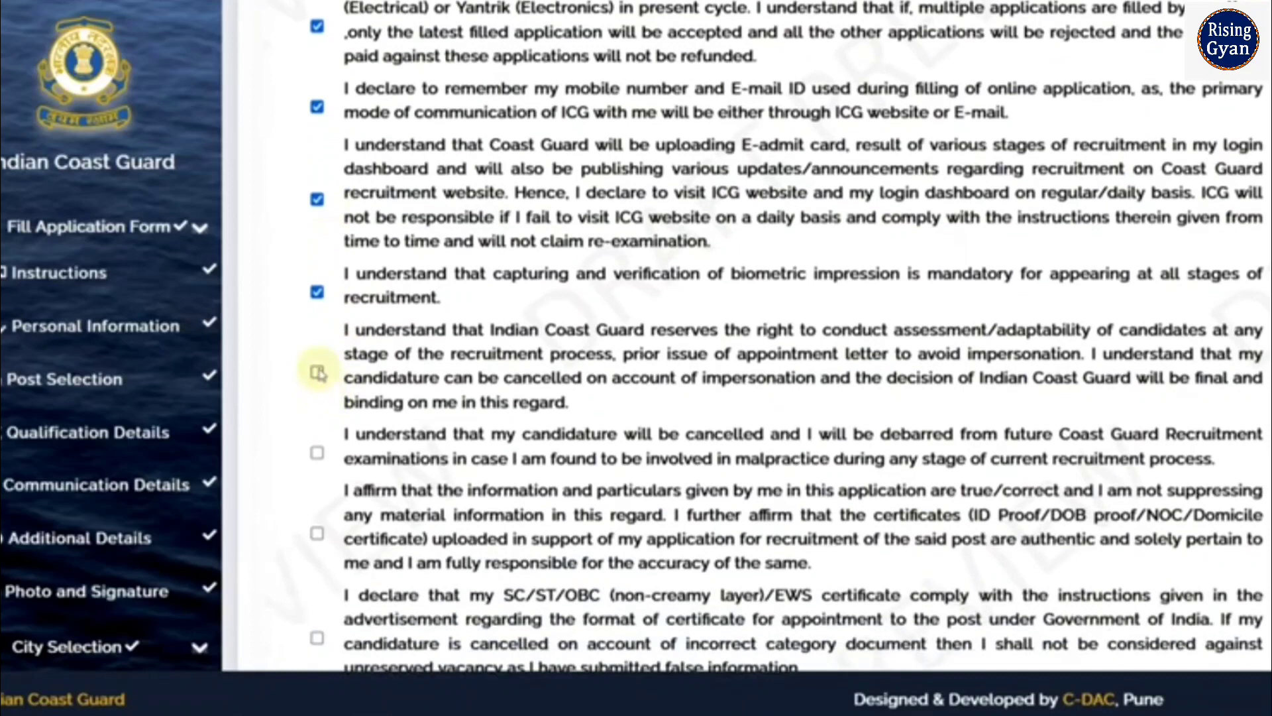
left_click(319, 454)
left_click(319, 533)
scroll(320, 530, "down", 5)
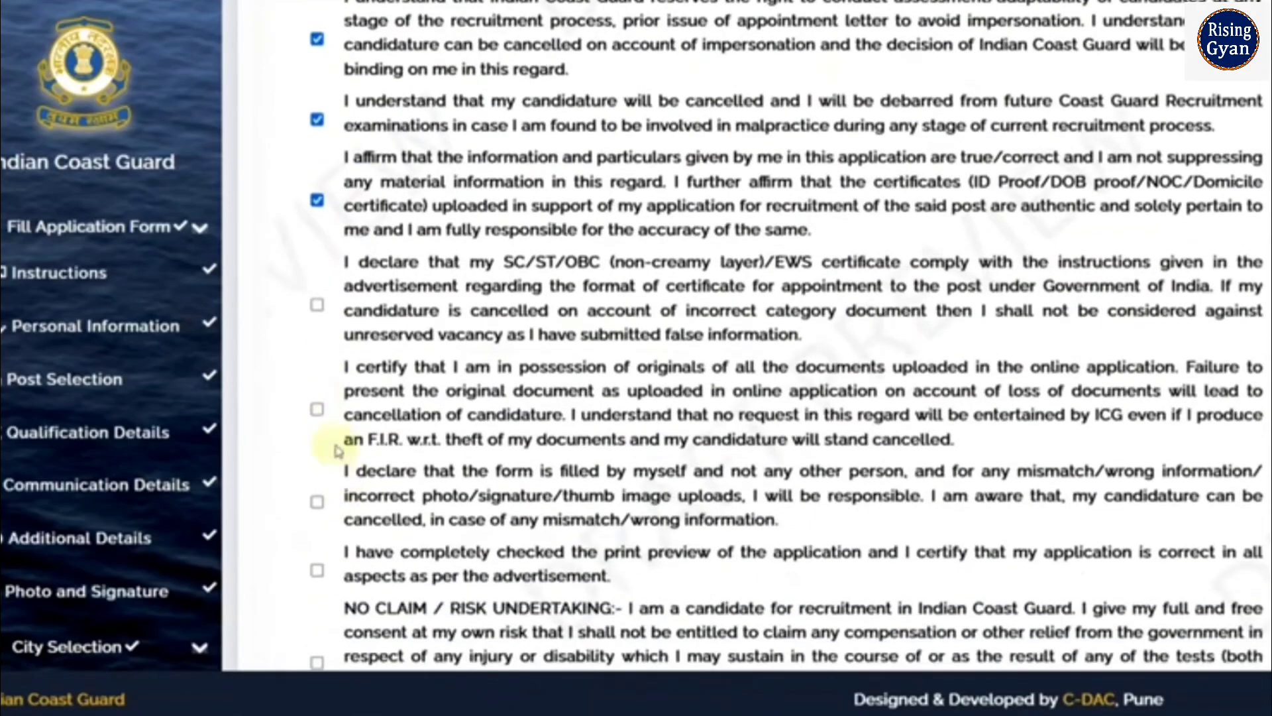
left_click(318, 306)
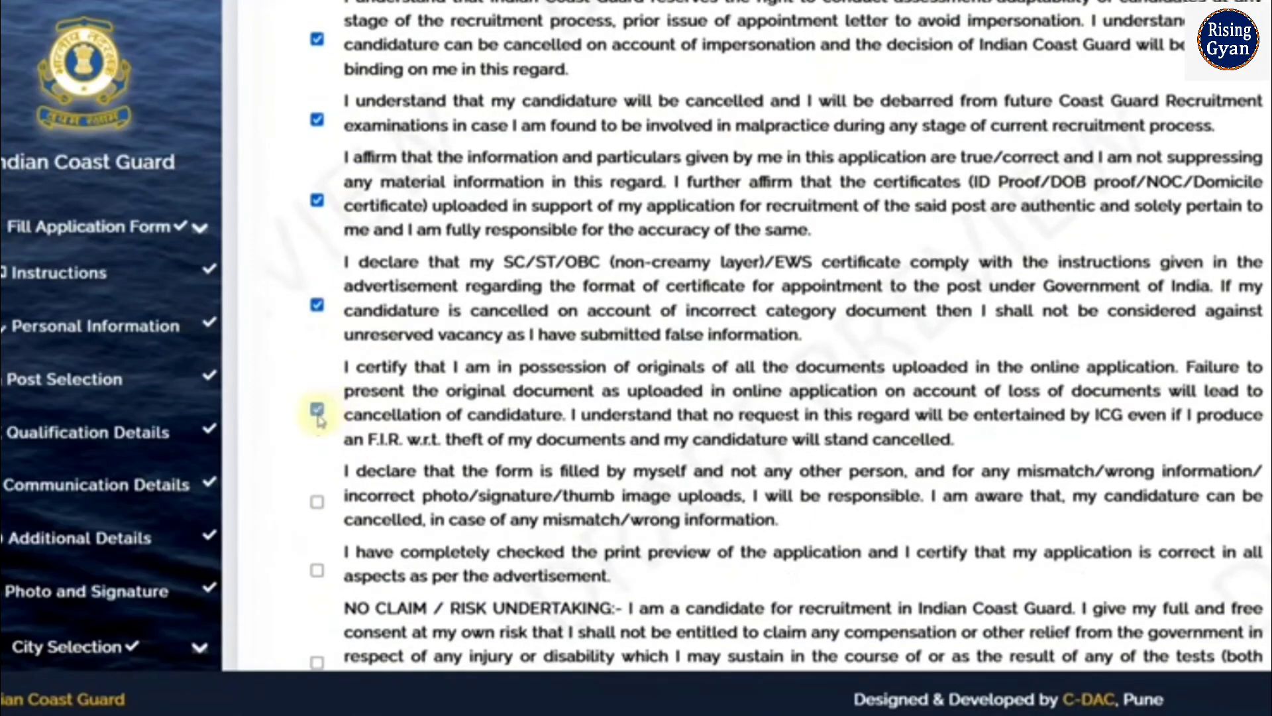
left_click(317, 501)
Accept the print-preview-checked, NO CLAIM / RISK UNDERTAKING and multiple-applications declarations
scroll(318, 503, "down", 3)
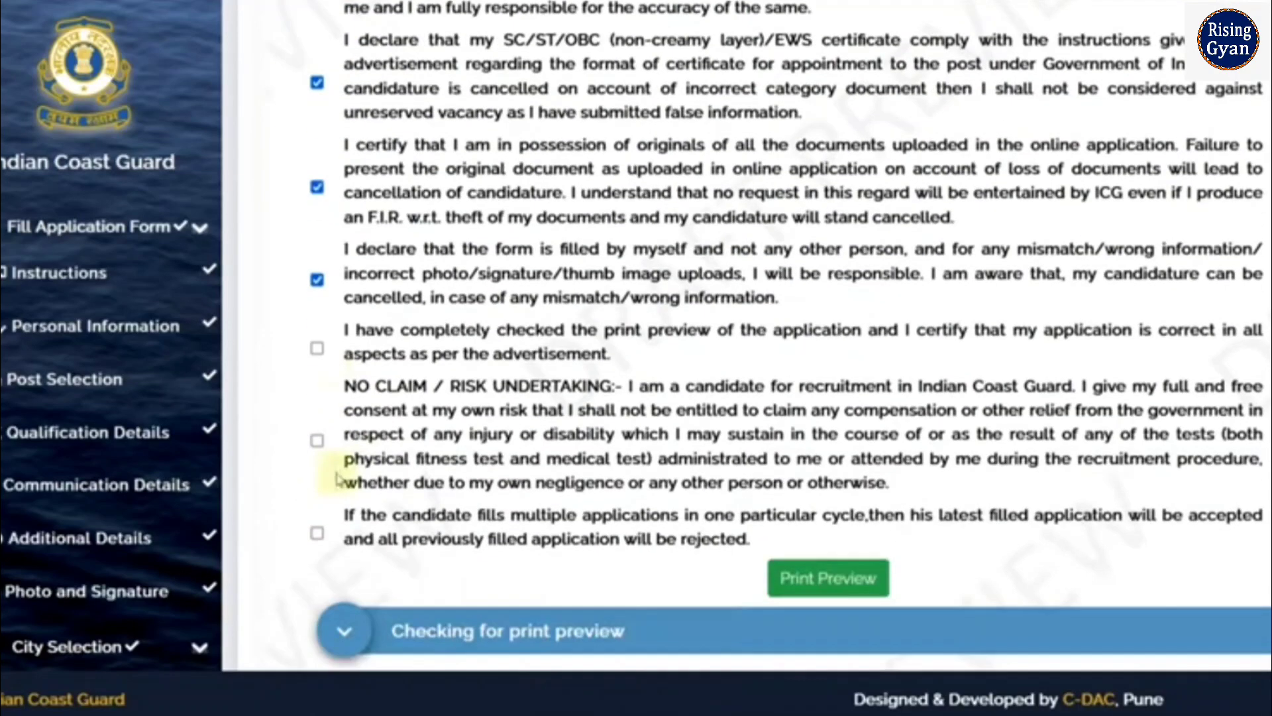
left_click(317, 349)
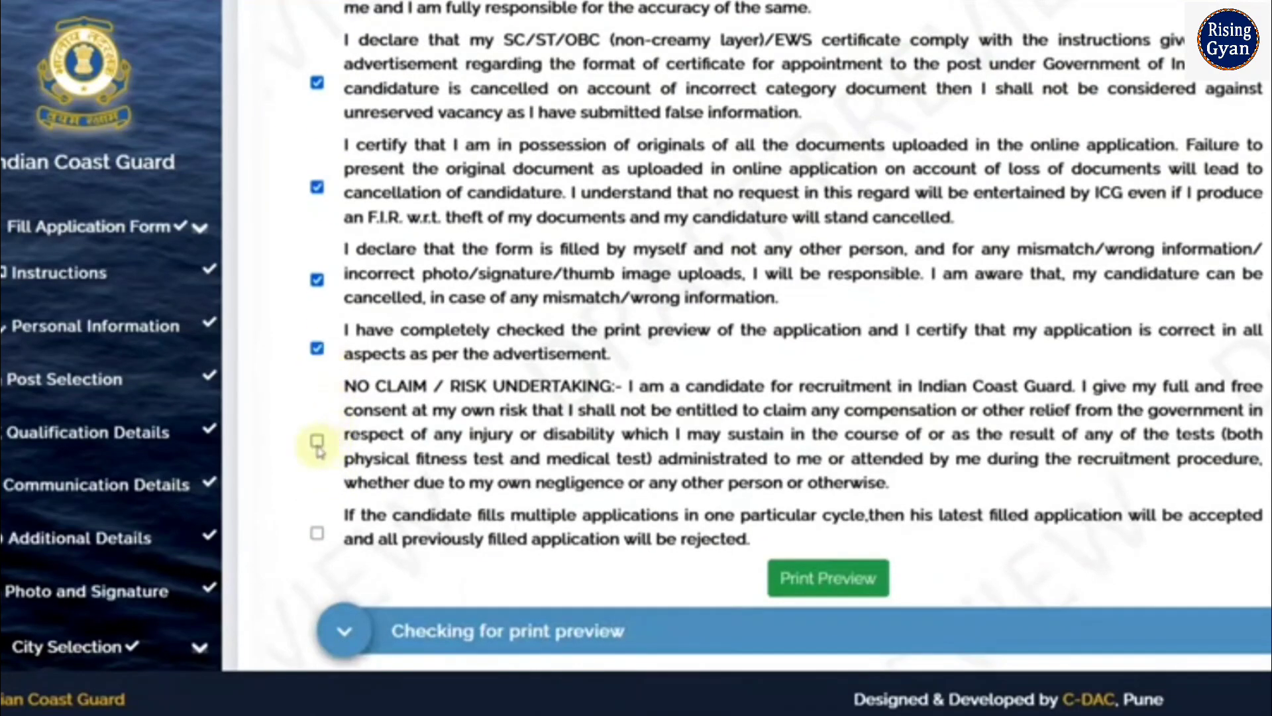
left_click(317, 441)
left_click(318, 533)
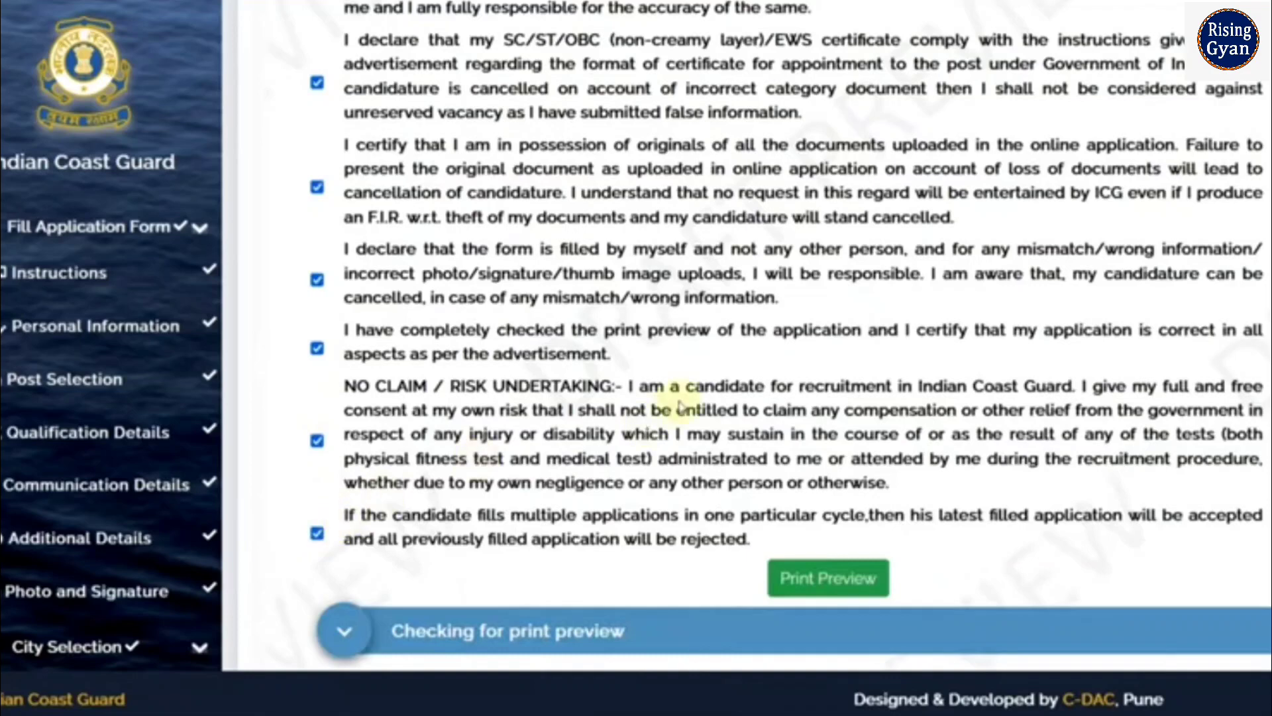
scroll(676, 406, "down", 3)
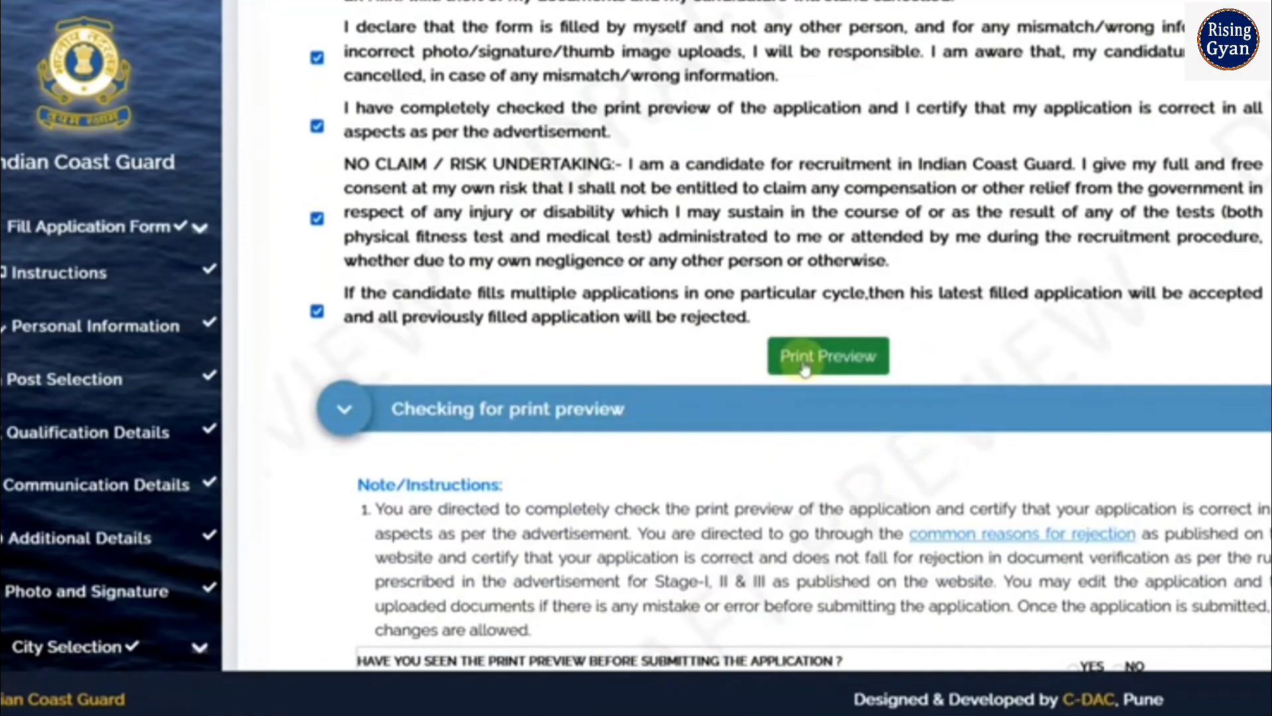
Answer Yes to having seen the print preview, then read the uploaded-documents question
scroll(741, 351, "down", 2)
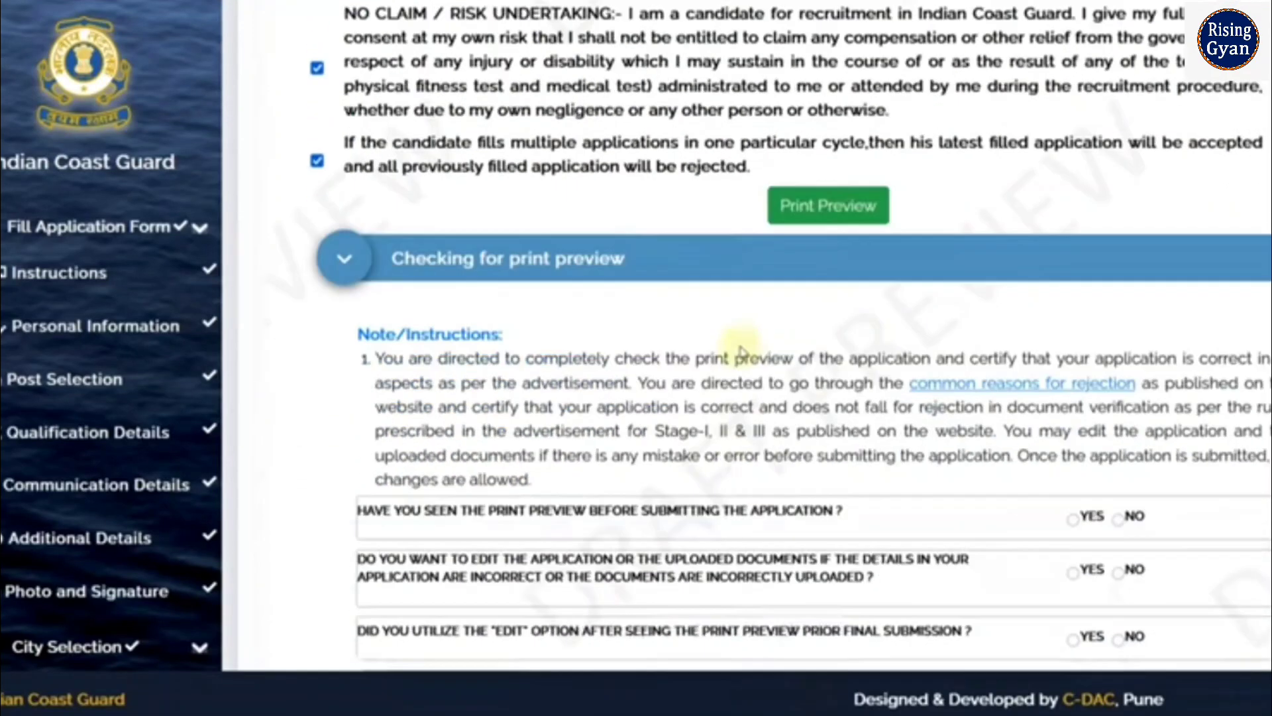
scroll(741, 351, "down", 1)
scroll(741, 351, "down", 2)
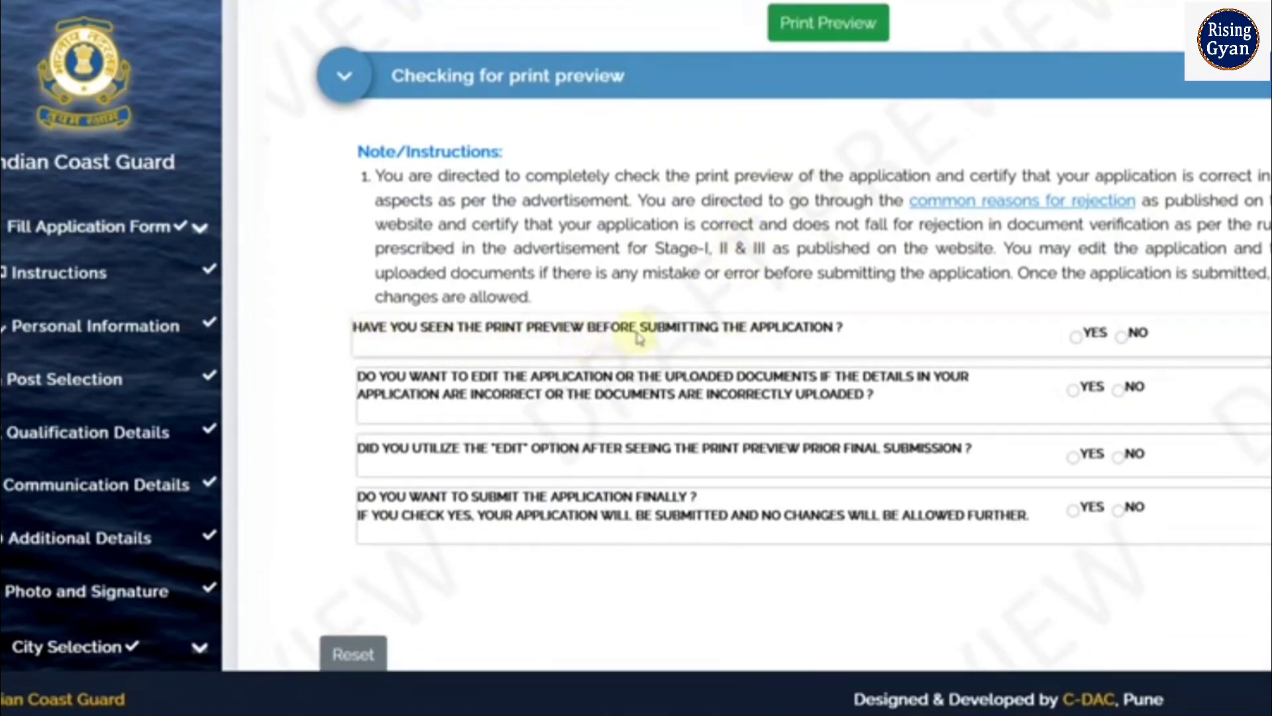
left_click(1075, 338)
scroll(1246, 136, "down", 1)
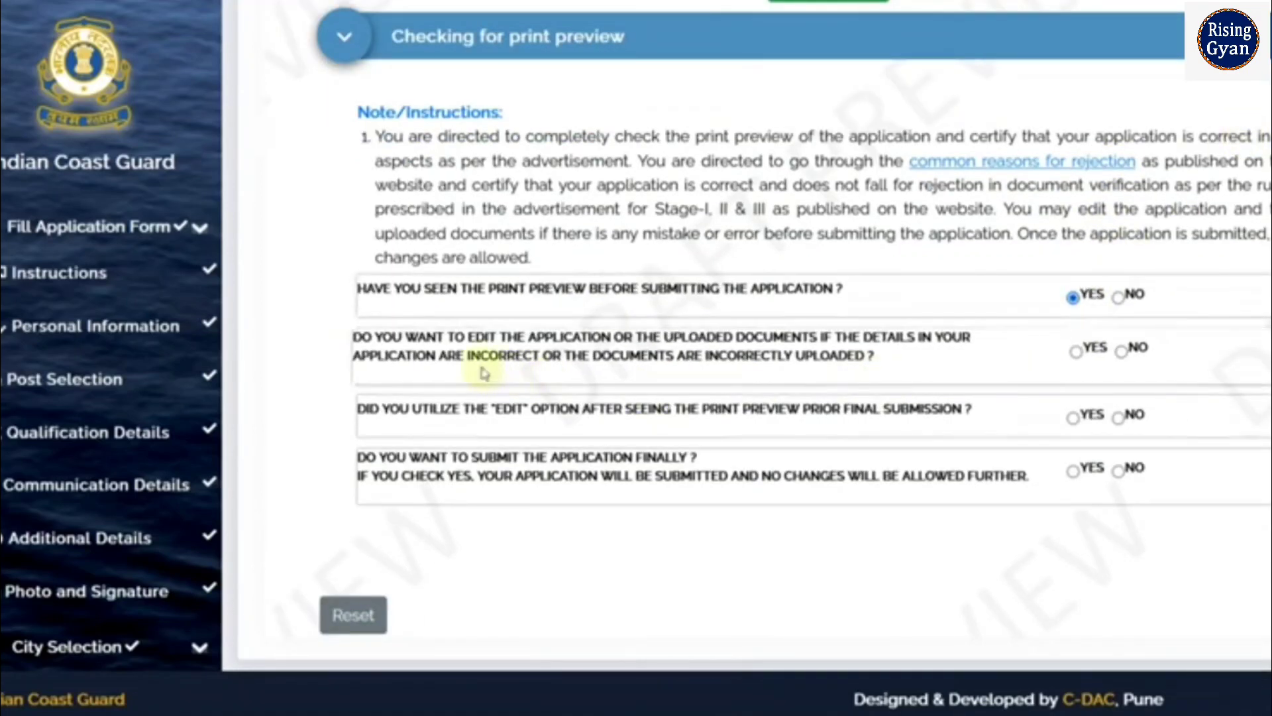
left_click_drag(373, 337, 582, 338)
left_click_drag(676, 340, 766, 339)
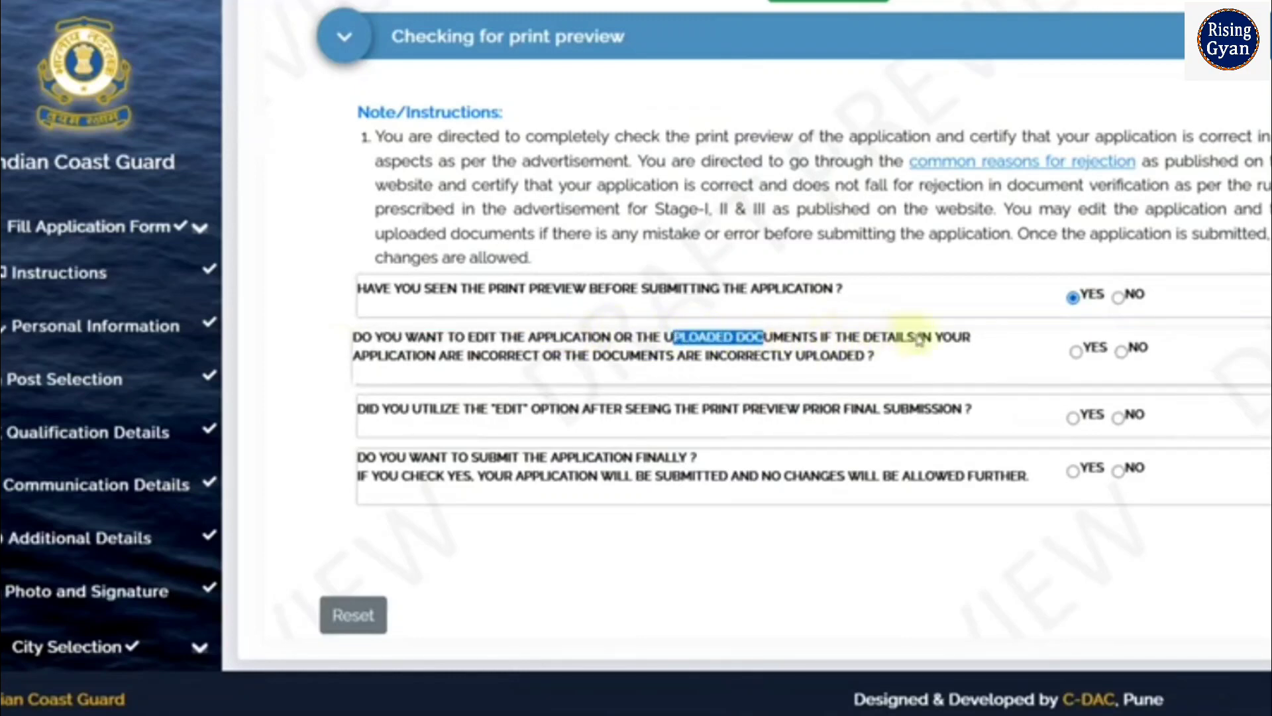
left_click_drag(591, 356, 815, 364)
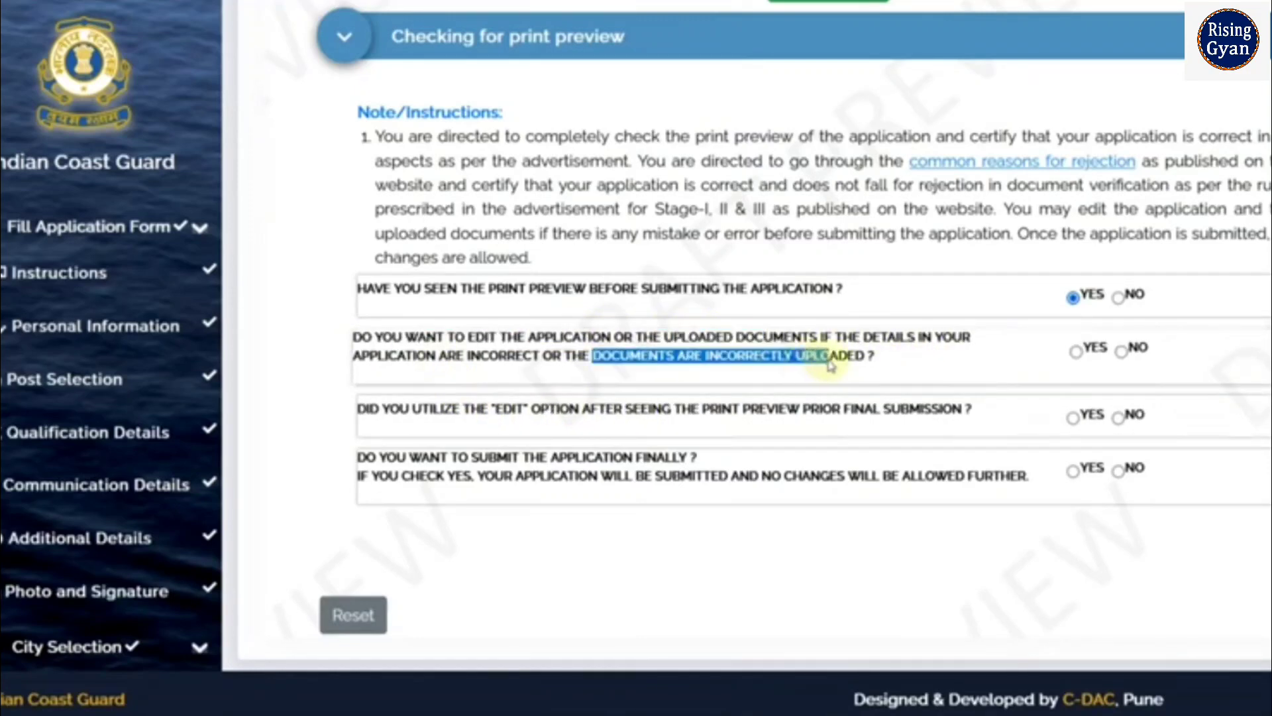
left_click(825, 370)
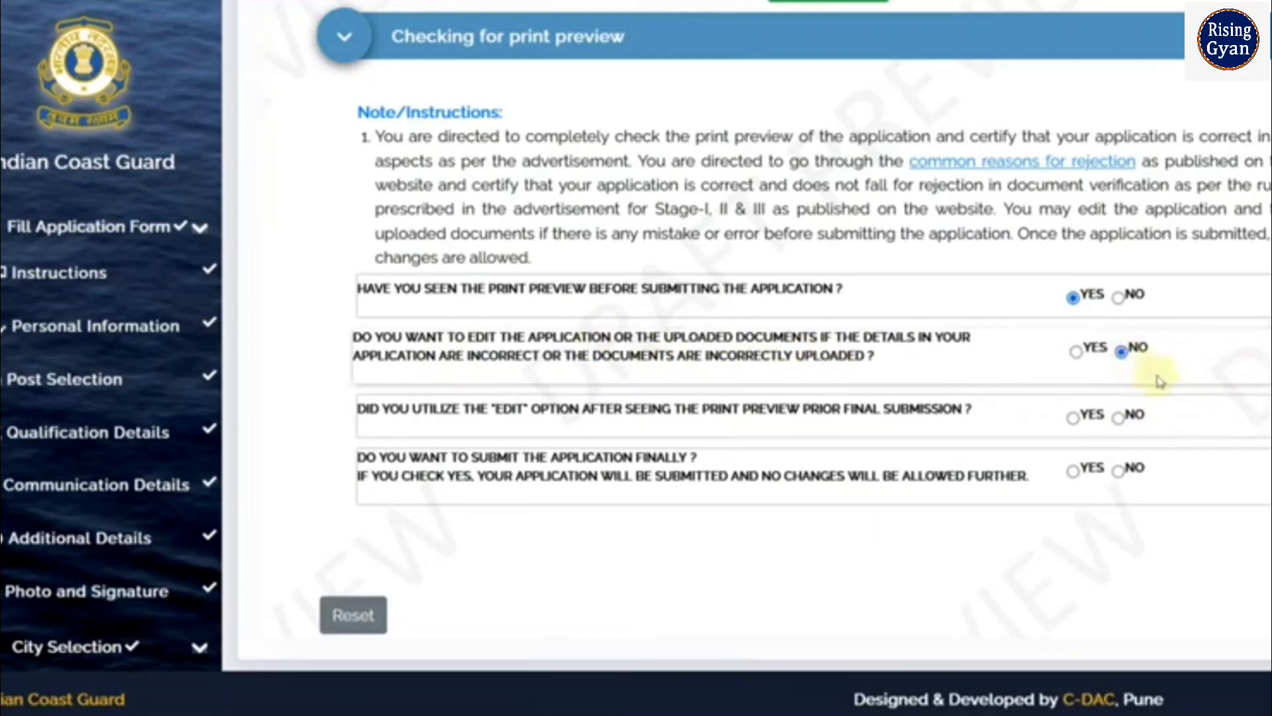
Answer No to editing and to using the edit option, Yes to final submission, and save
left_click(1121, 353)
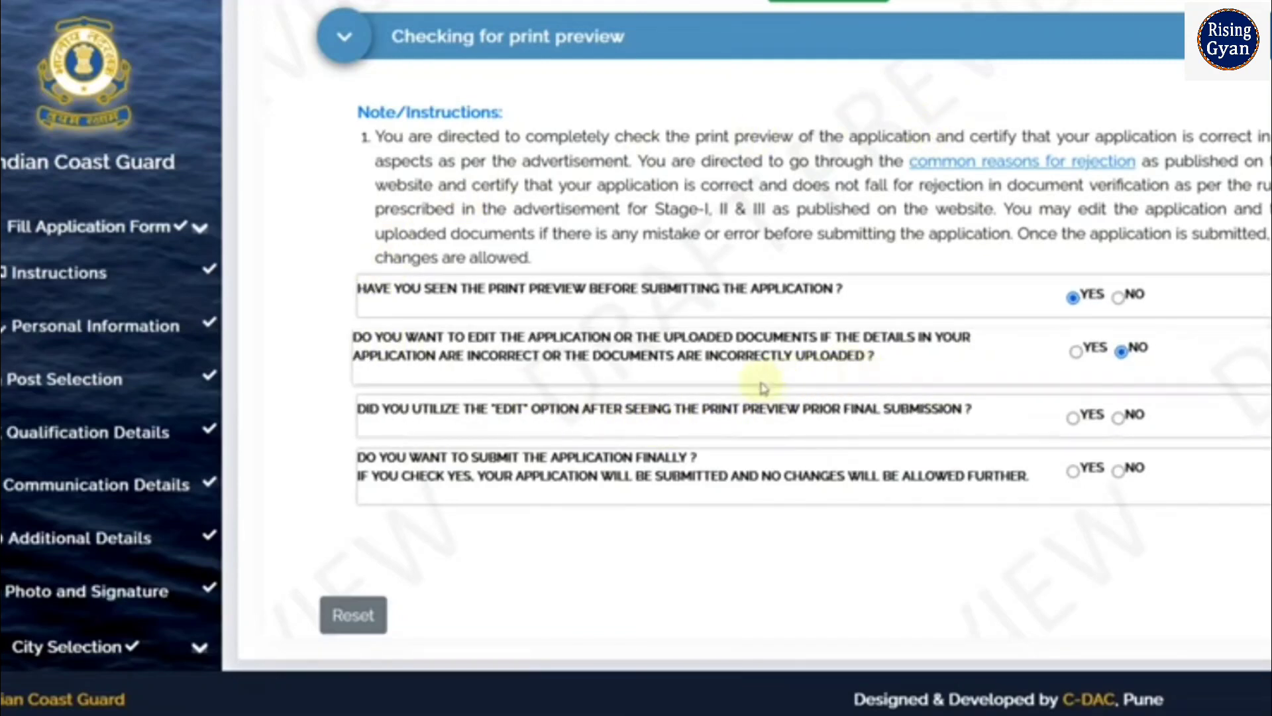
left_click(1121, 417)
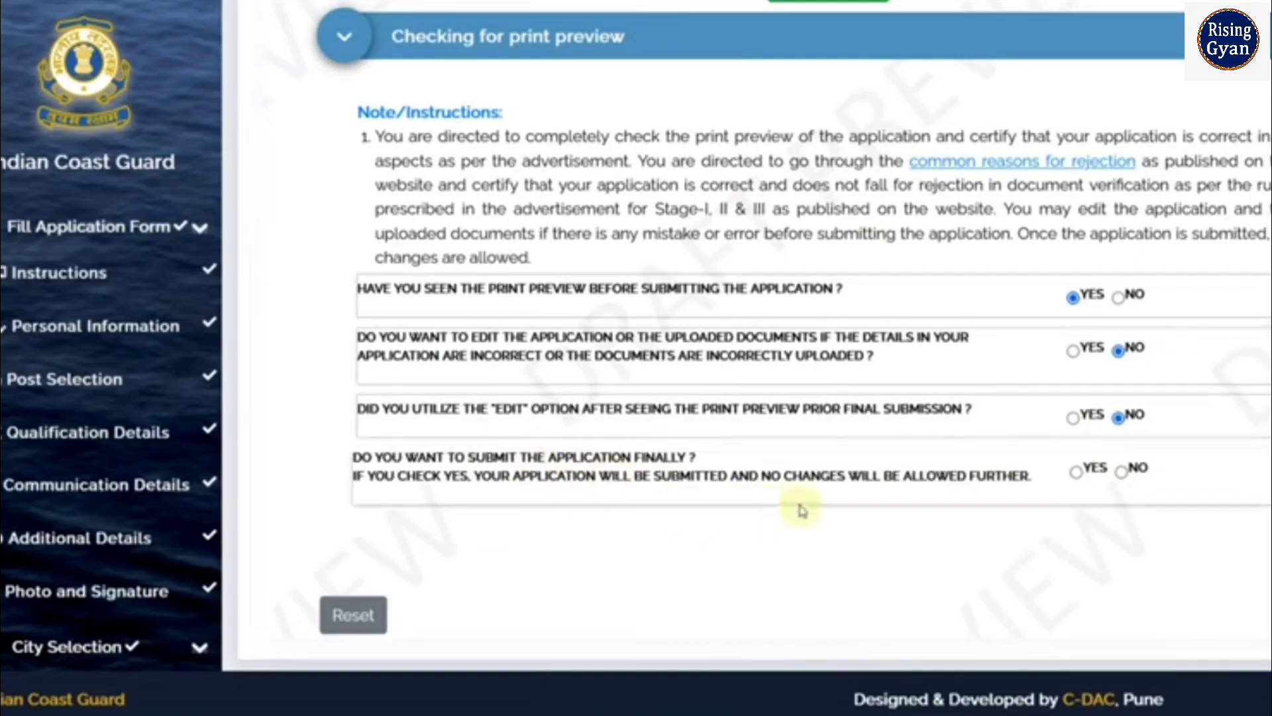
left_click(1076, 473)
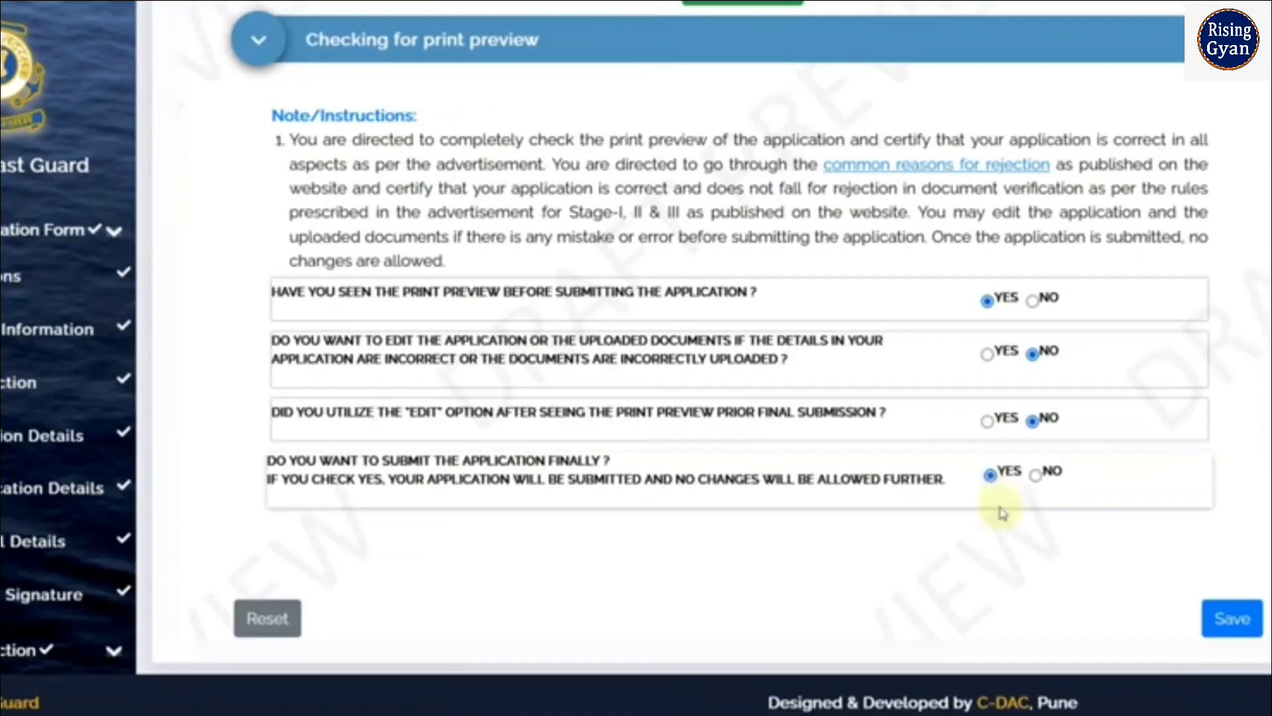
left_click(1232, 623)
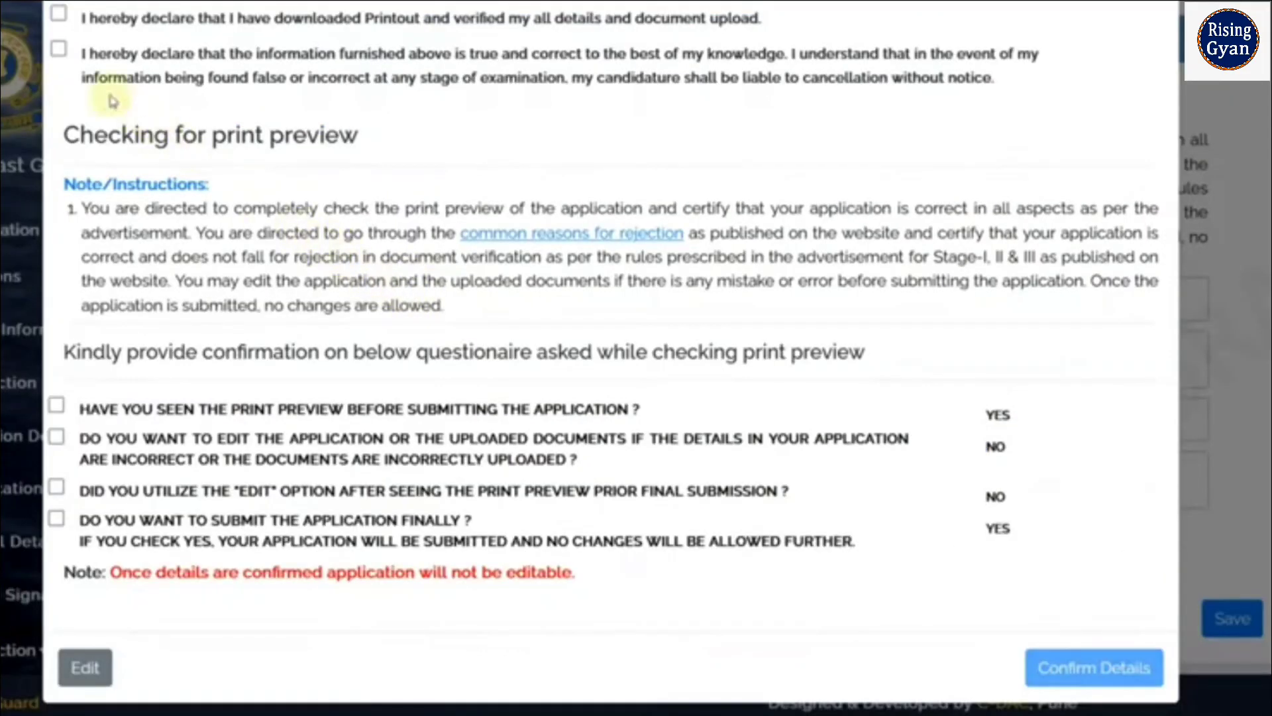
Tick the printout-verified and true-information declarations and confirm the Yes, No, No, Yes answers
left_click(58, 12)
left_click(58, 48)
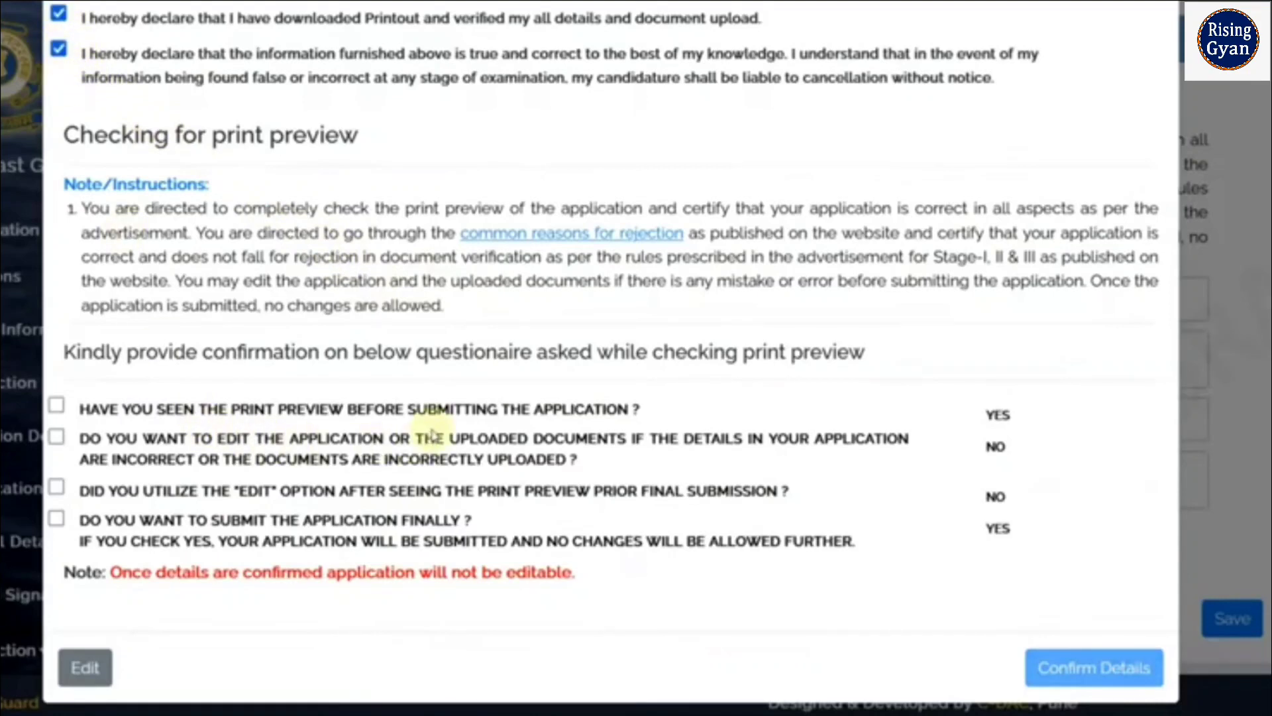
left_click(56, 405)
left_click(56, 437)
left_click(57, 487)
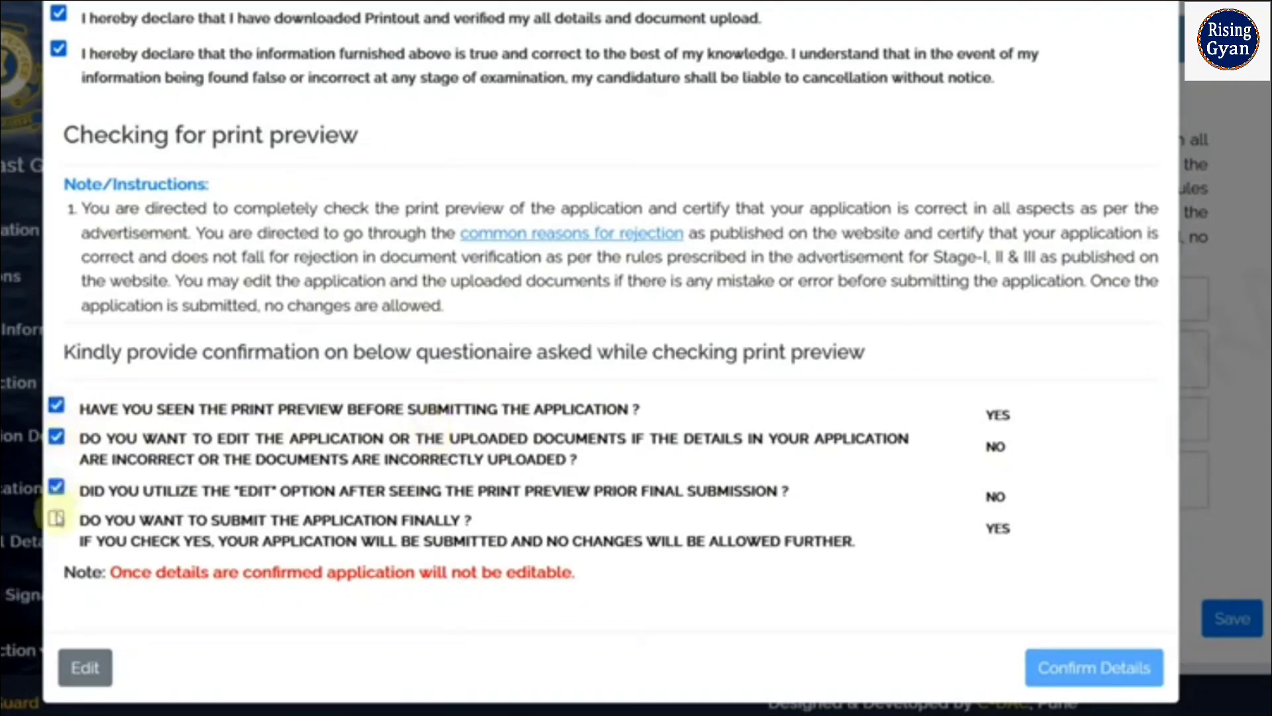
left_click(56, 519)
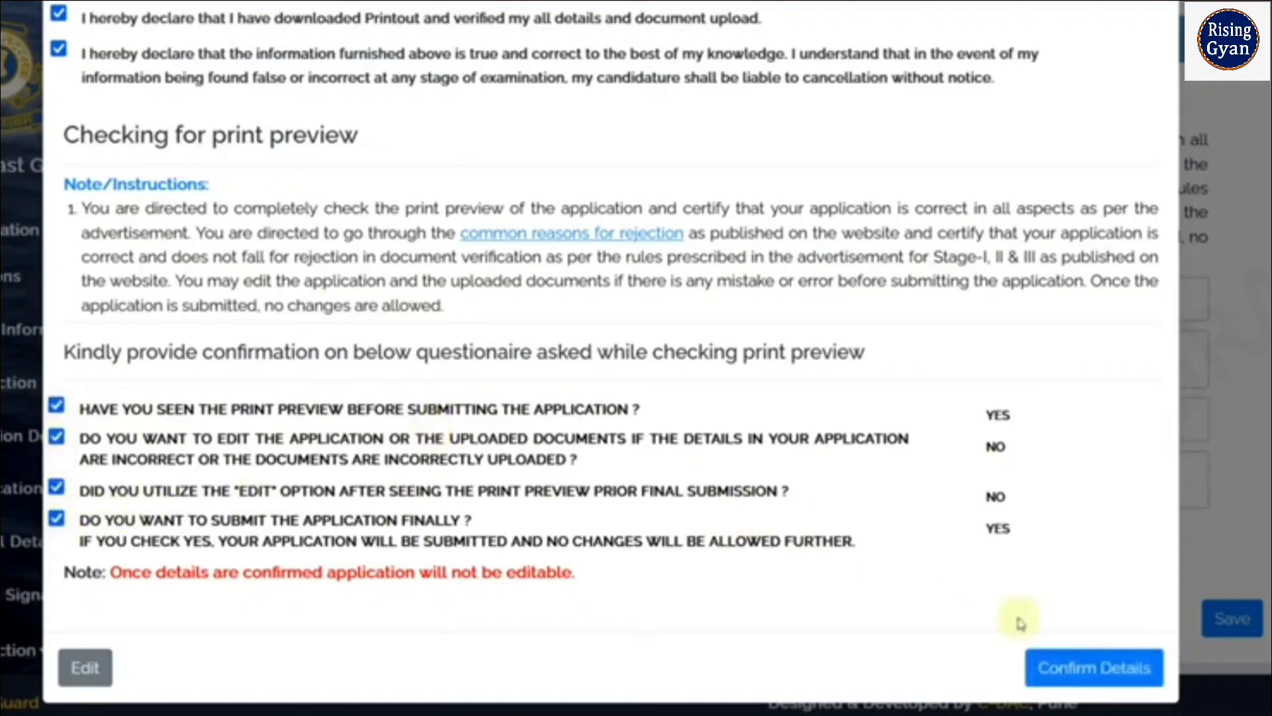